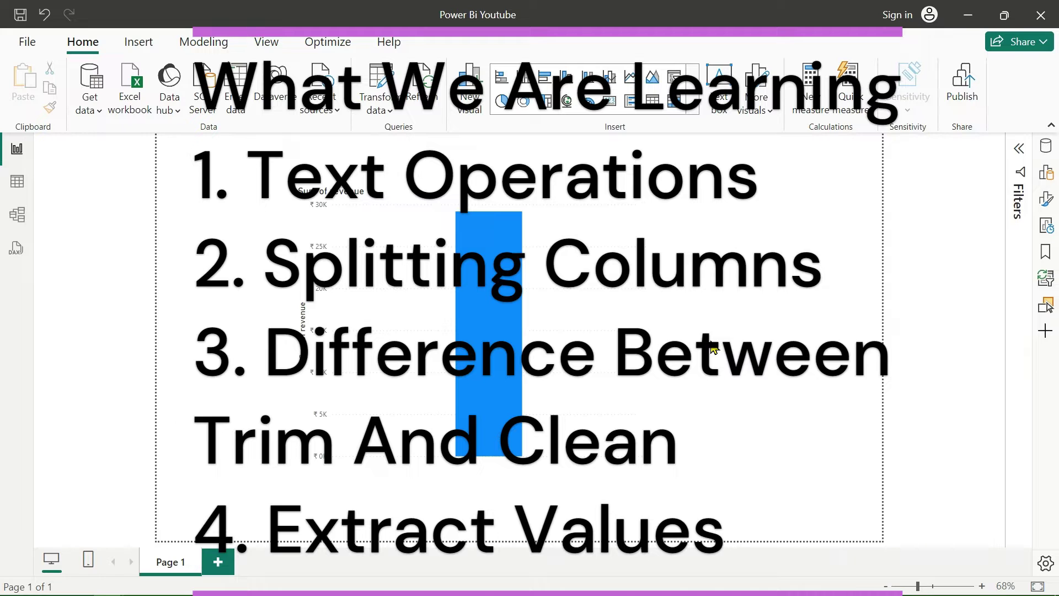
Import store_cities.csv from the Day 2 Data folder as a Text/CSV source and load it
click(99, 114)
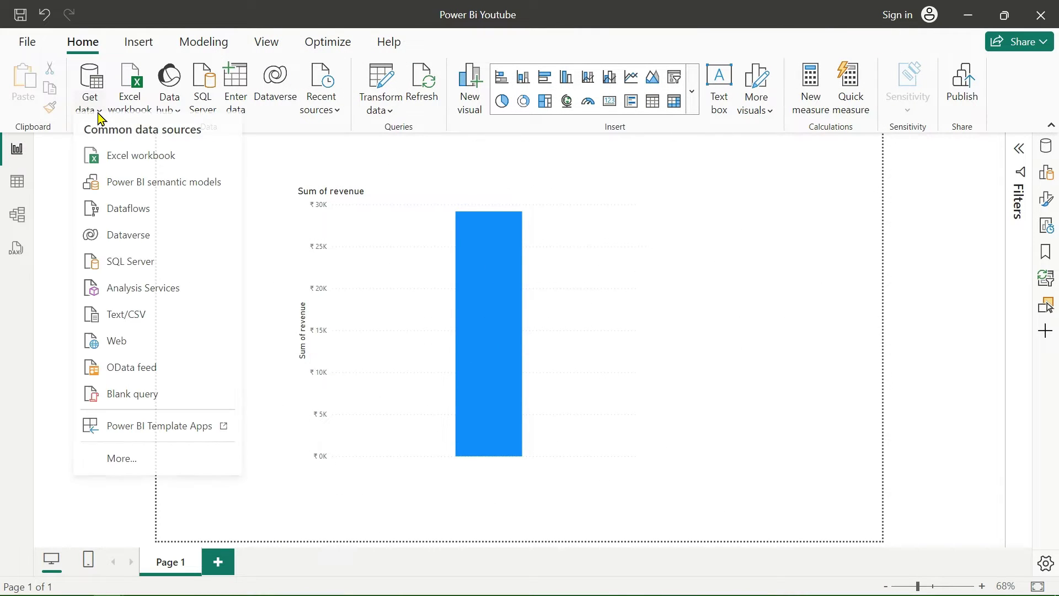
click(123, 325)
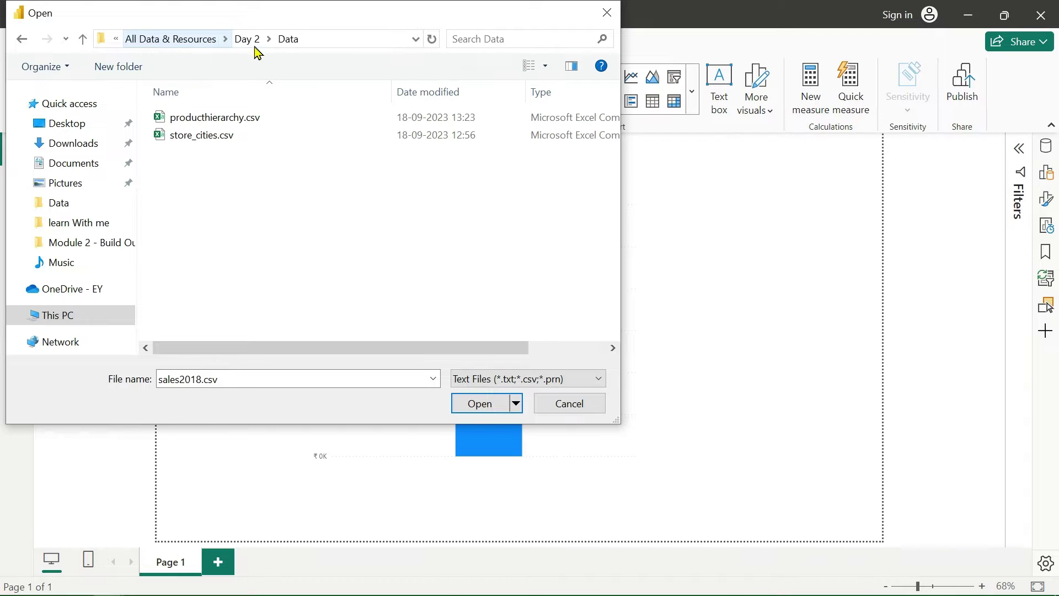
click(257, 120)
click(249, 138)
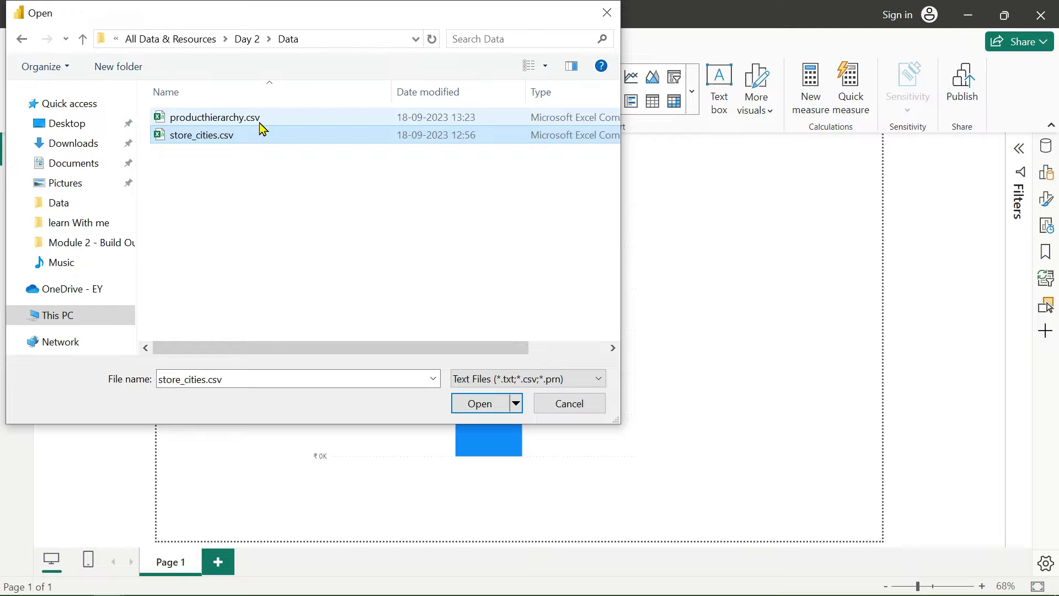
click(260, 124)
click(255, 138)
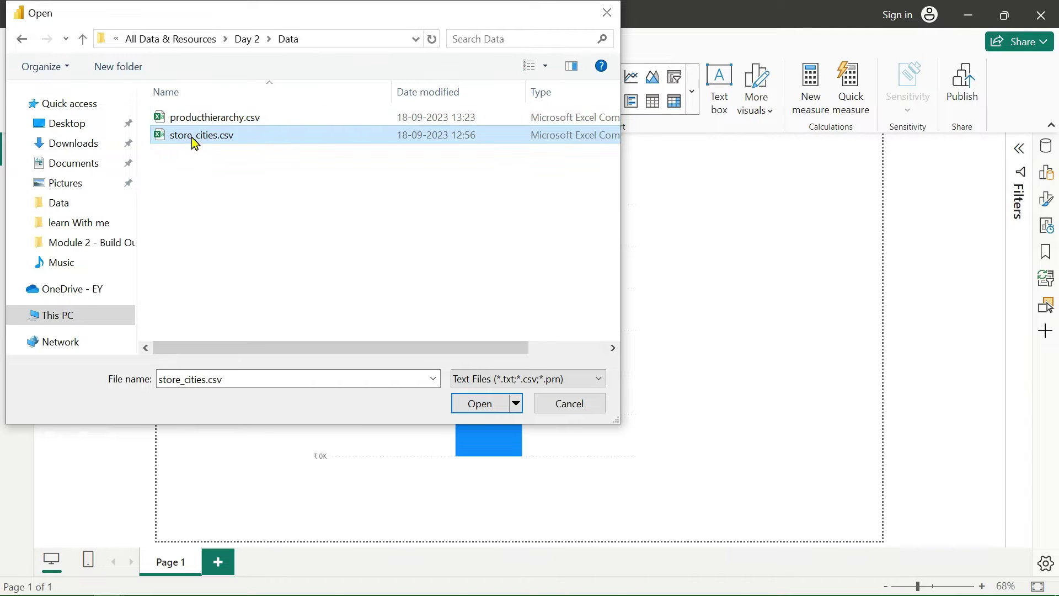
click(479, 405)
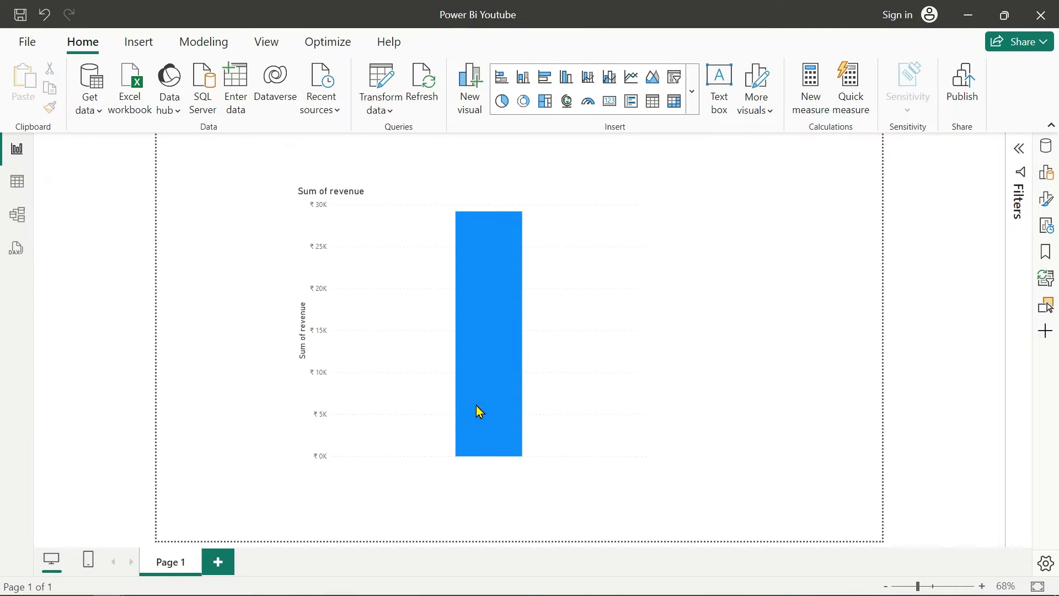
mouse_move(476, 405)
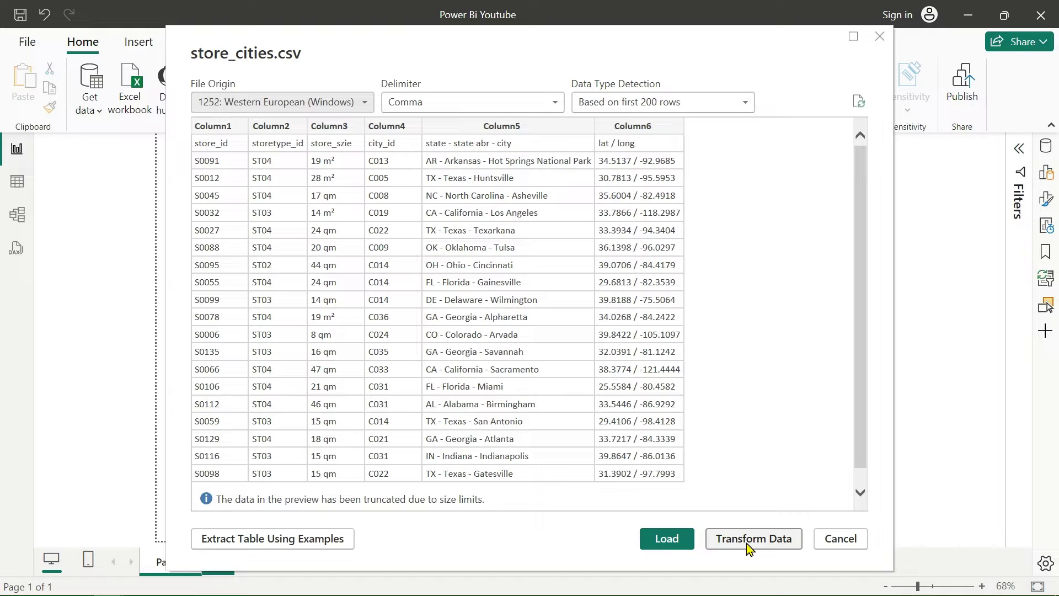
click(666, 538)
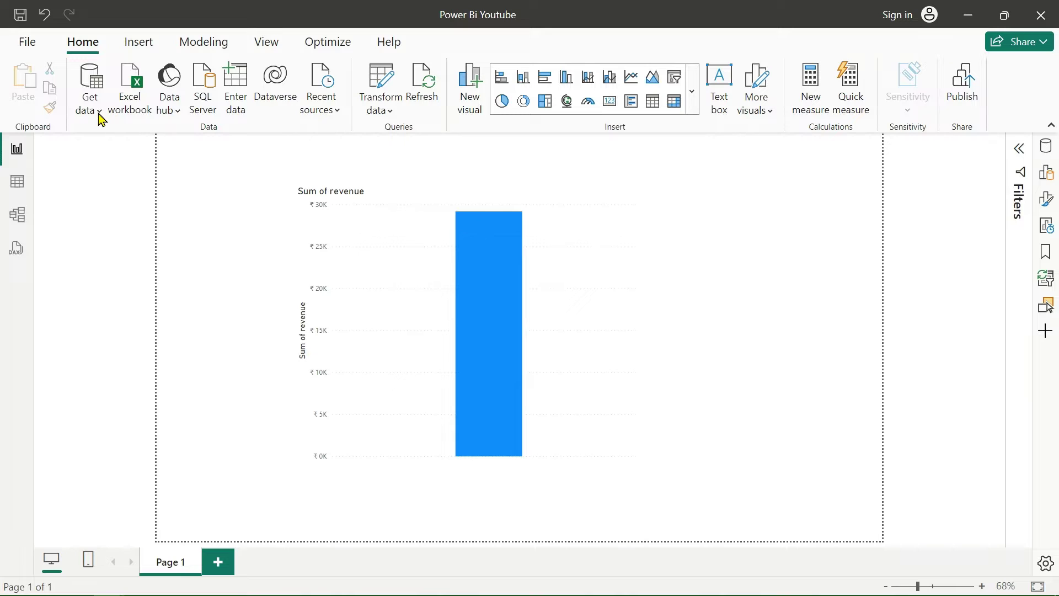
Open the Power Query Editor and look through the rows of the store_cities query
click(375, 95)
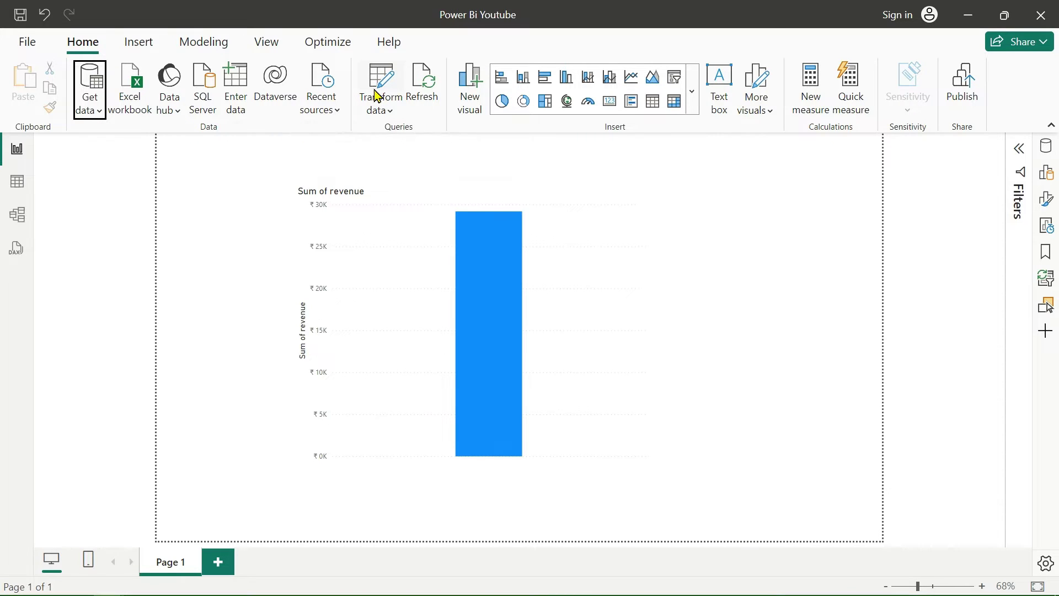
key(alt+Tab)
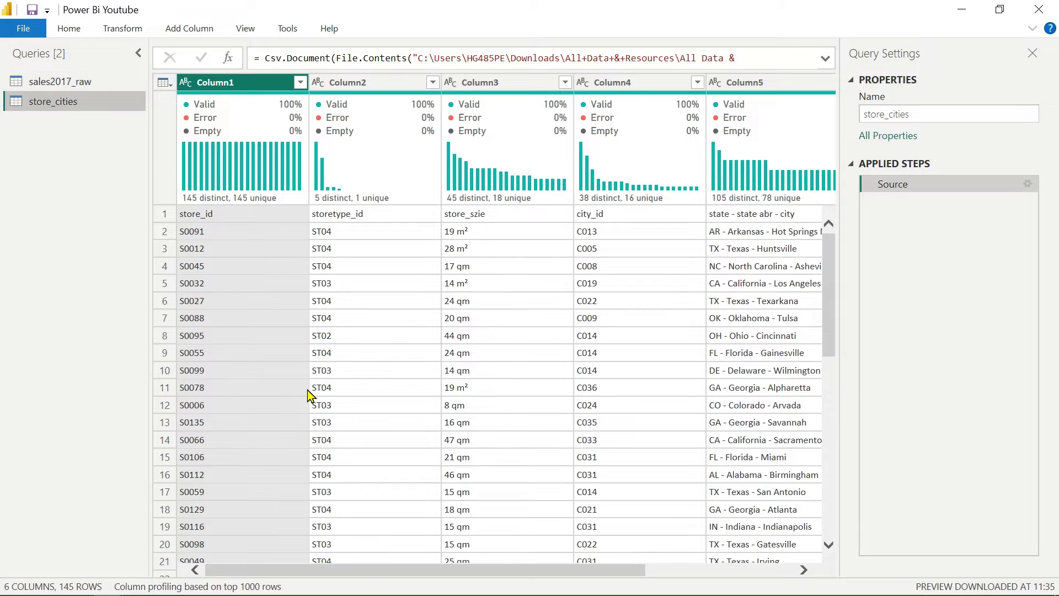
scroll(308, 392, down, 2)
scroll(308, 394, down, 20)
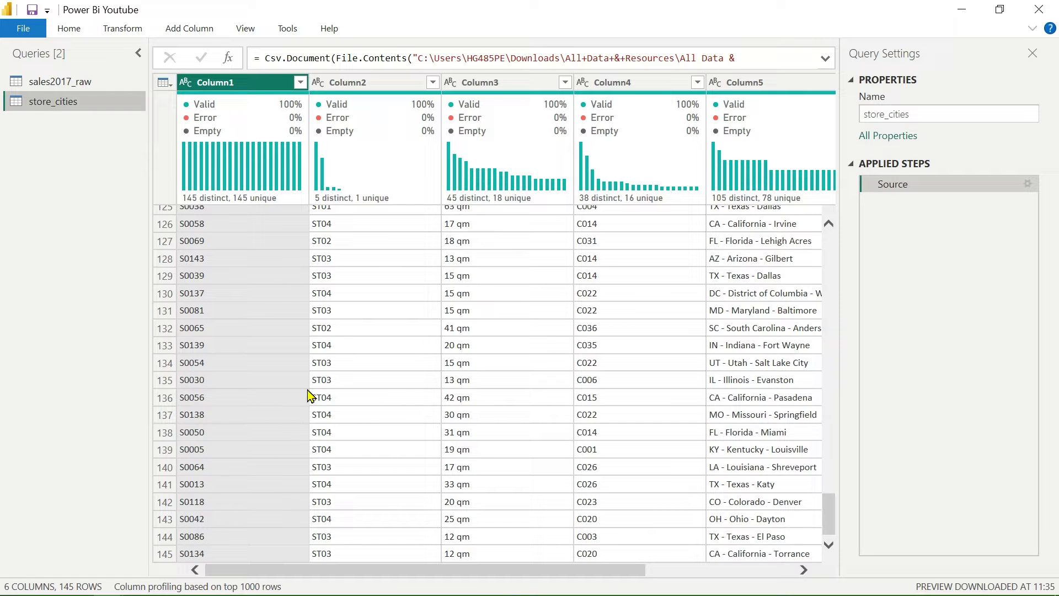
scroll(308, 394, up, 20)
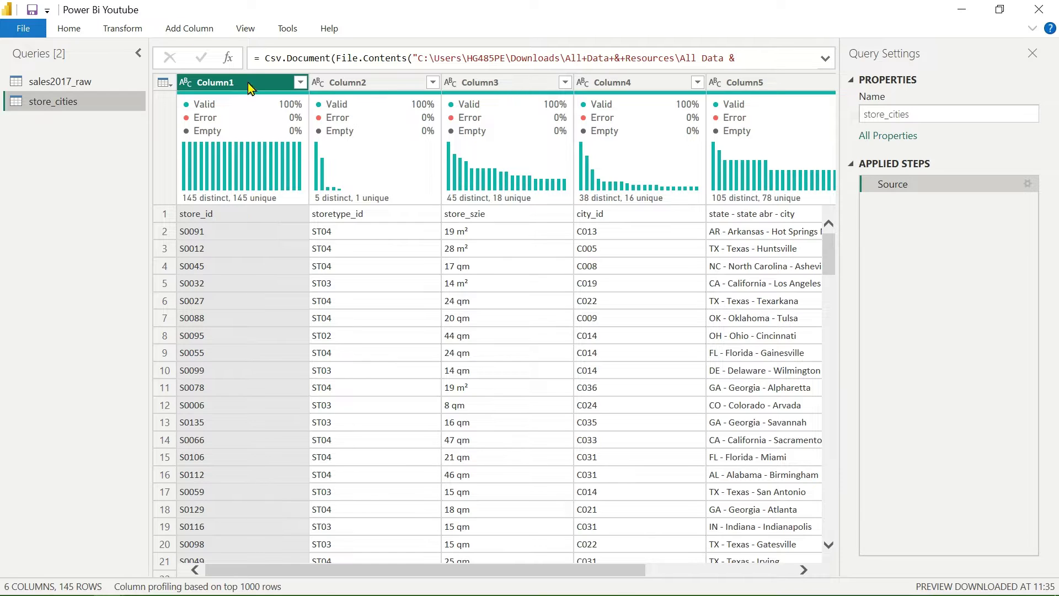
Add producthierarchy.csv from the Day 2 Data folder as a new Text/CSV query
click(77, 30)
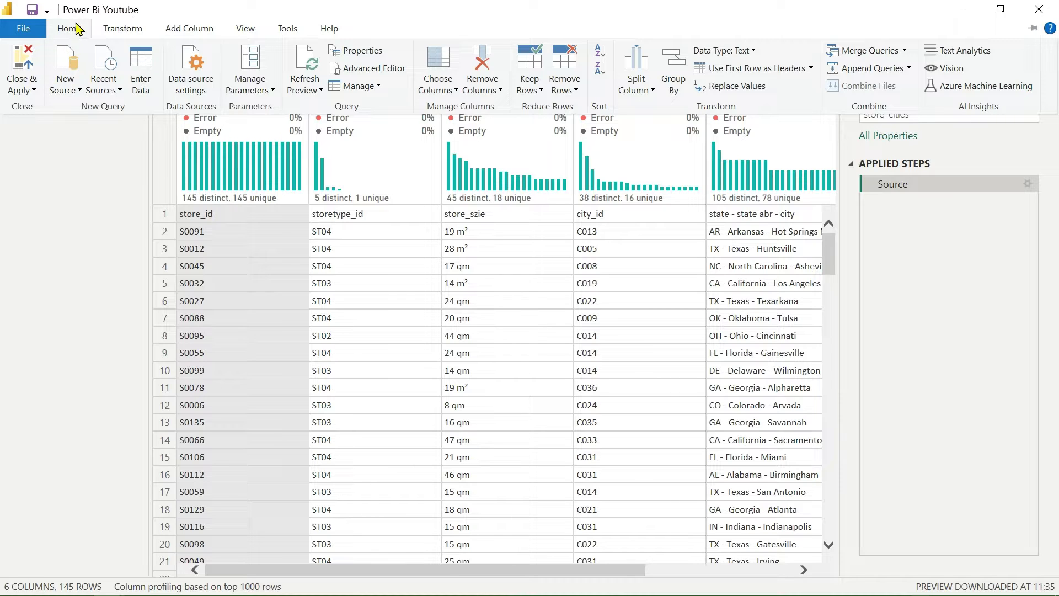
click(76, 95)
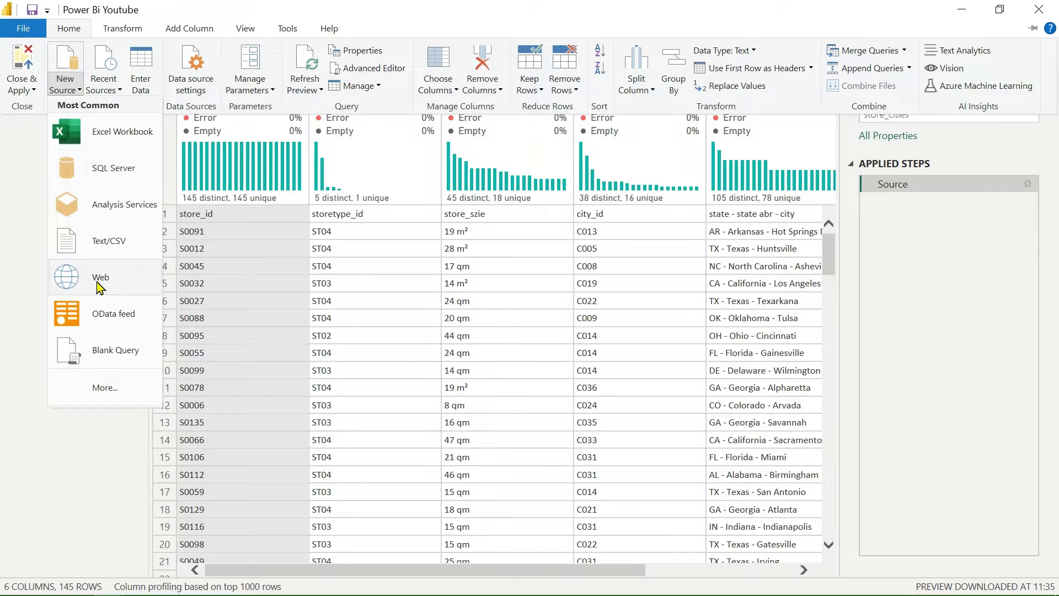
click(121, 254)
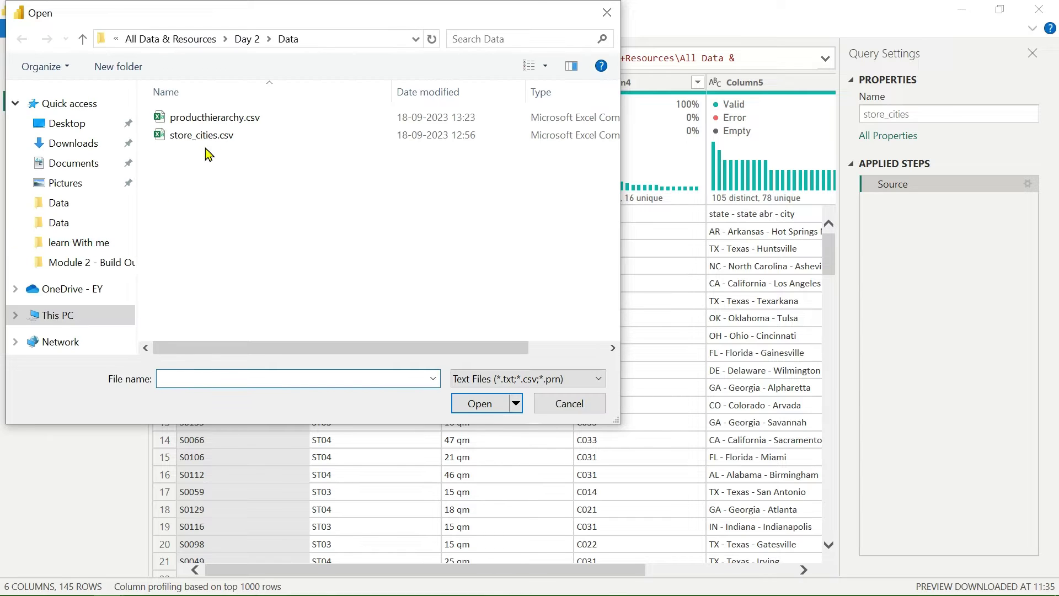
click(229, 118)
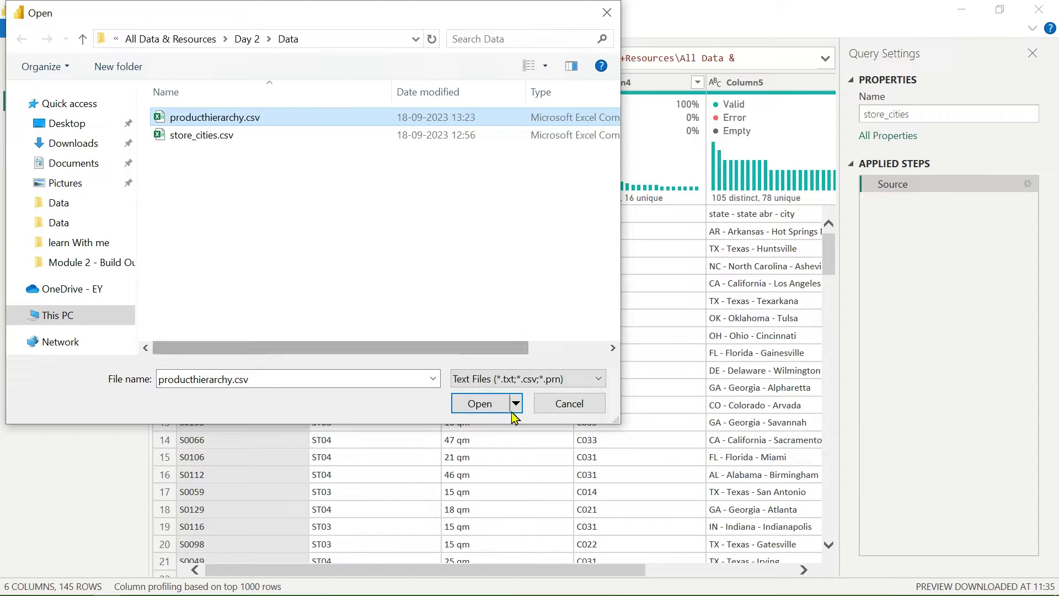
click(479, 404)
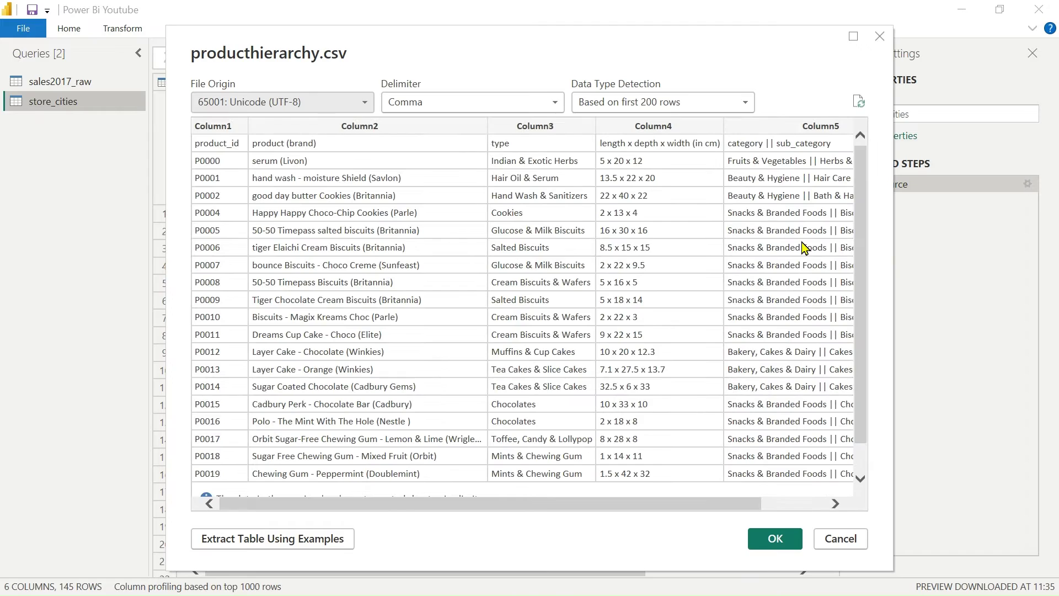
click(785, 540)
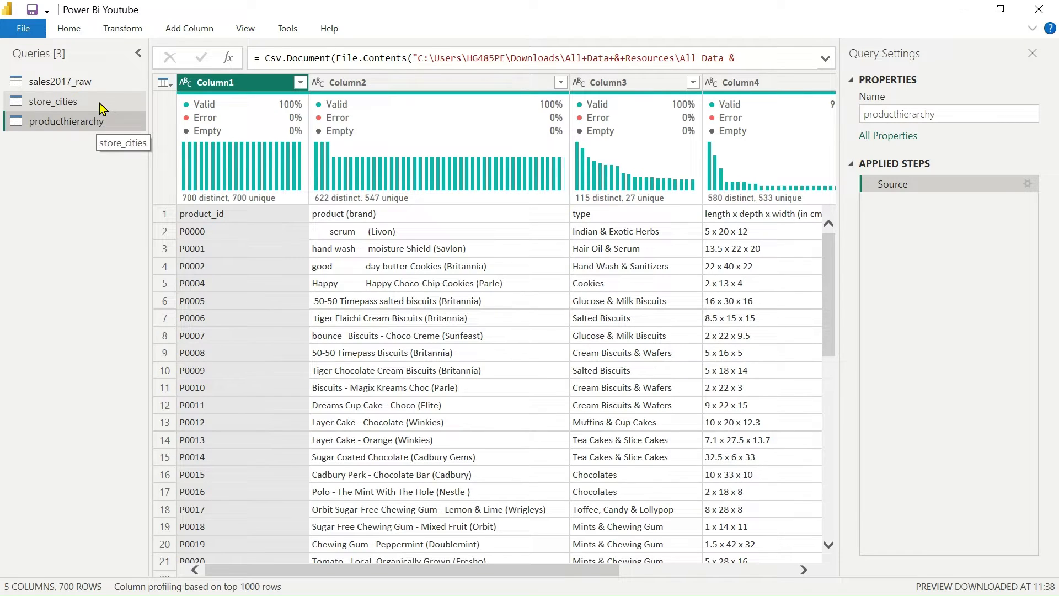
Promote the first row of the store_cities query to column headers
click(102, 105)
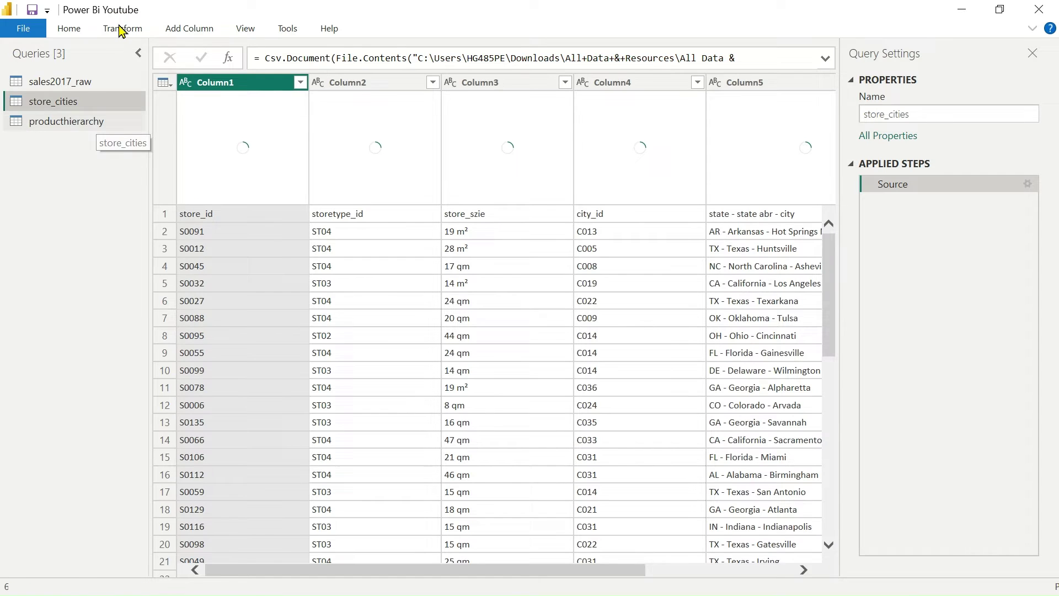
click(118, 30)
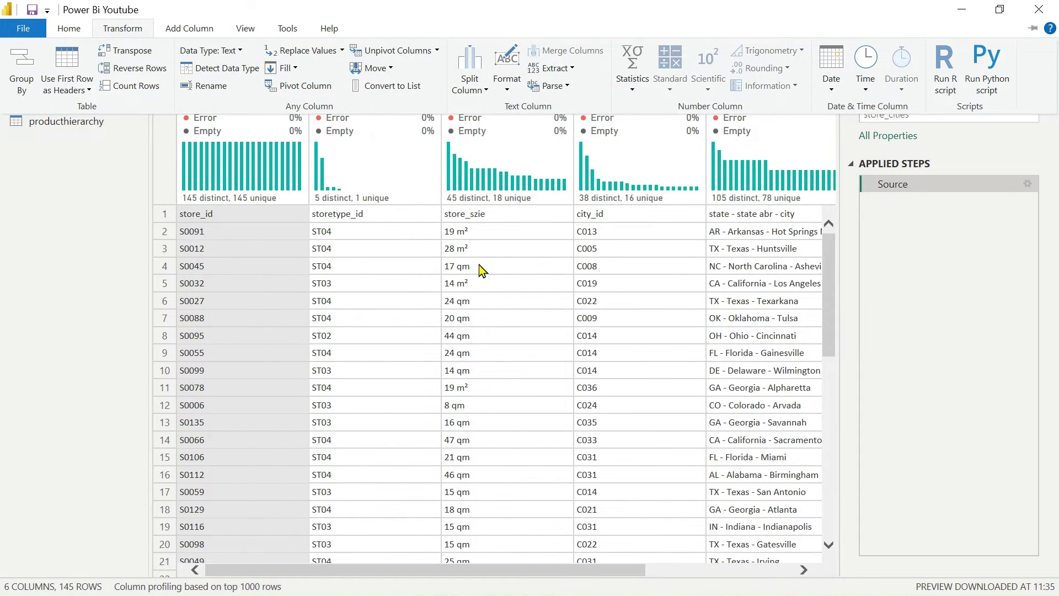
click(293, 267)
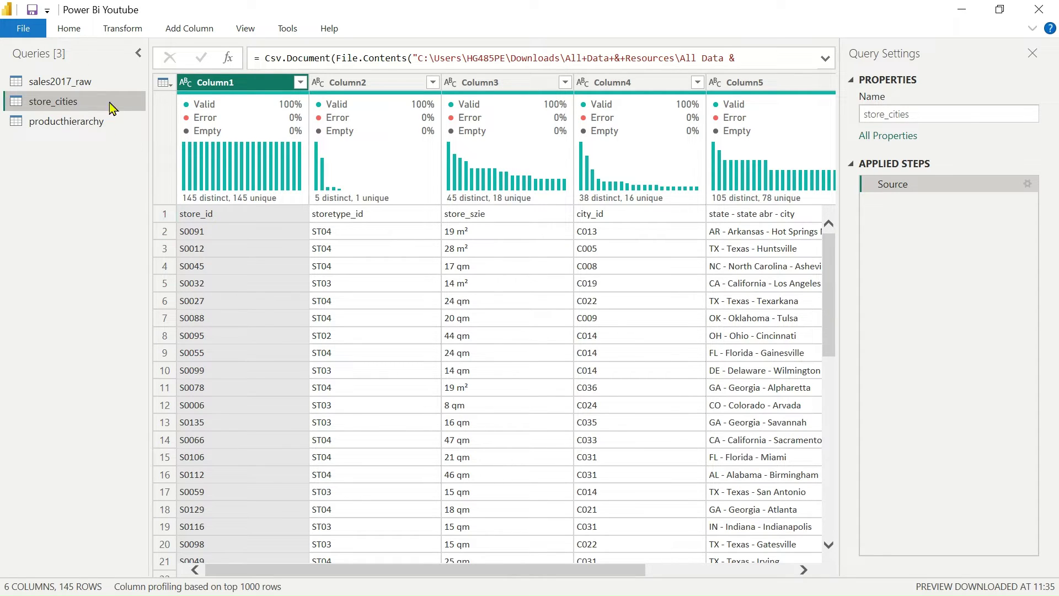
click(69, 32)
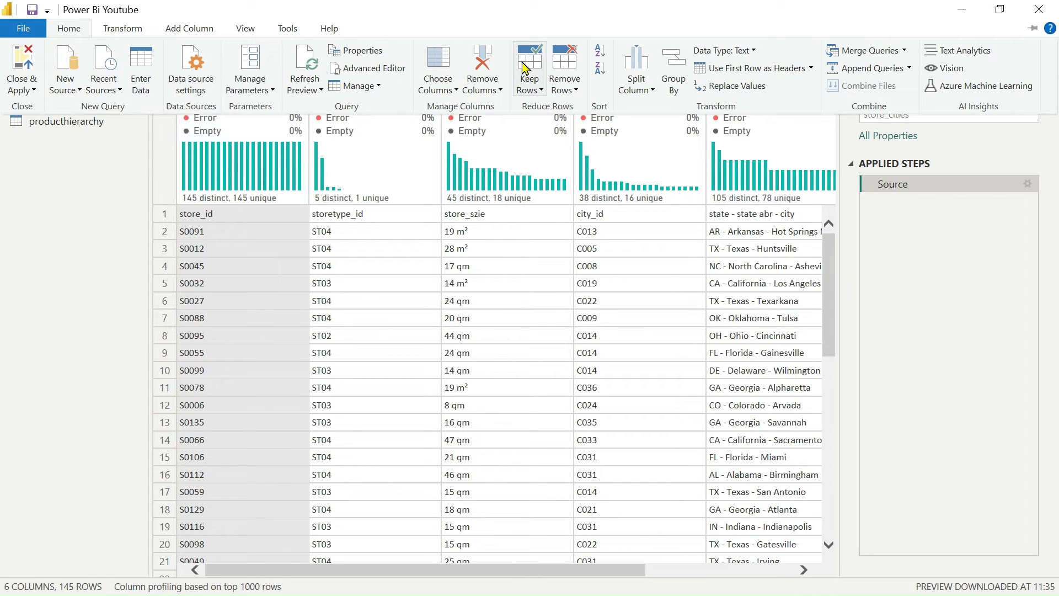
click(759, 72)
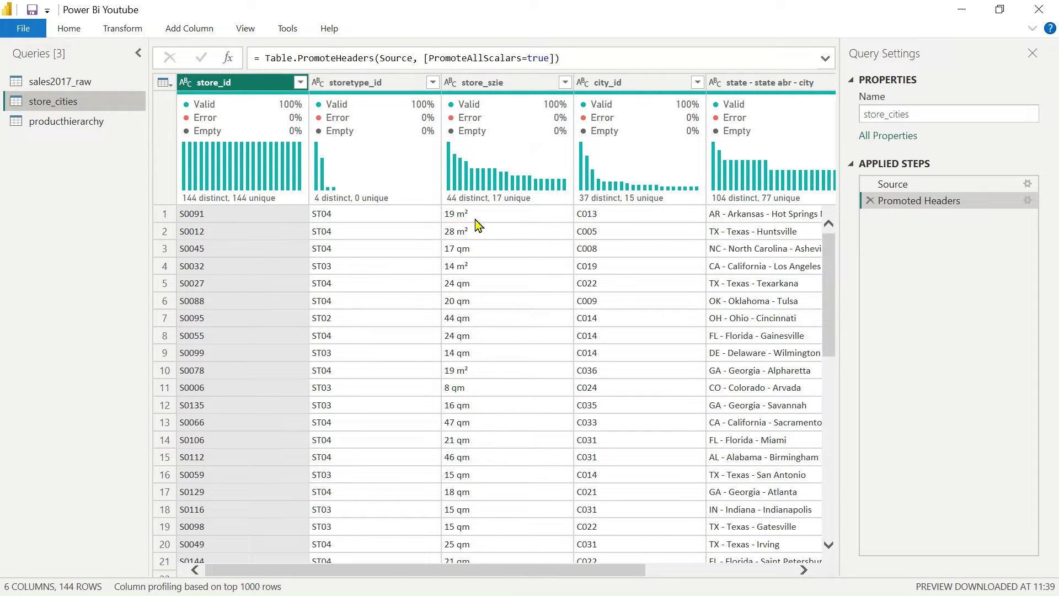
scroll(478, 357, down, 3)
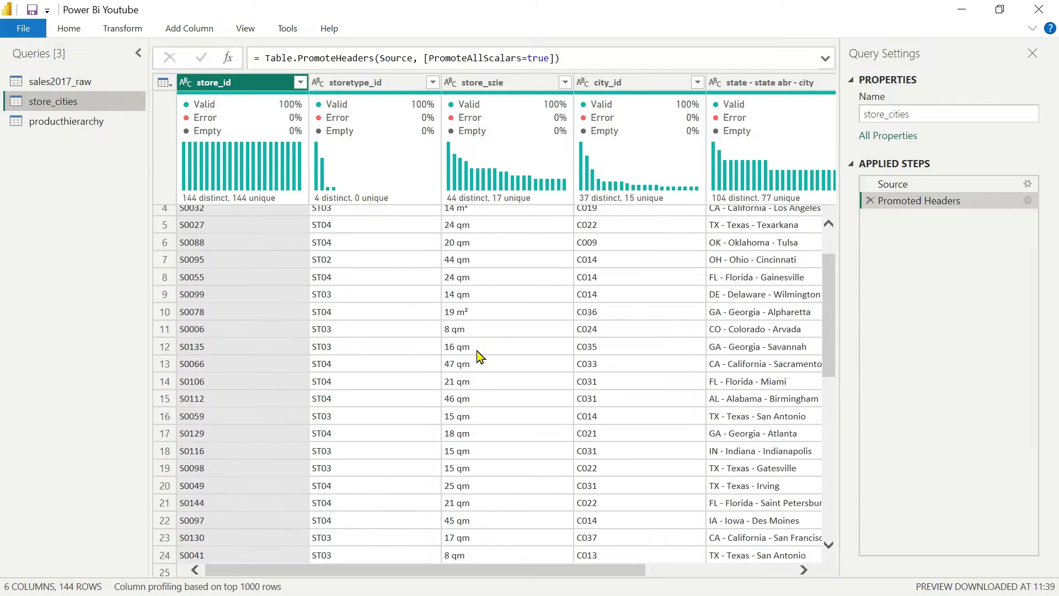
scroll(478, 357, down, 6)
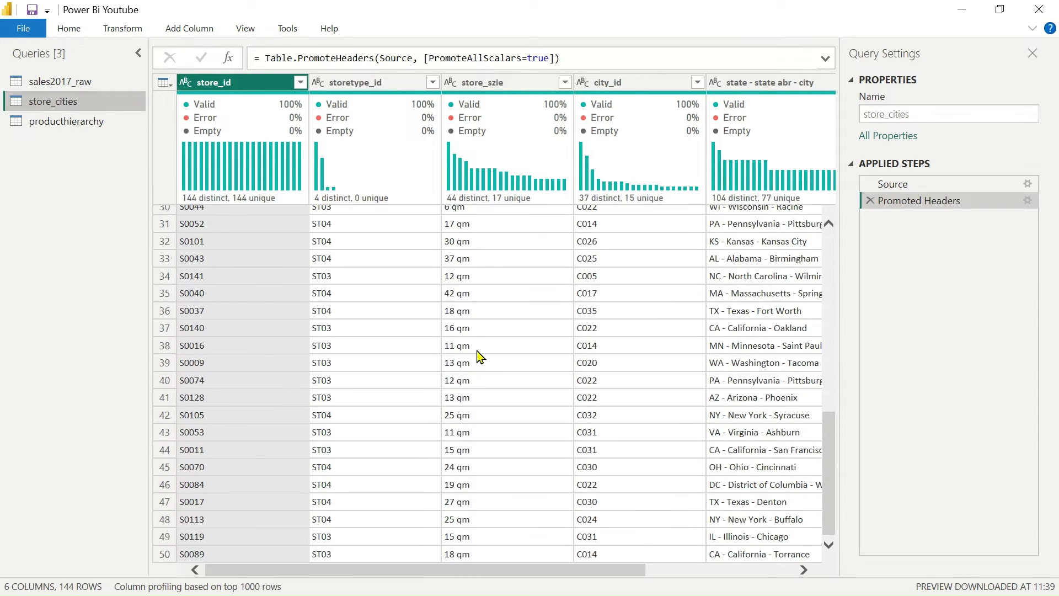
scroll(478, 357, up, 6)
scroll(478, 356, up, 3)
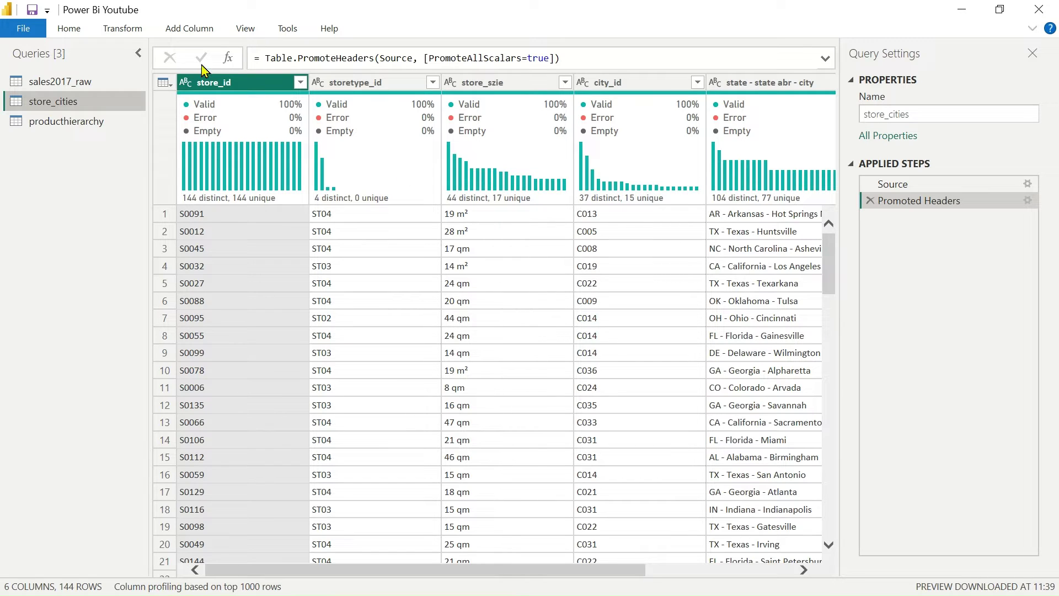
click(122, 29)
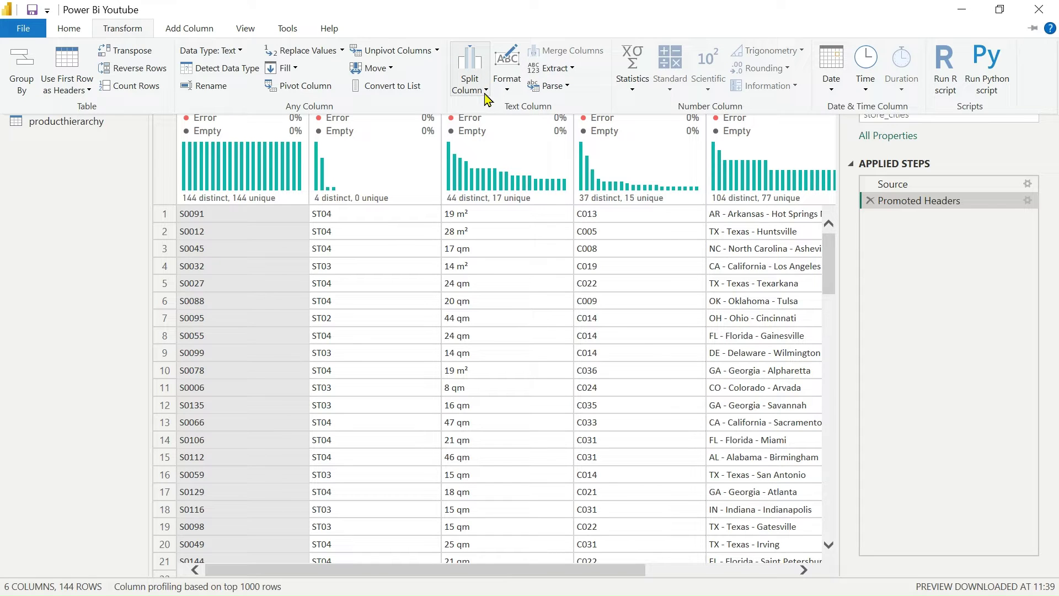
click(572, 70)
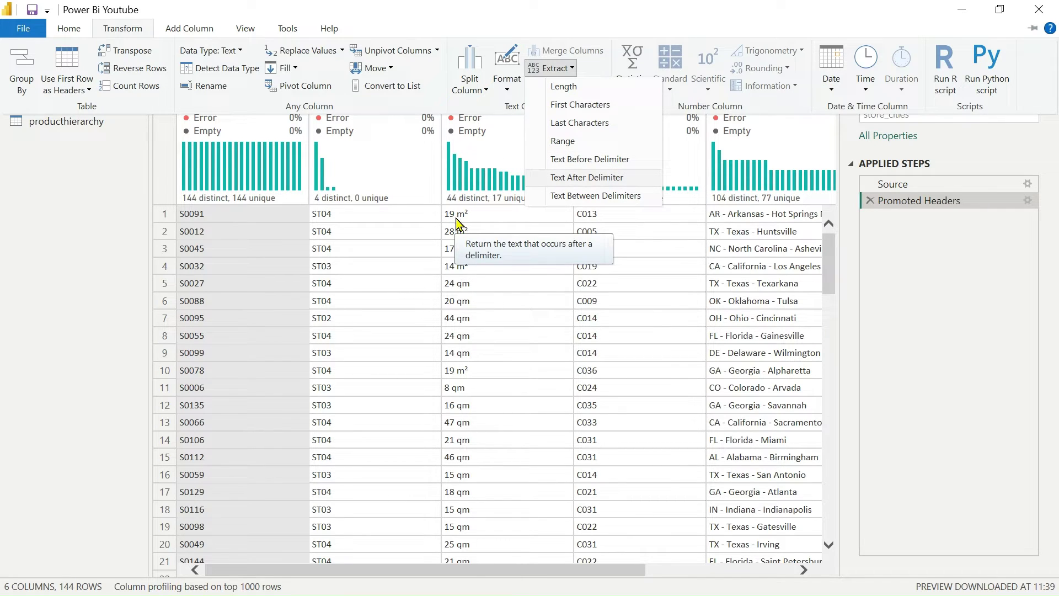
click(598, 161)
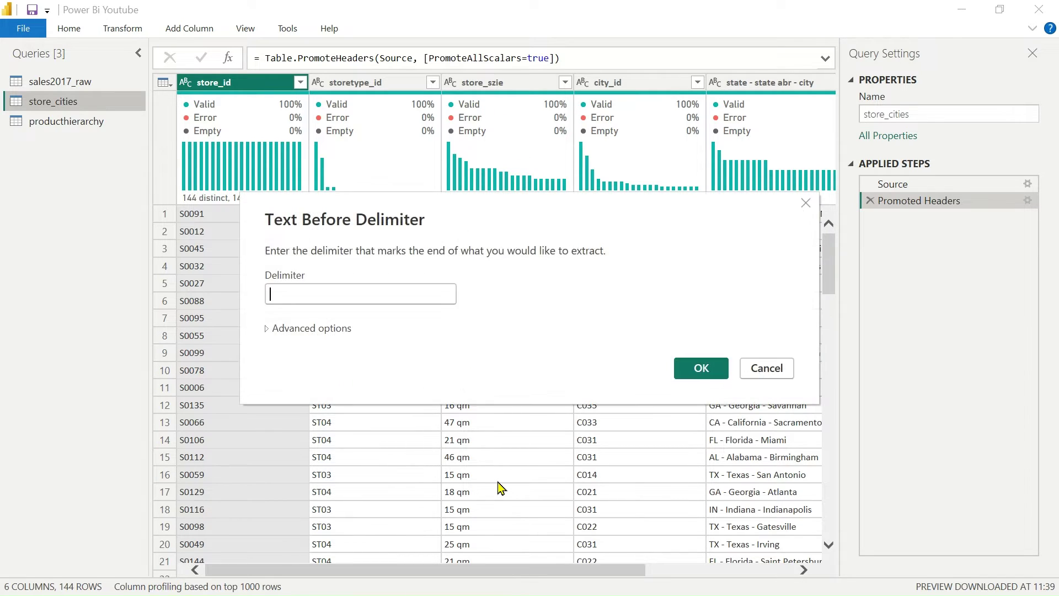
click(767, 368)
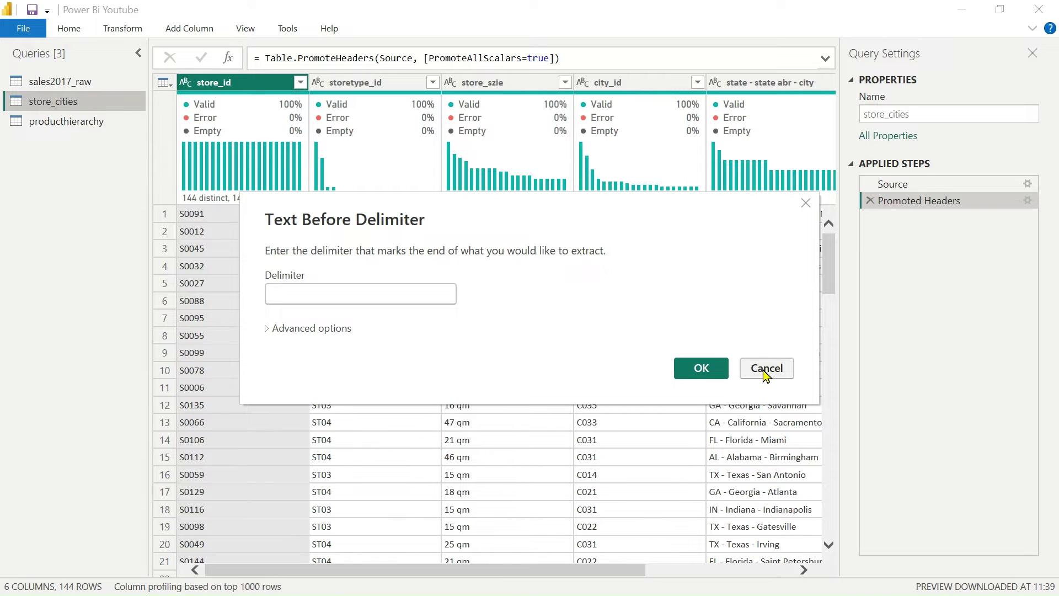
Reduce the store_szie column to its numeric part by extracting the text before the delimiter
click(488, 89)
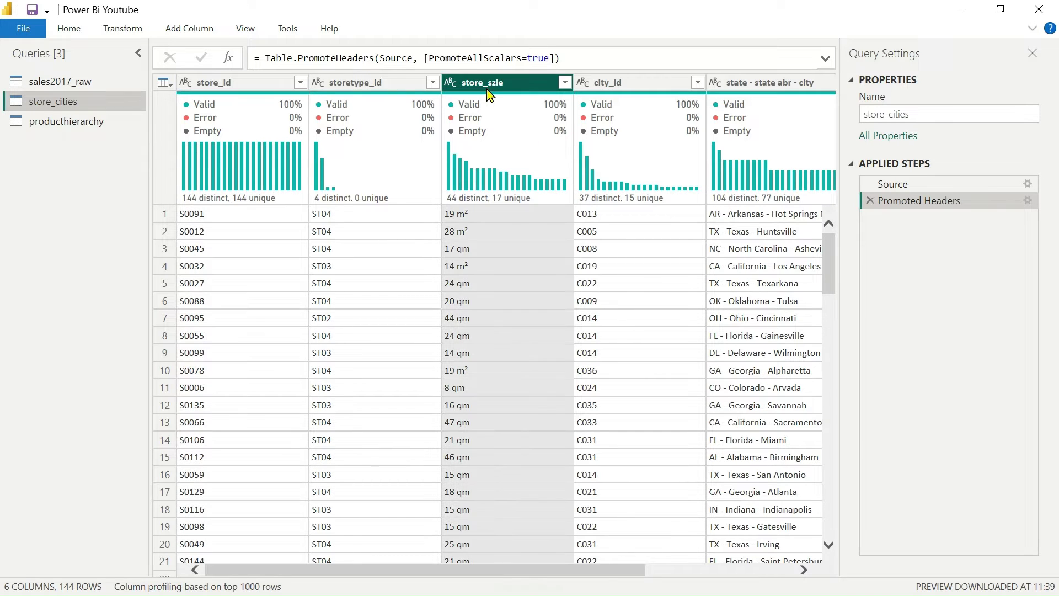
click(124, 28)
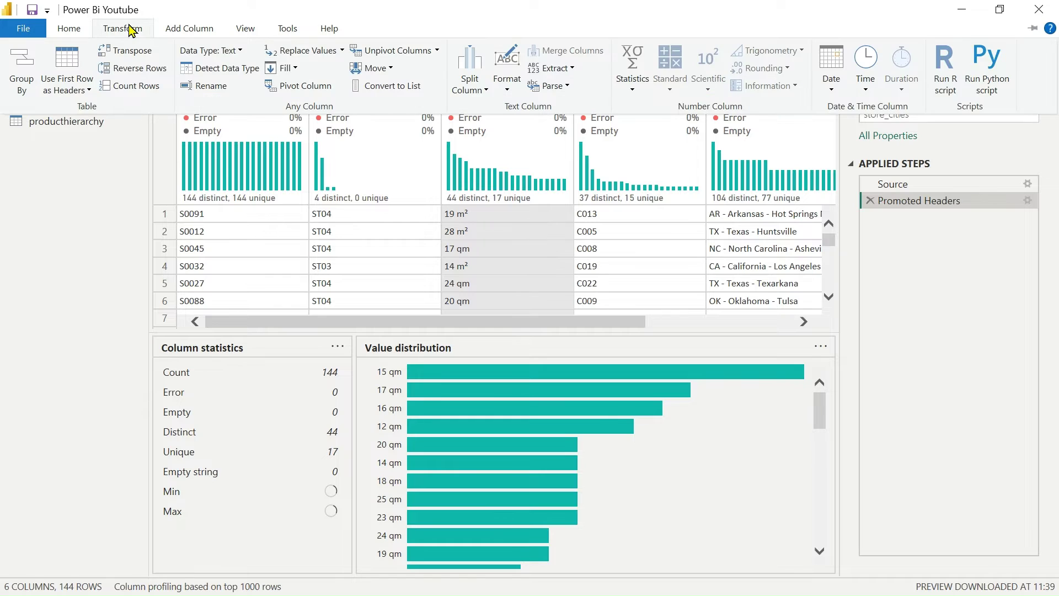
click(573, 68)
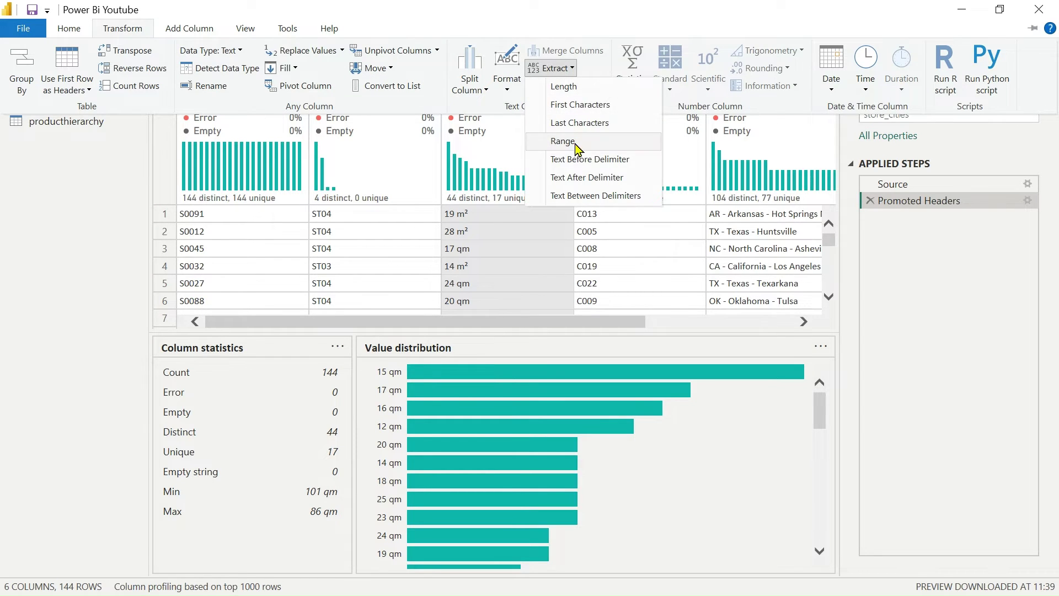
click(584, 165)
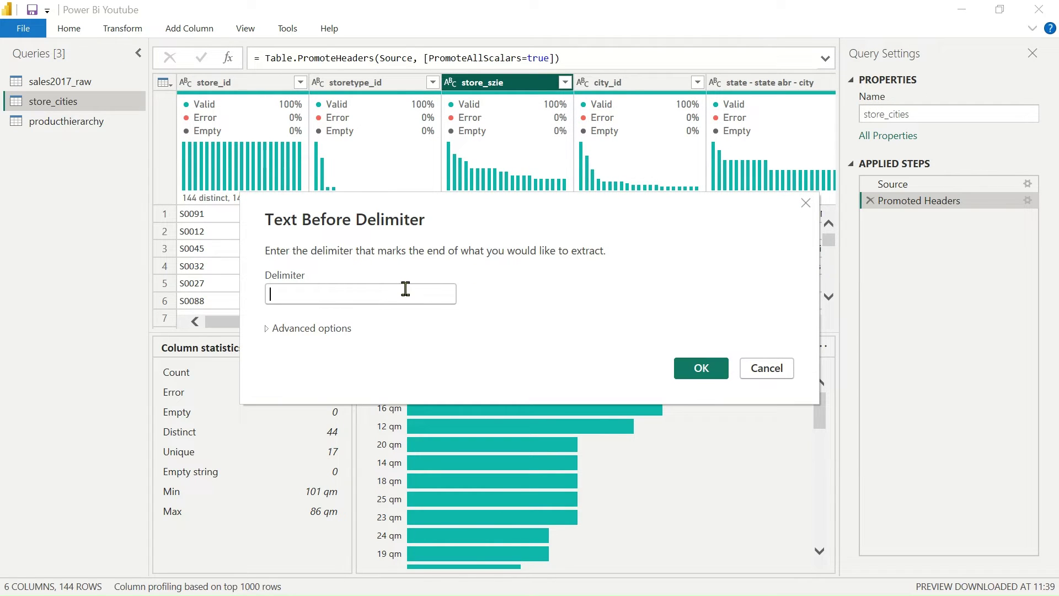
click(405, 289)
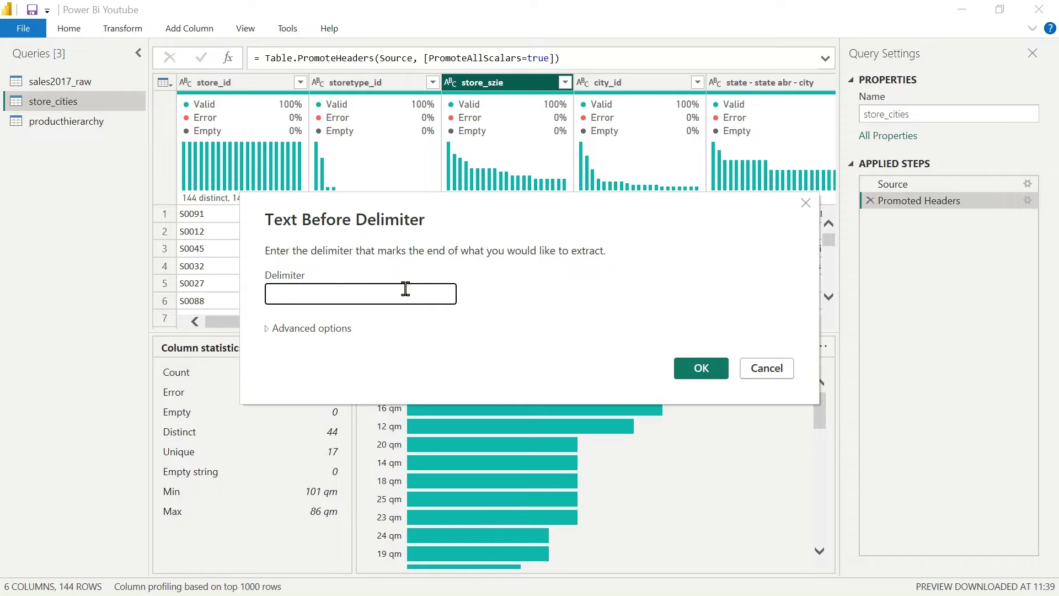
click(704, 374)
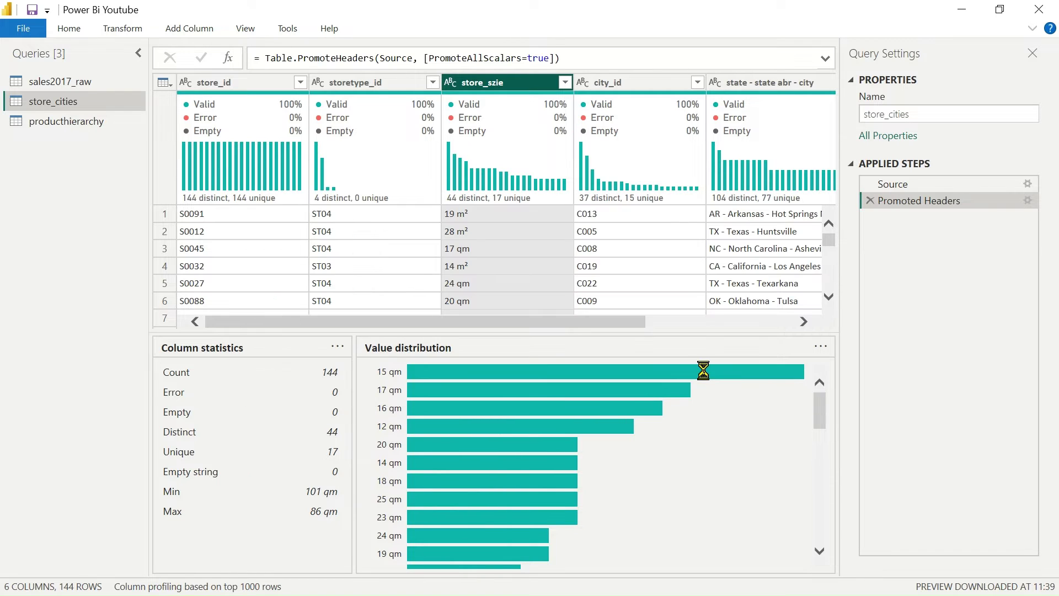
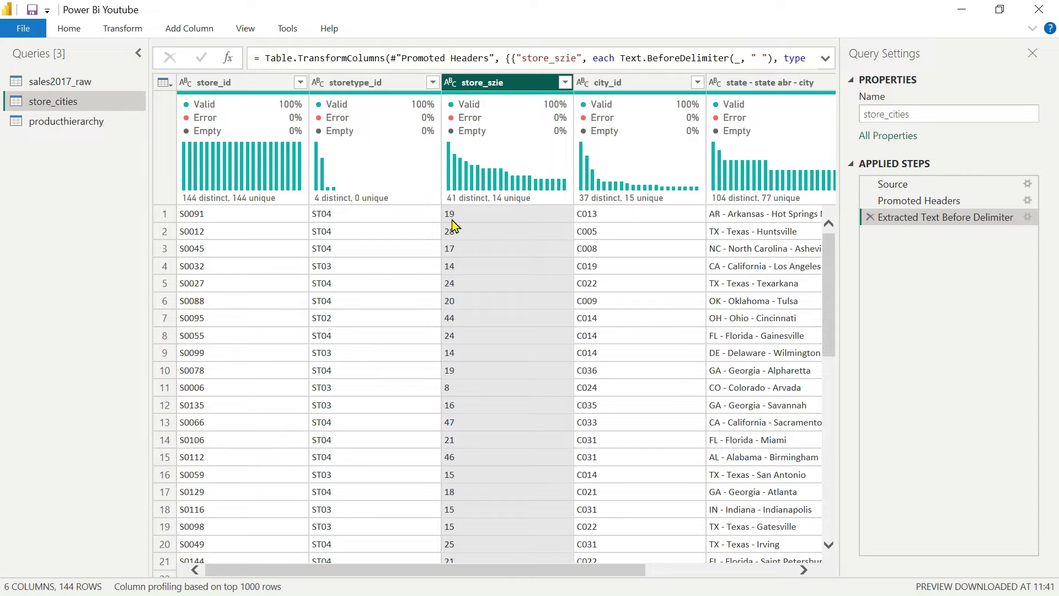
Look through the extracted store_szie values and the remaining columns of the store_cities query
scroll(467, 461, down, 10)
scroll(467, 461, down, 10)
scroll(466, 461, up, 20)
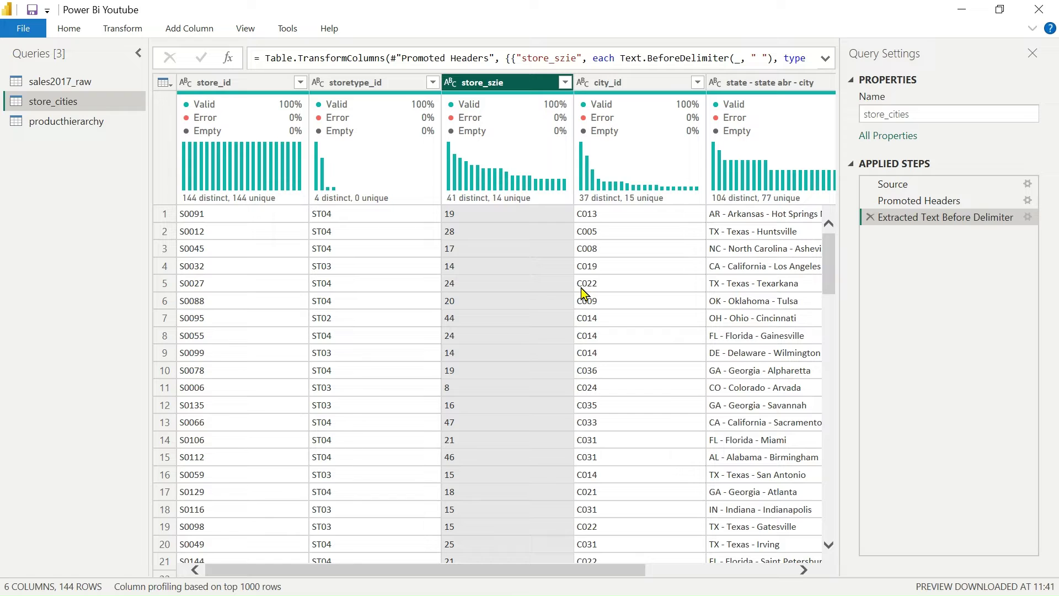
scroll(584, 292, right, 5)
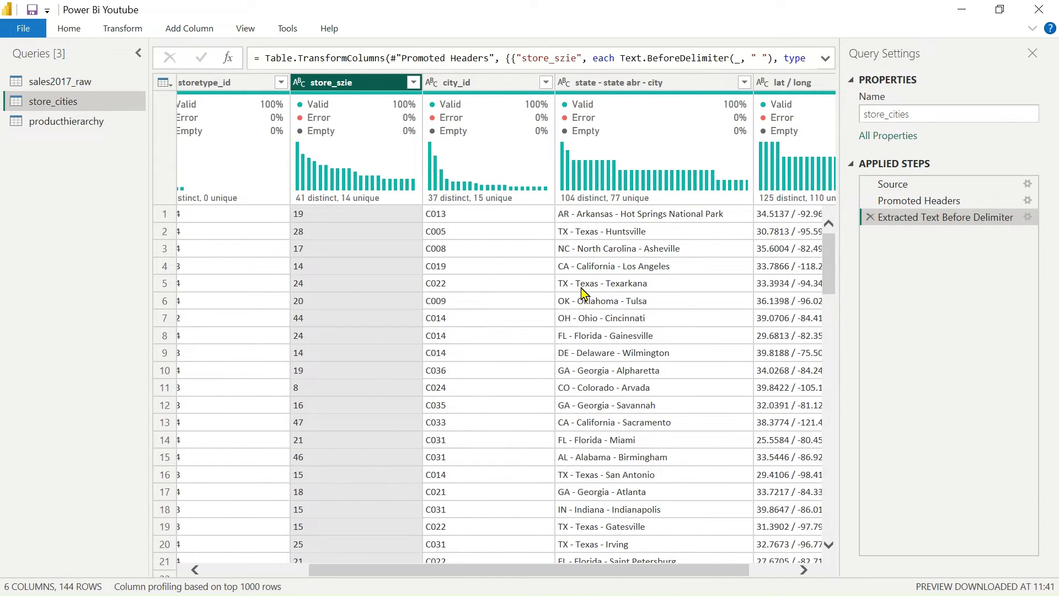
scroll(584, 292, right, 2)
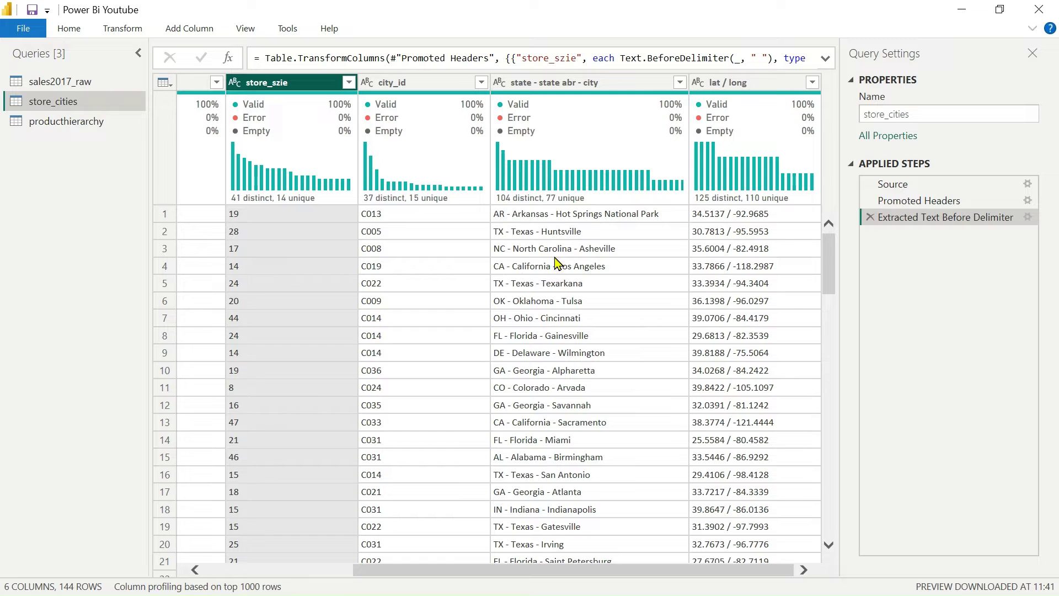
scroll(607, 269, left, 1)
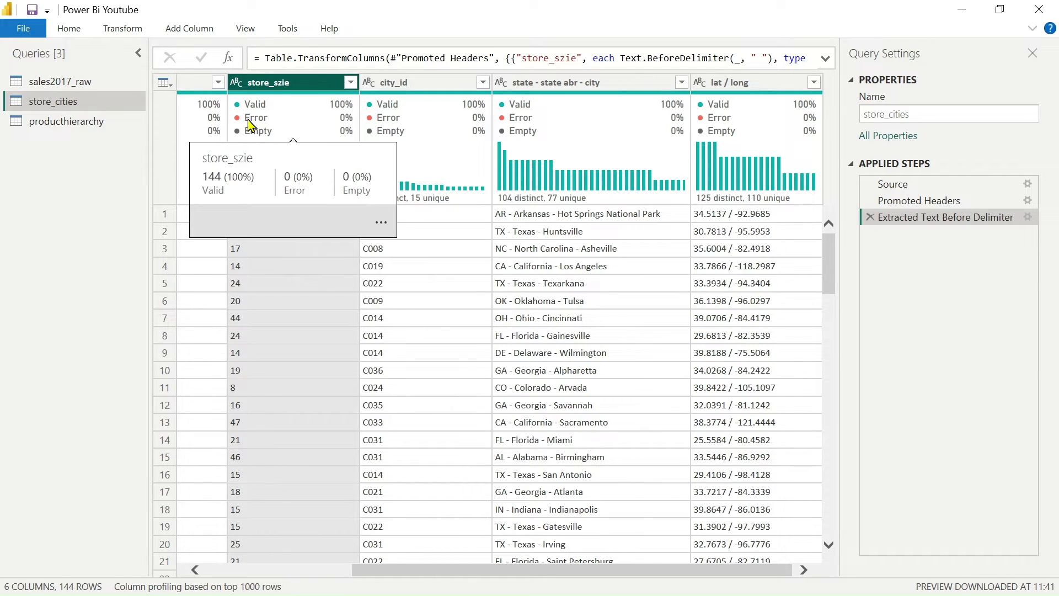
Try splitting the store_szie column at each occurrence of the custom delimiter "-", and delete that split from the applied steps
click(128, 33)
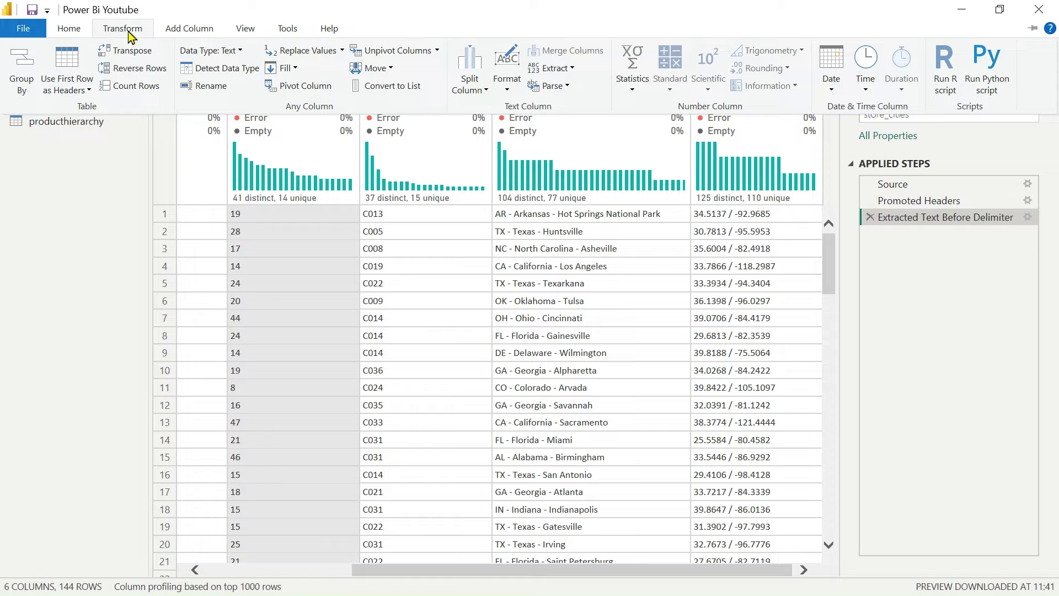
click(486, 93)
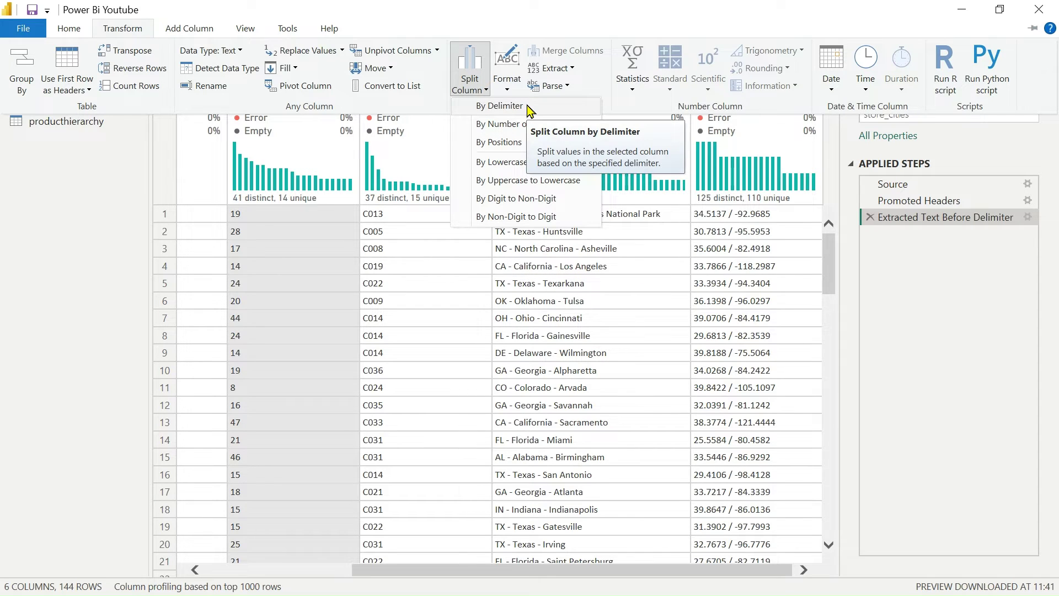
click(500, 105)
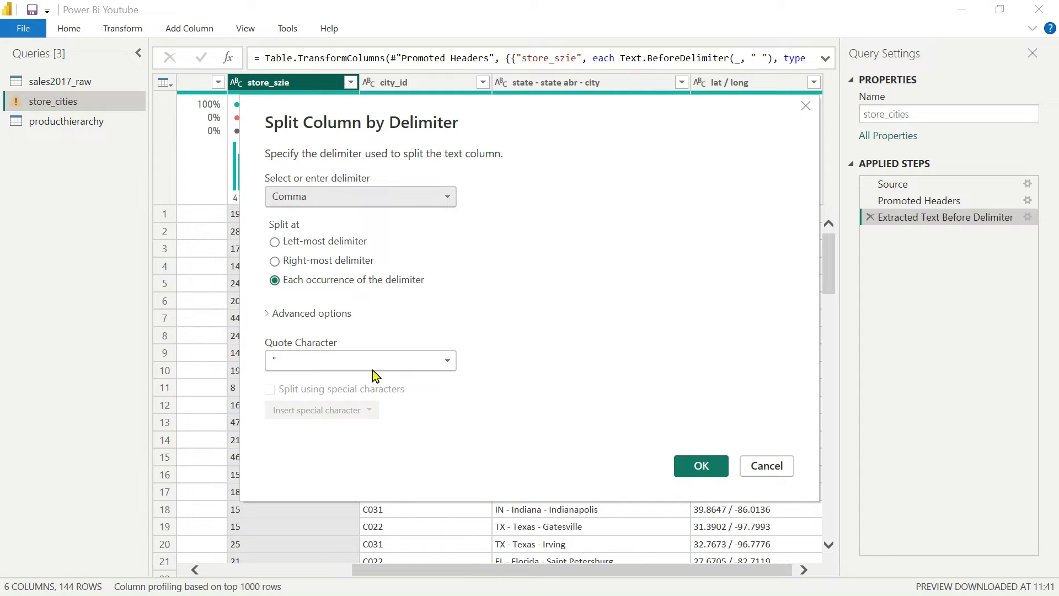
click(447, 199)
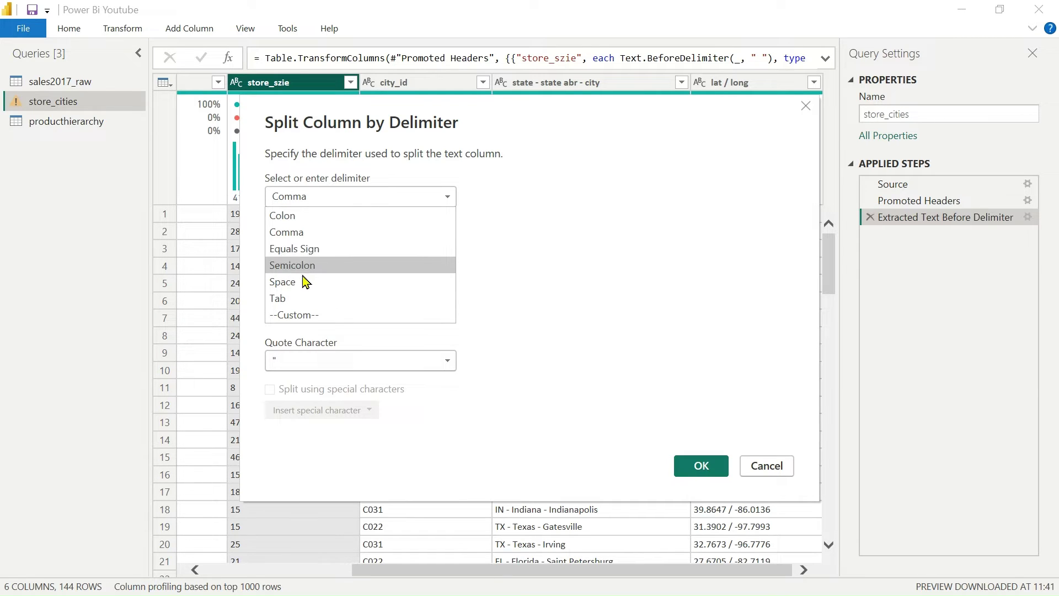
click(295, 315)
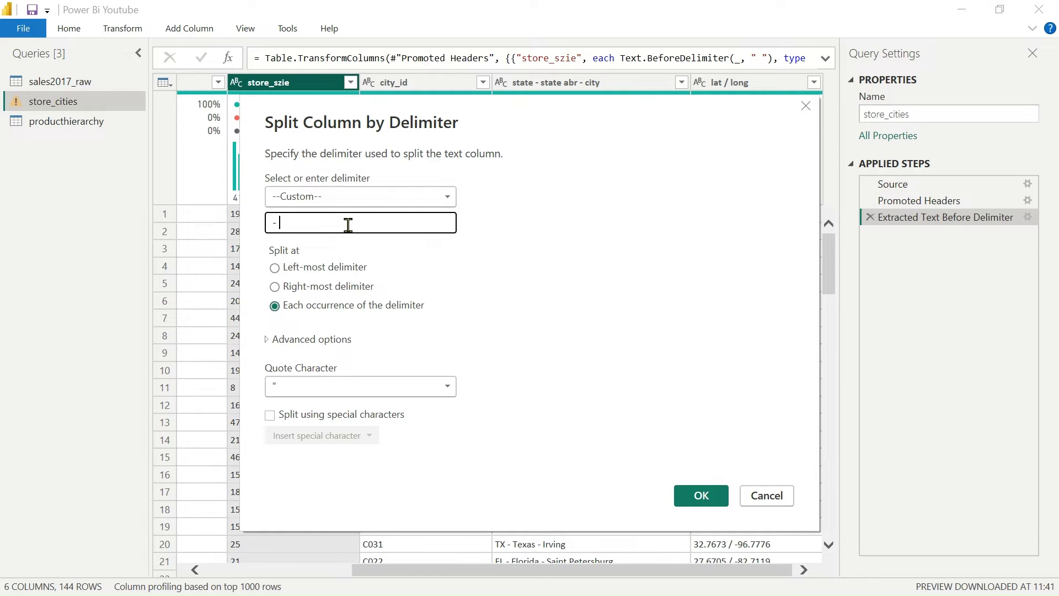
text(-)
click(720, 499)
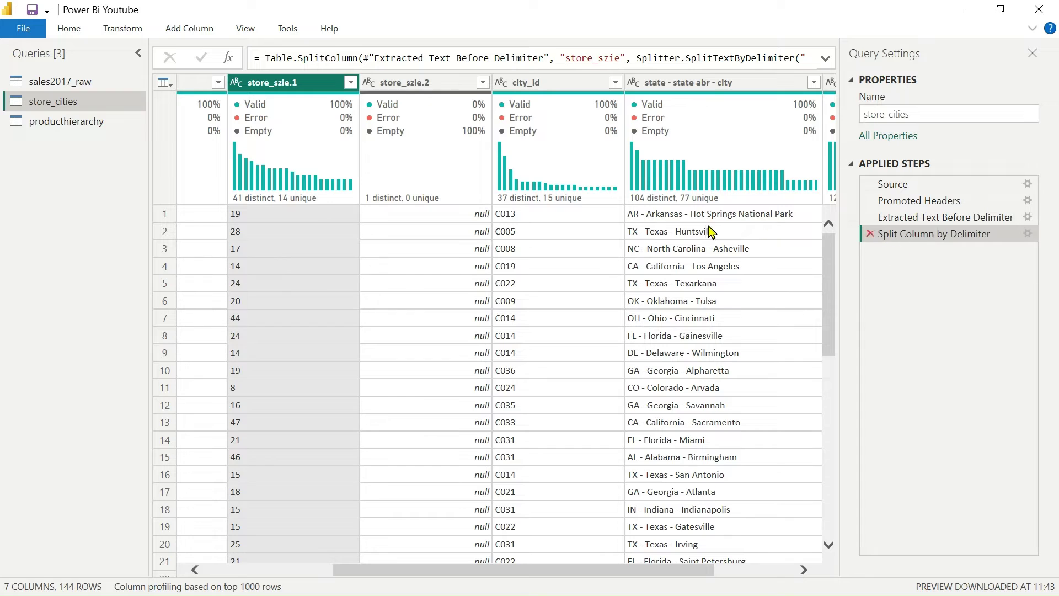
click(870, 234)
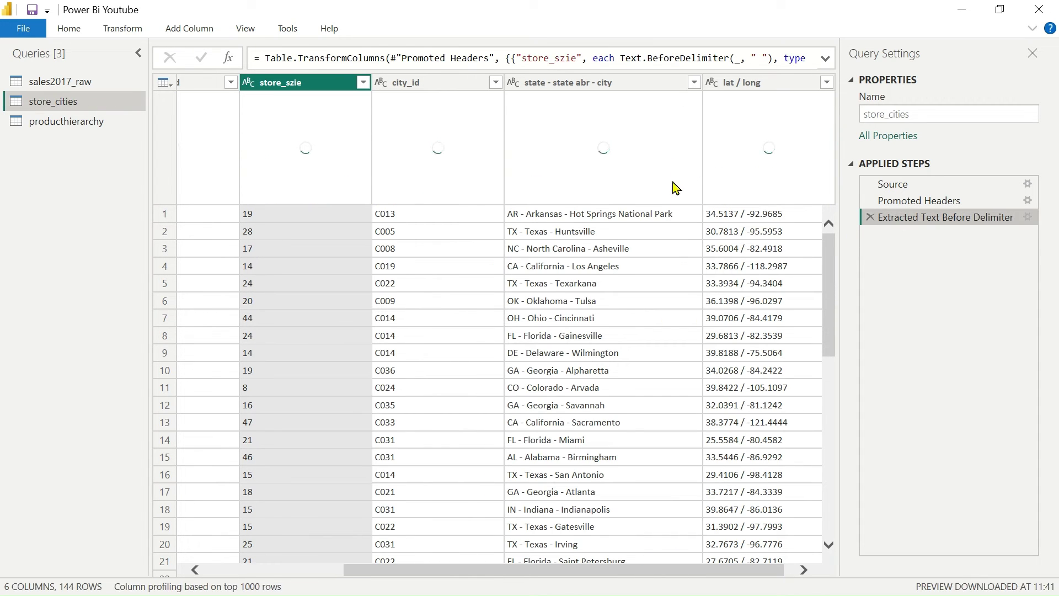
Split the "state - state abr - city" column at each occurrence of the custom delimiter "-"
click(558, 84)
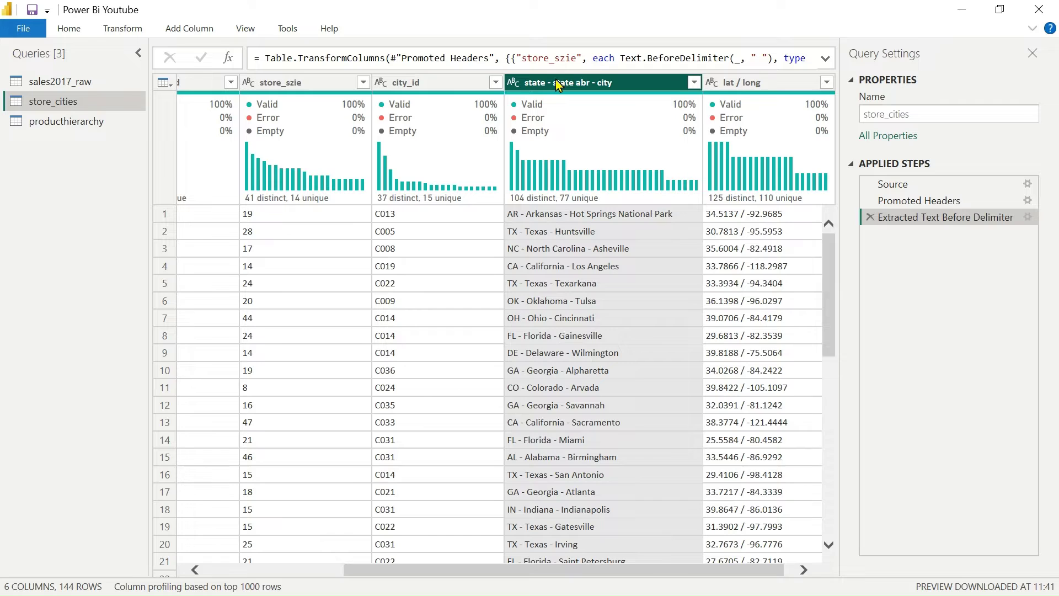
click(123, 33)
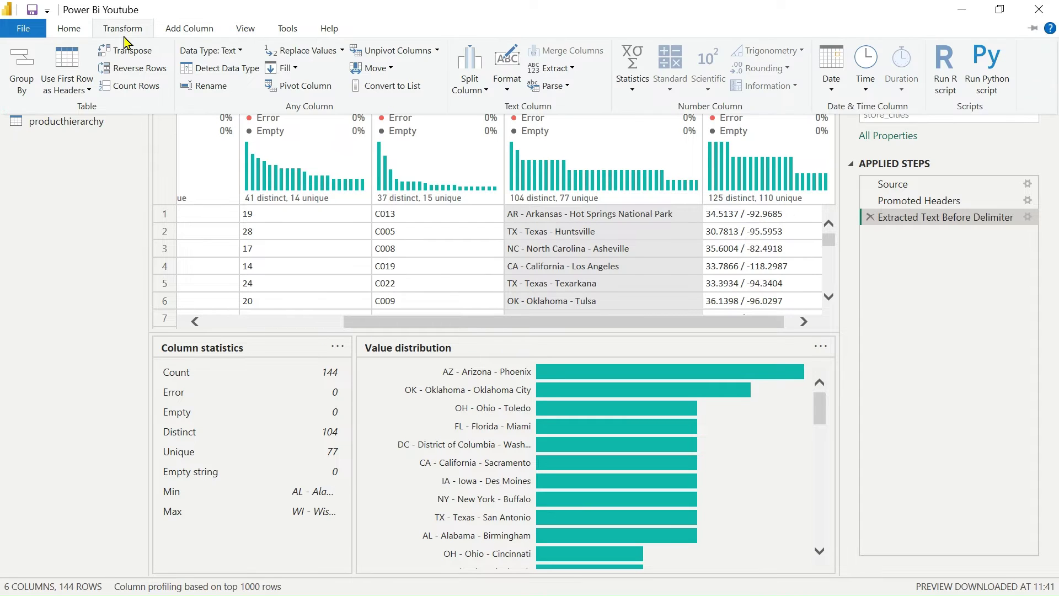
click(486, 91)
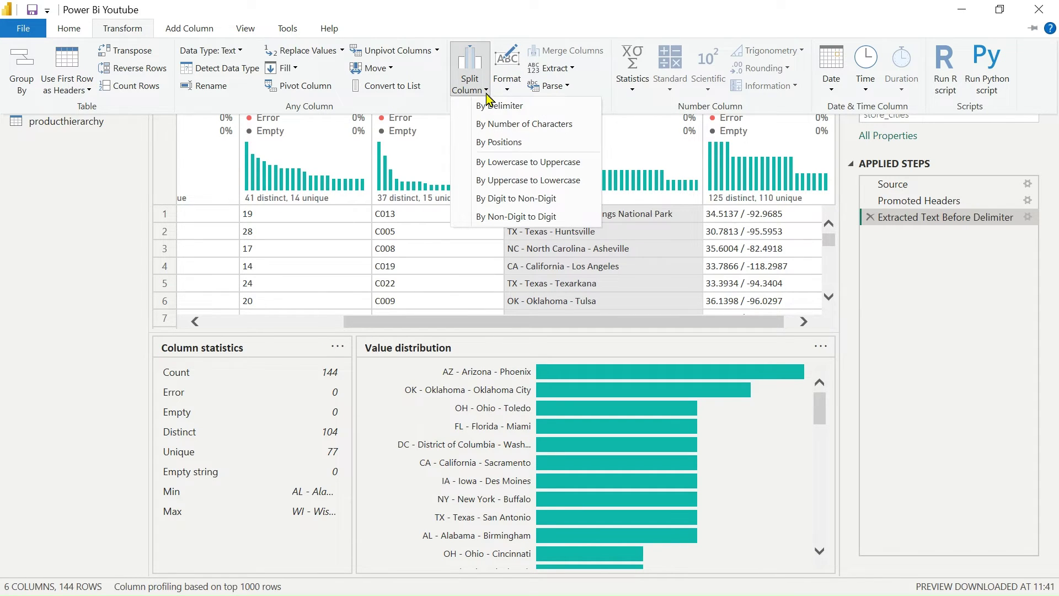
click(500, 107)
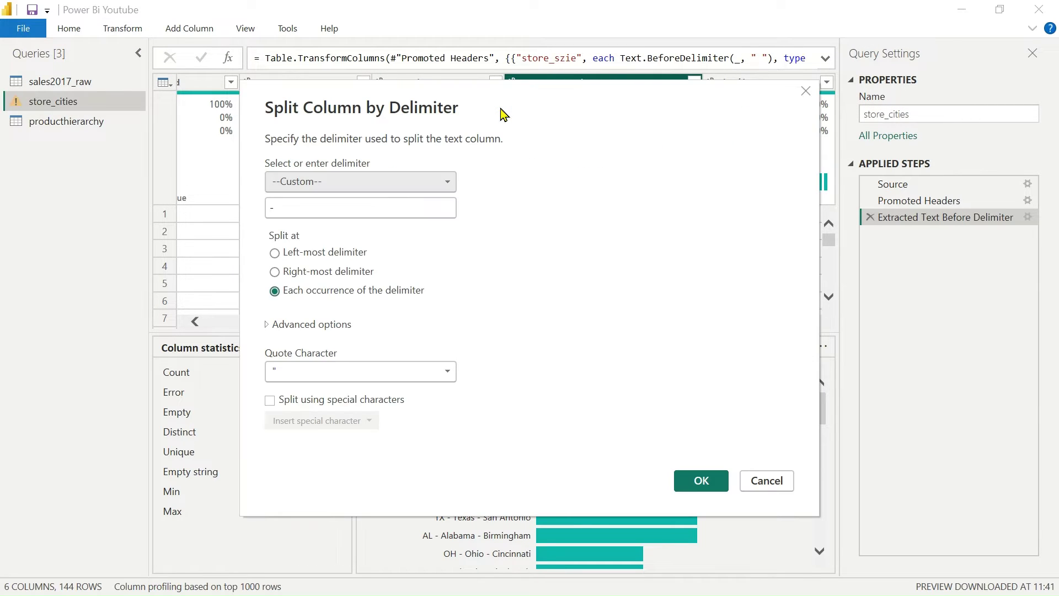
click(365, 206)
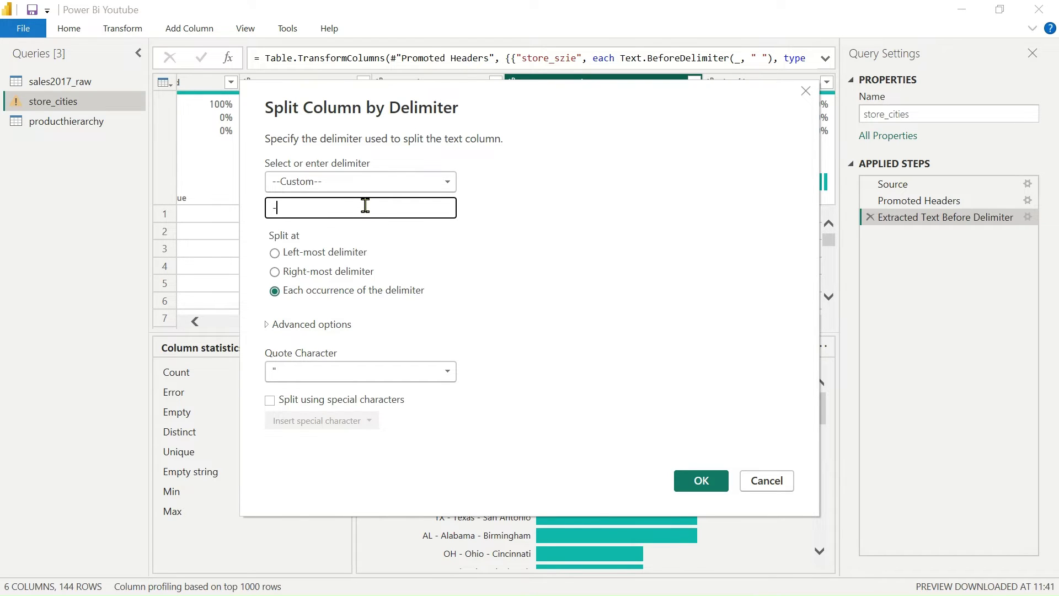
click(700, 481)
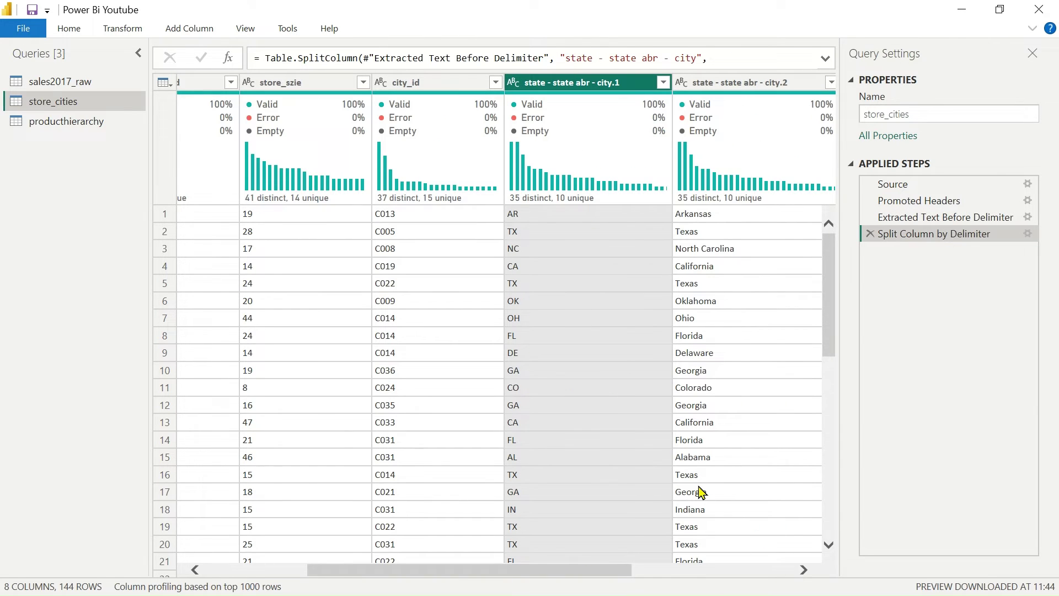
Rename the split column holding the state abbreviations as State Abr
scroll(590, 409, right, 5)
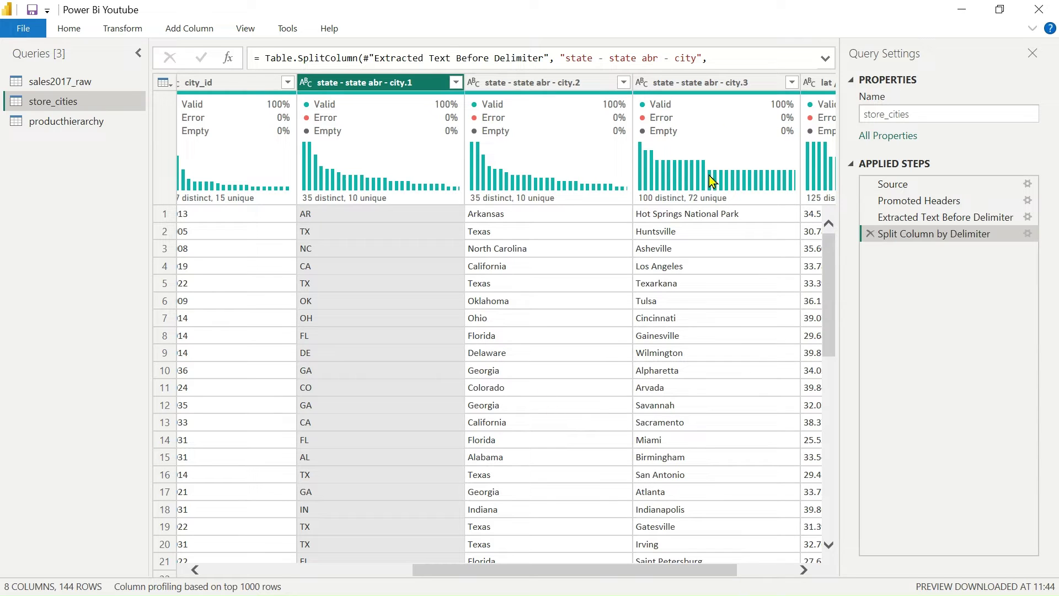
click(407, 86)
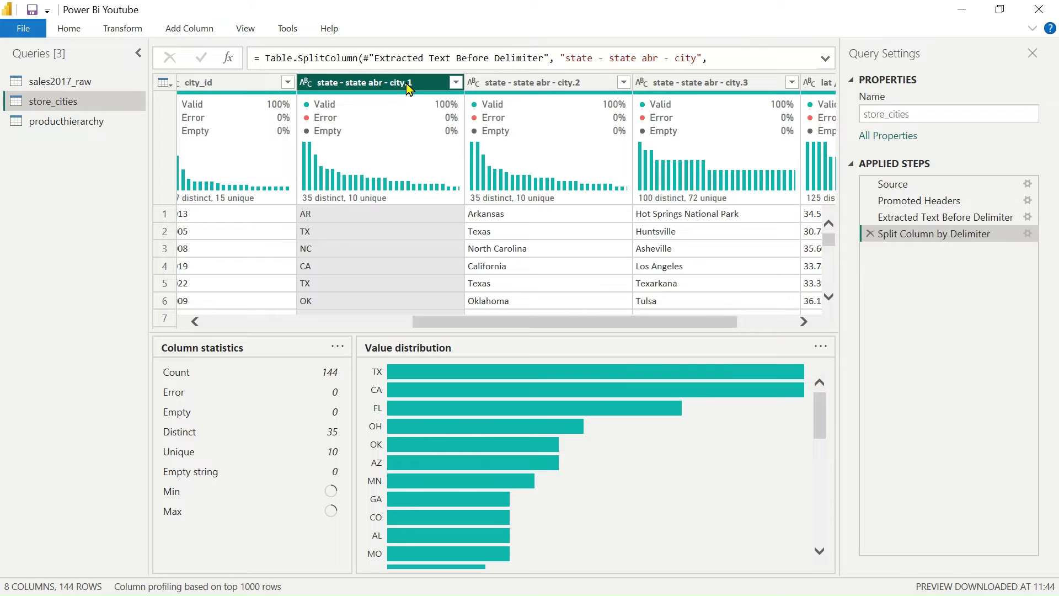
double_click(413, 84)
click(421, 83)
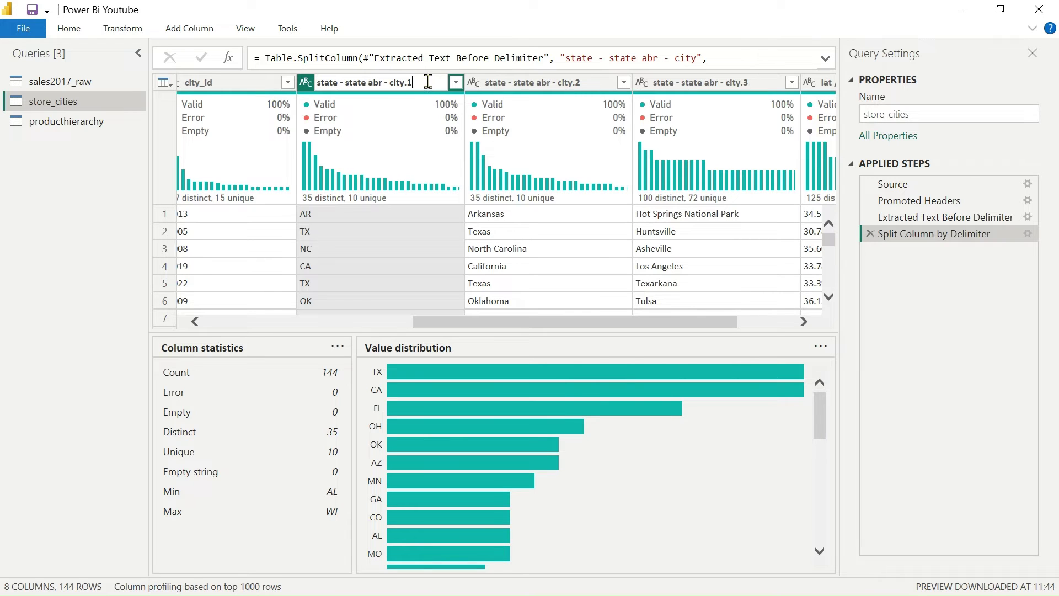
key(BackSpace)
key(BackSpace)
key(BackSpace)
key(BackSpace)
key(BackSpace)
key(BackSpace)
key(BackSpace)
key(BackSpace)
key(BackSpace)
key(BackSpace)
key(BackSpace)
key(BackSpace)
key(BackSpace)
key(BackSpace)
key(BackSpace)
key(BackSpace)
key(BackSpace)
key(BackSpace)
key(BackSpace)
key(BackSpace)
key(BackSpace)
key(BackSpace)
text(S)
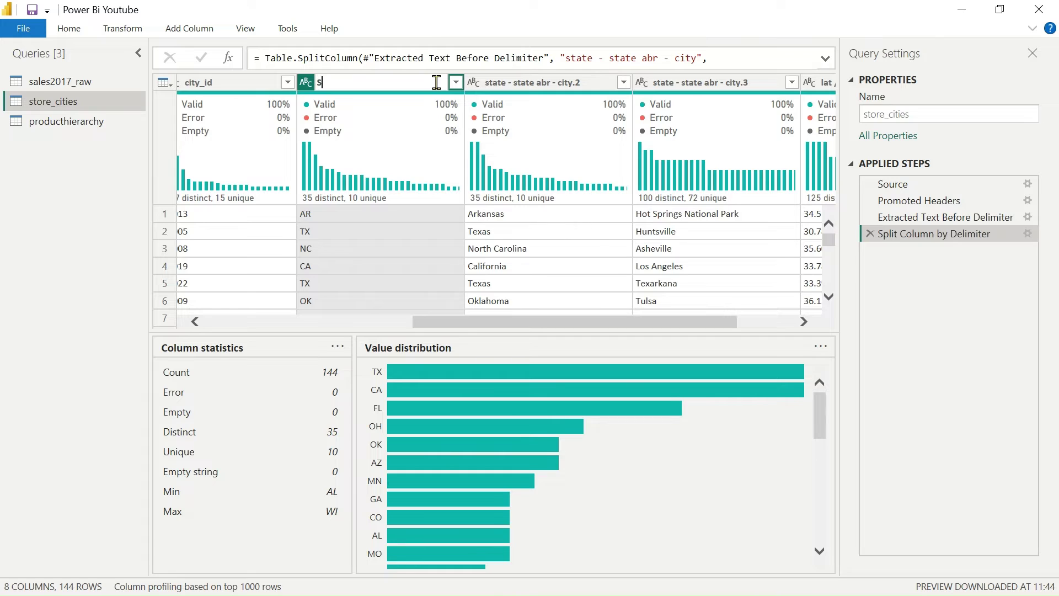
text(tate A)
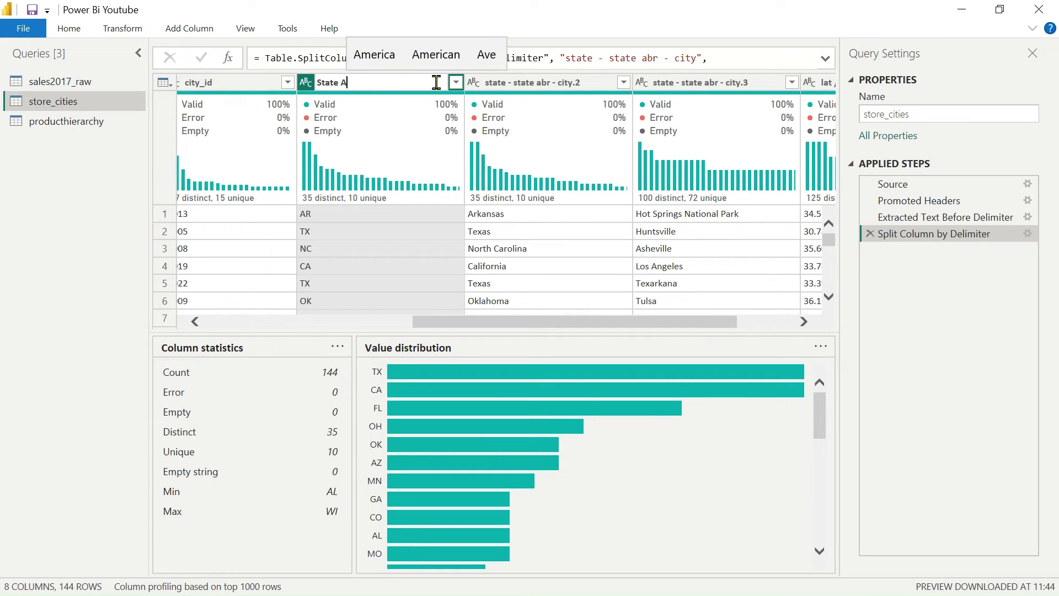
text(br)
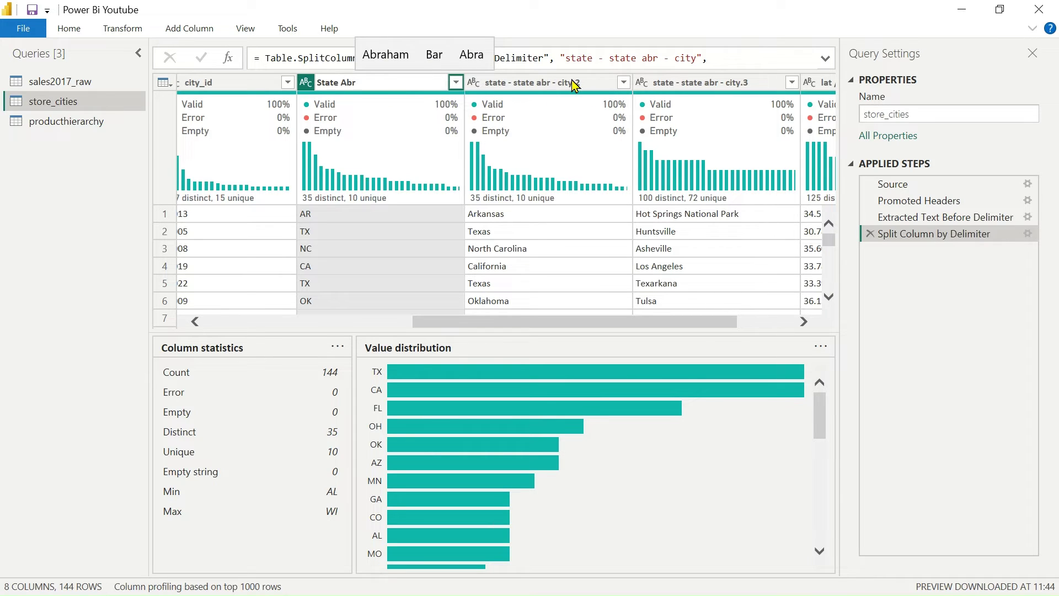
key(Return)
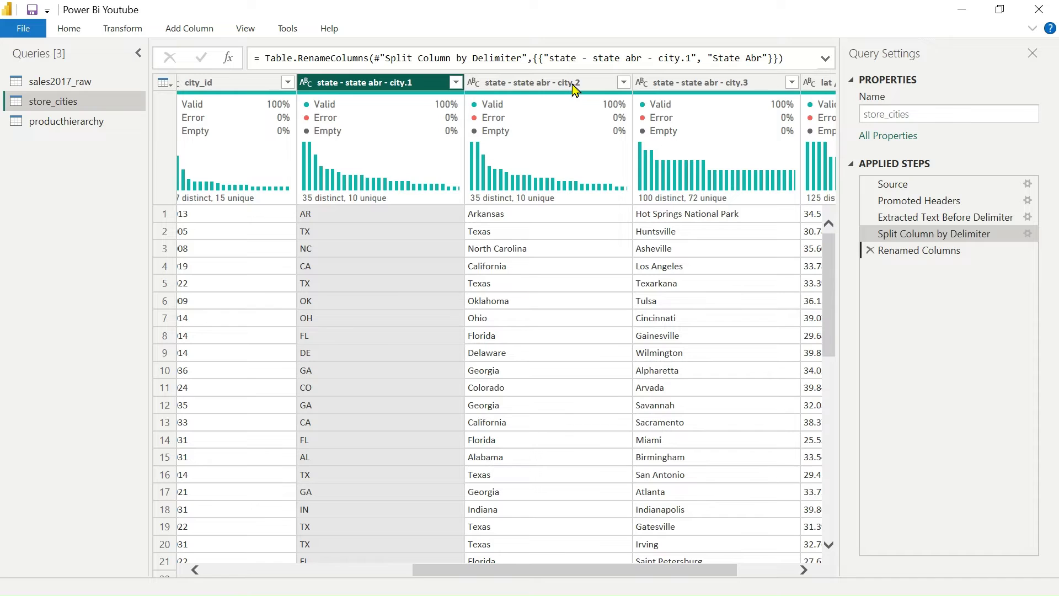
Rename the split column holding the full state names as state
click(574, 87)
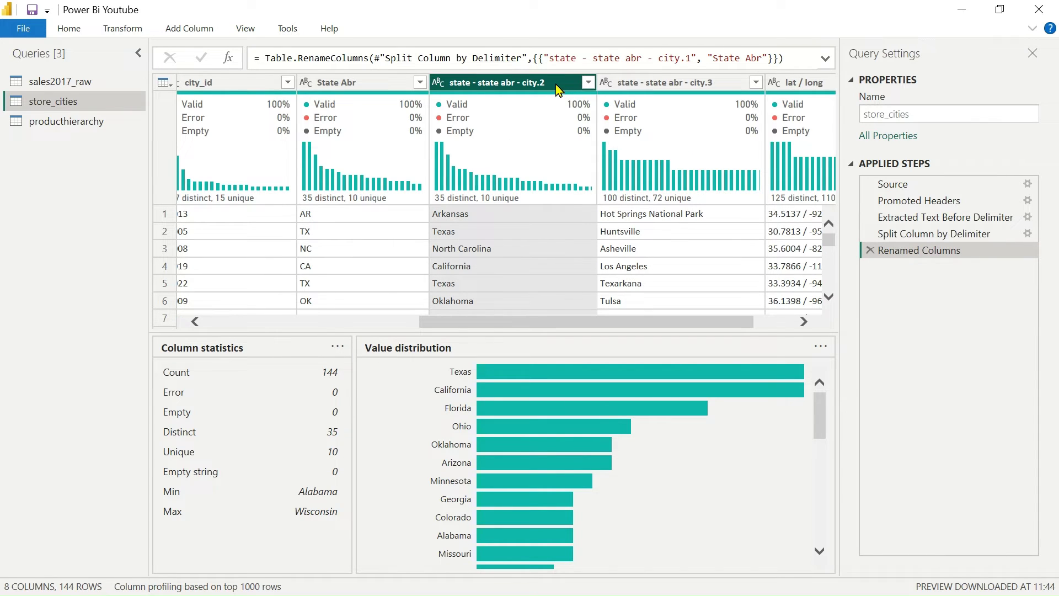
double_click(555, 81)
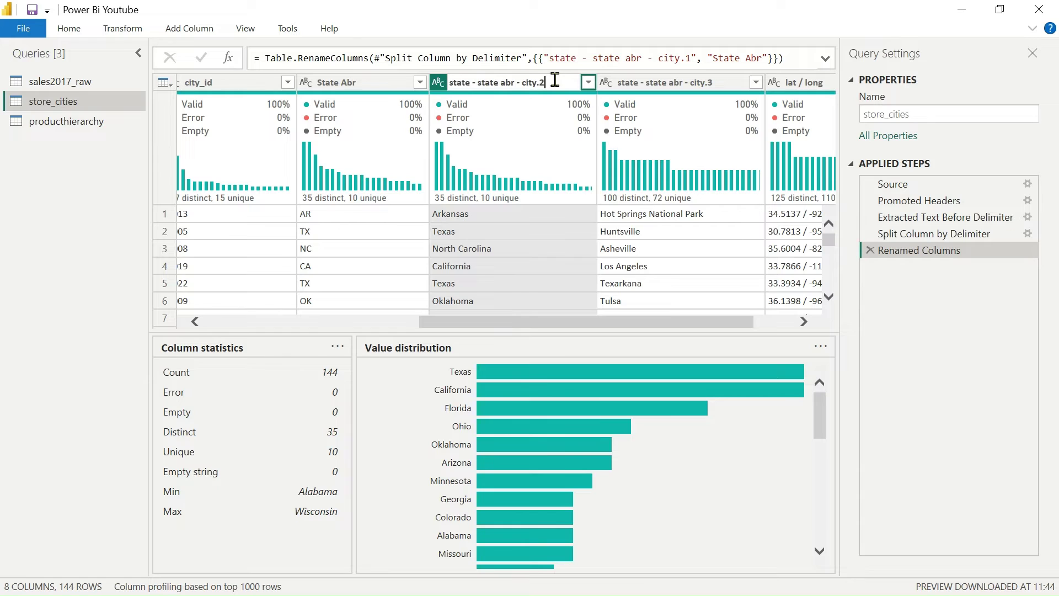
key(BackSpace)
key(BackSpace)
key(BackSpace)
key(BackSpace)
key(BackSpace)
key(BackSpace)
key(BackSpace)
key(BackSpace)
key(BackSpace)
key(BackSpace)
key(BackSpace)
key(BackSpace)
key(BackSpace)
key(BackSpace)
key(Return)
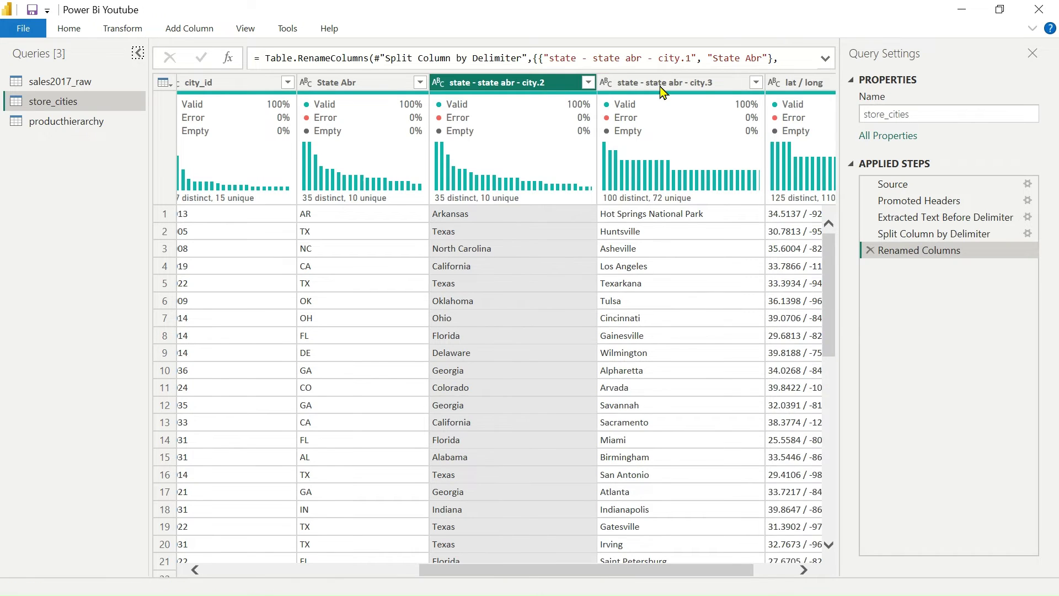
Rename the split column holding the city names as city
click(661, 86)
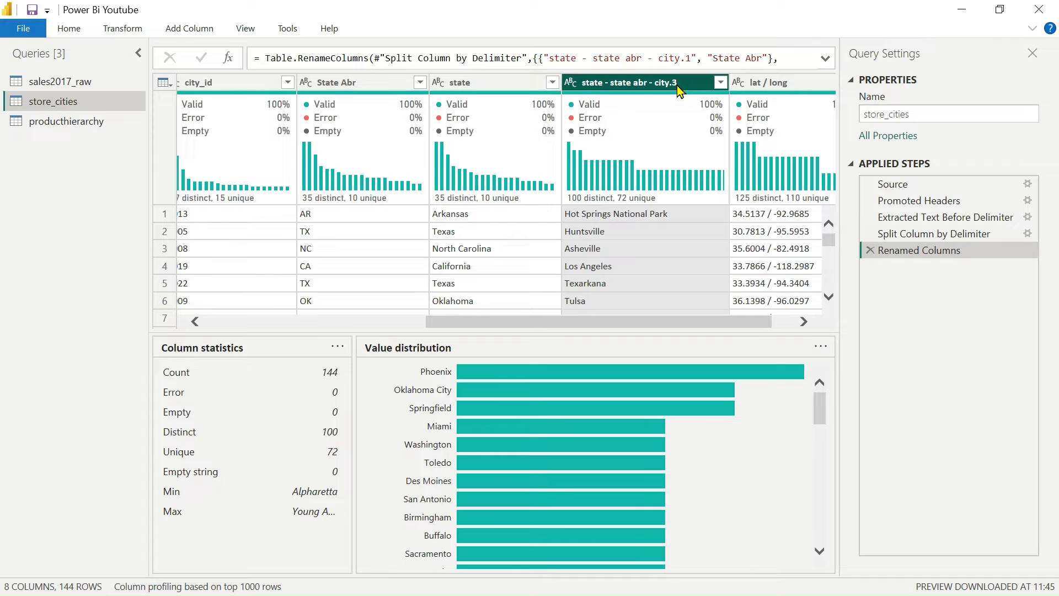
double_click(676, 84)
key(Escape)
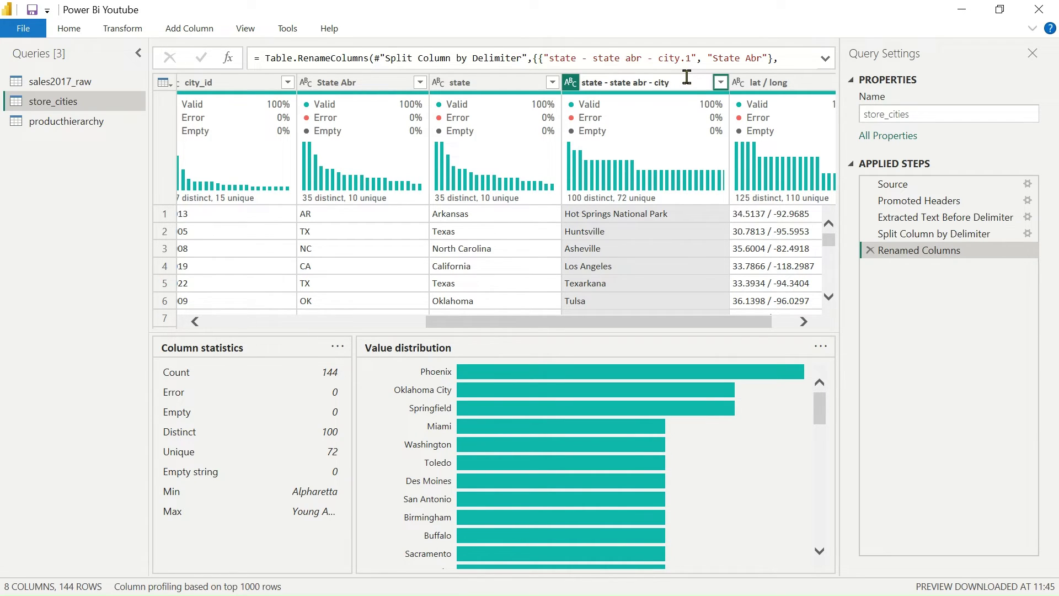
key(BackSpace)
key(BackSpace)
key(BackSpace)
key(BackSpace)
key(BackSpace)
key(BackSpace)
key(BackSpace)
key(BackSpace)
key(BackSpace)
key(BackSpace)
key(BackSpace)
key(BackSpace)
key(BackSpace)
key(BackSpace)
key(BackSpace)
key(BackSpace)
key(BackSpace)
key(BackSpace)
key(BackSpace)
key(BackSpace)
key(Return)
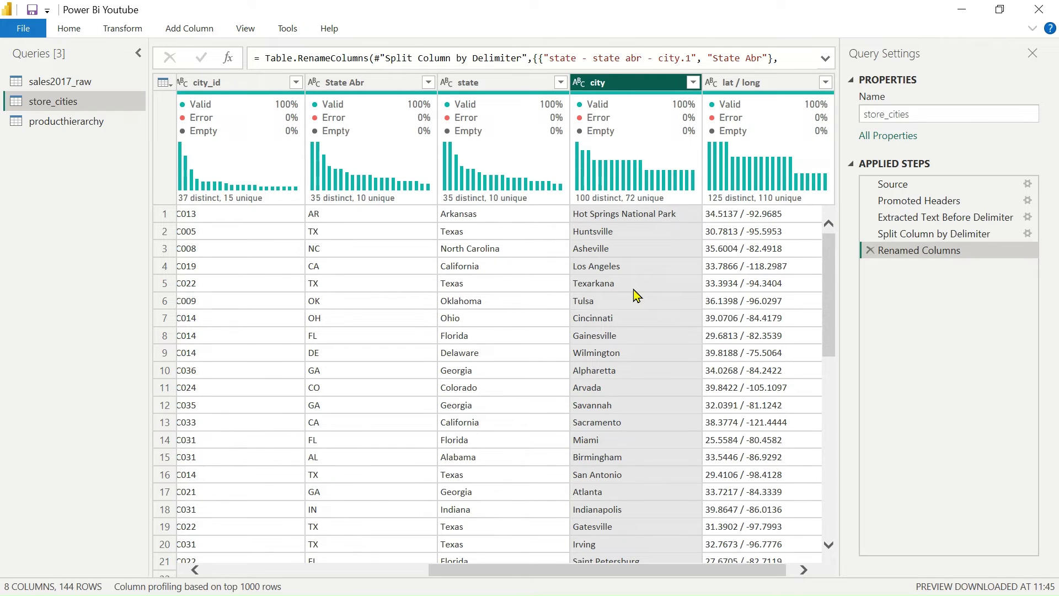
Split the "lat / long" column at each occurrence of the custom delimiter " / "
scroll(637, 295, right, 1)
scroll(634, 295, left, 1)
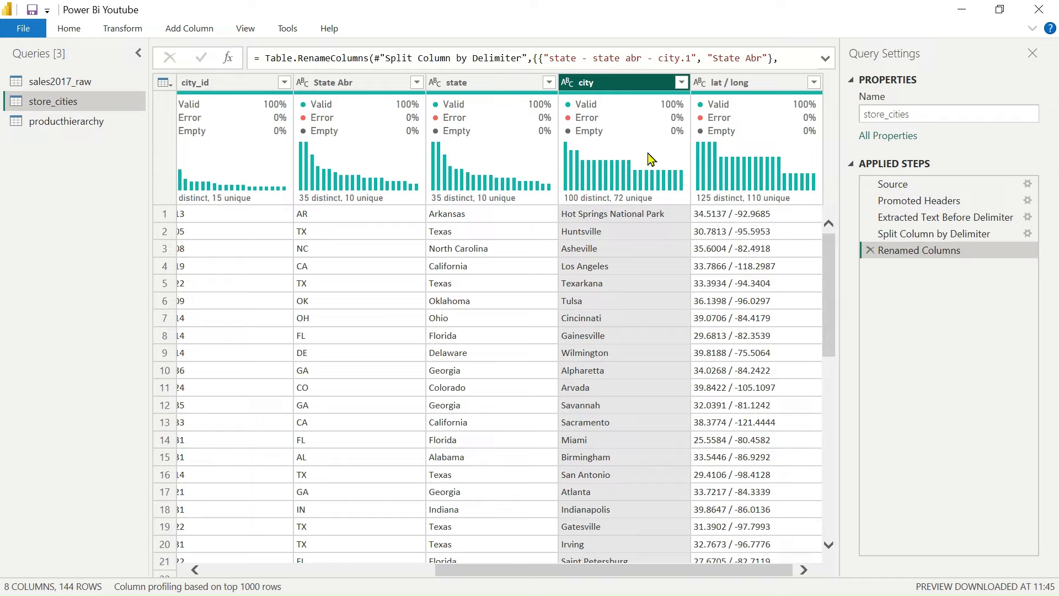
scroll(708, 271, right, 1)
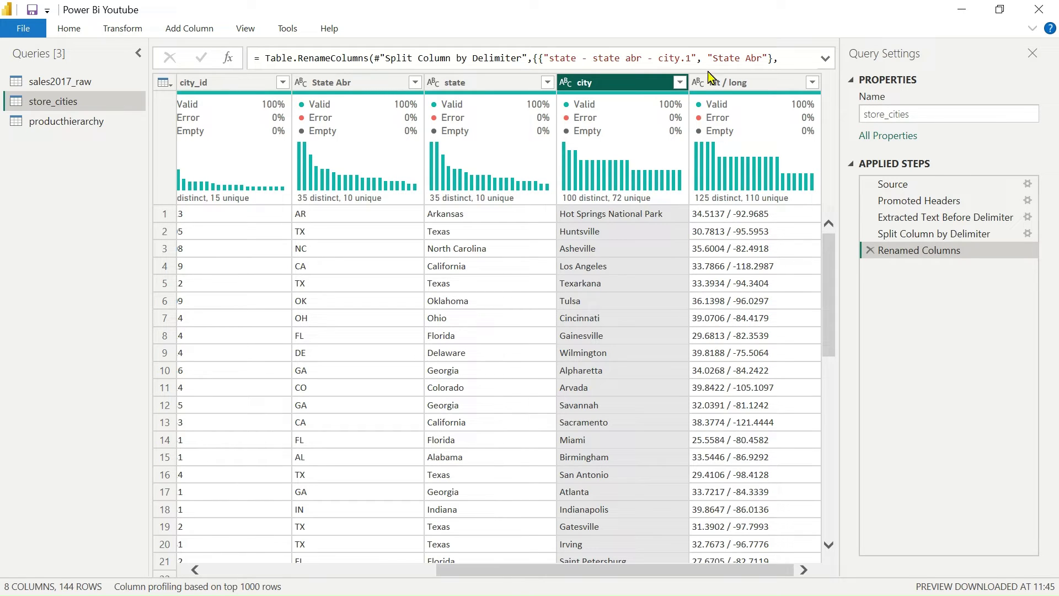
click(723, 87)
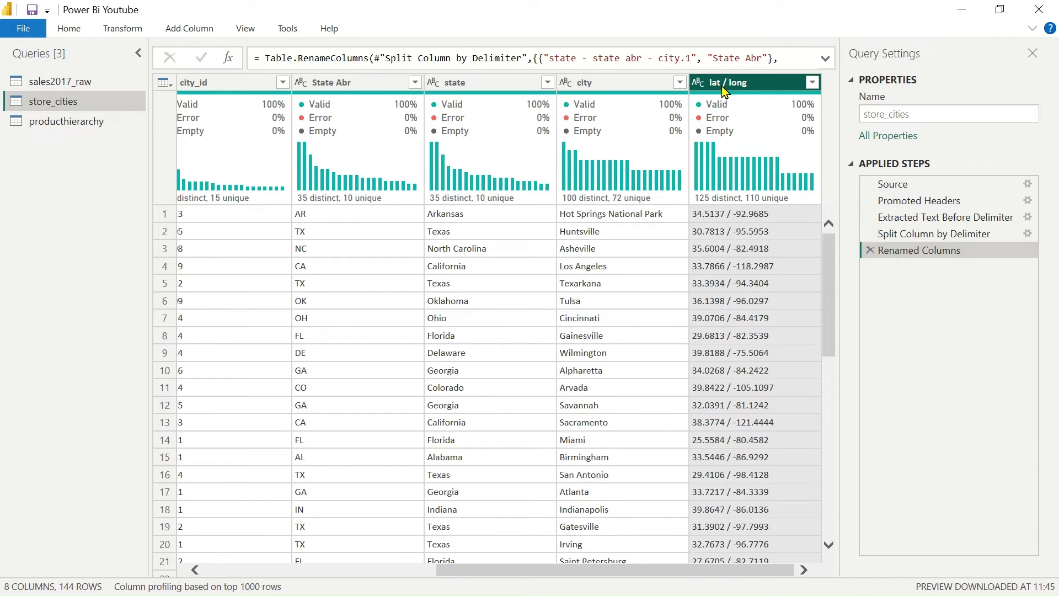
click(133, 32)
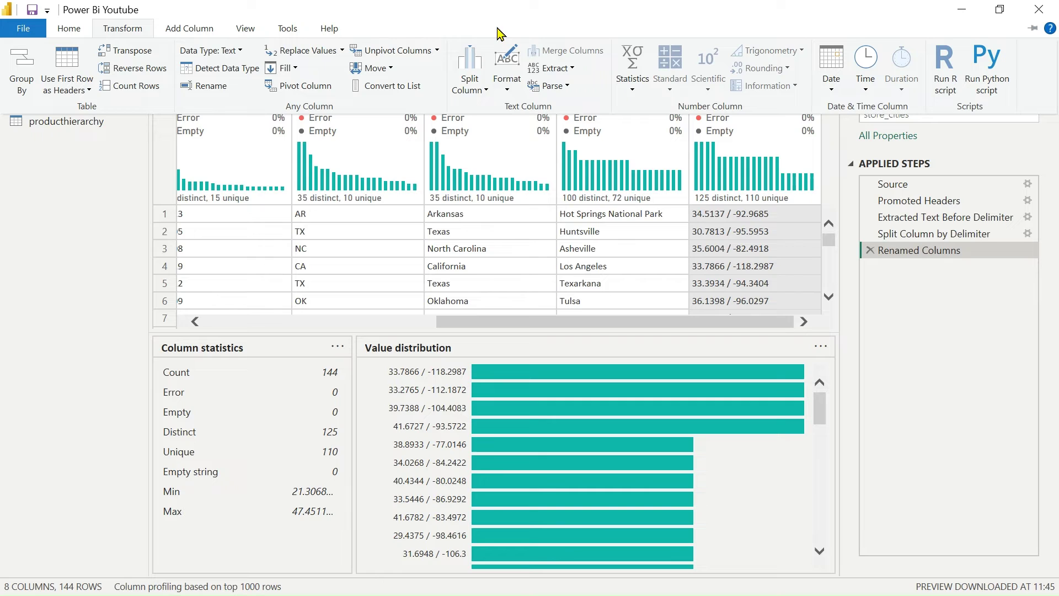
click(470, 84)
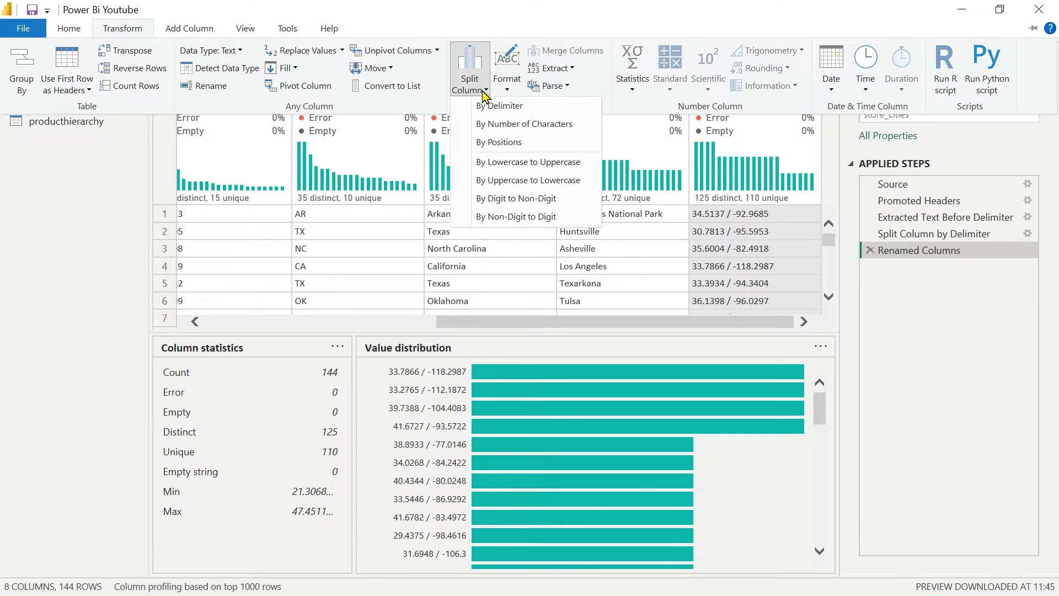
click(506, 108)
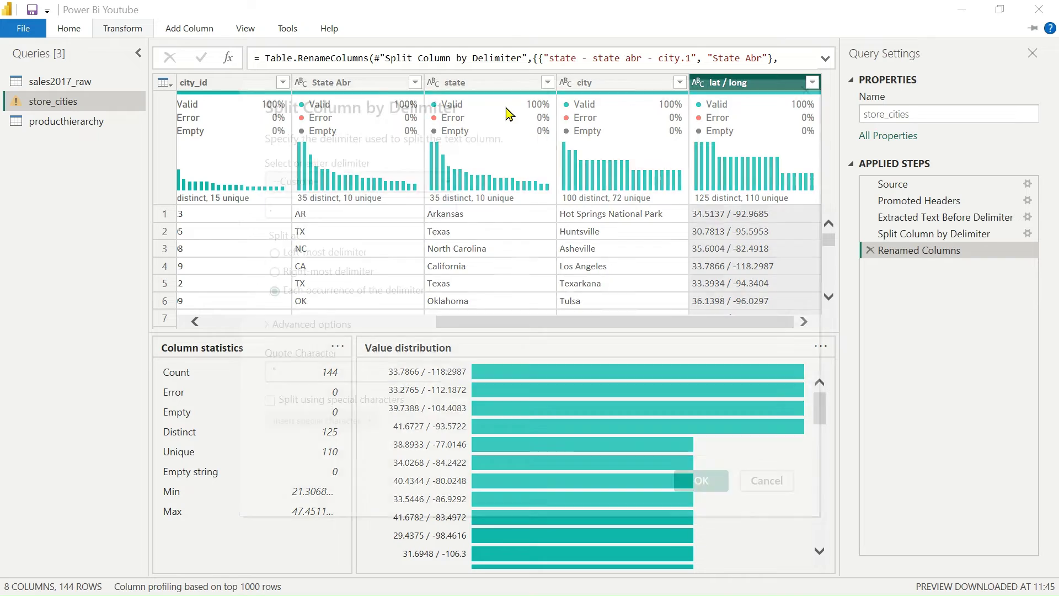
click(394, 202)
key(BackSpace)
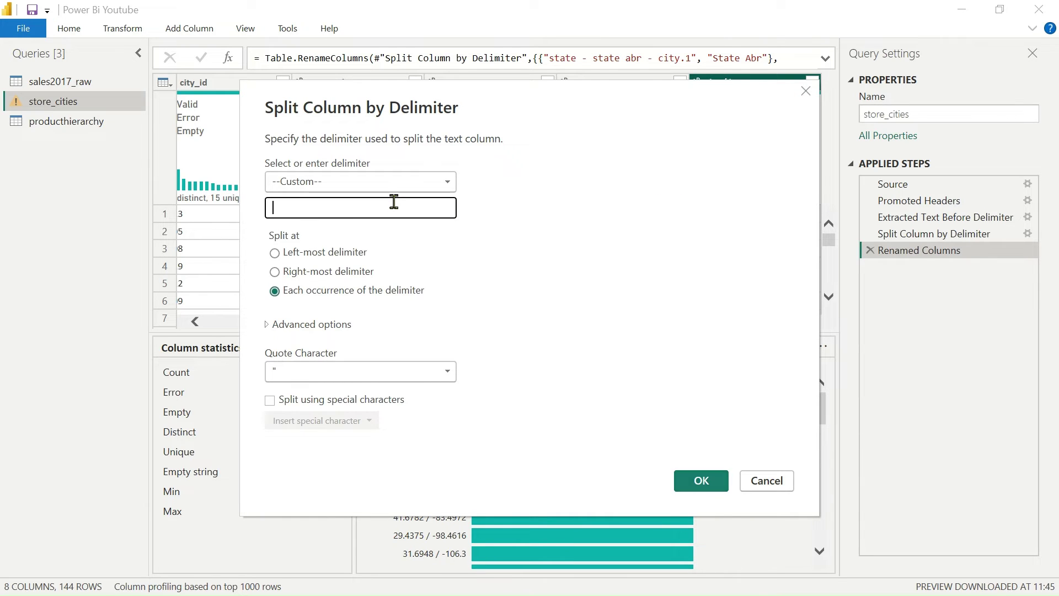
text(/)
click(701, 482)
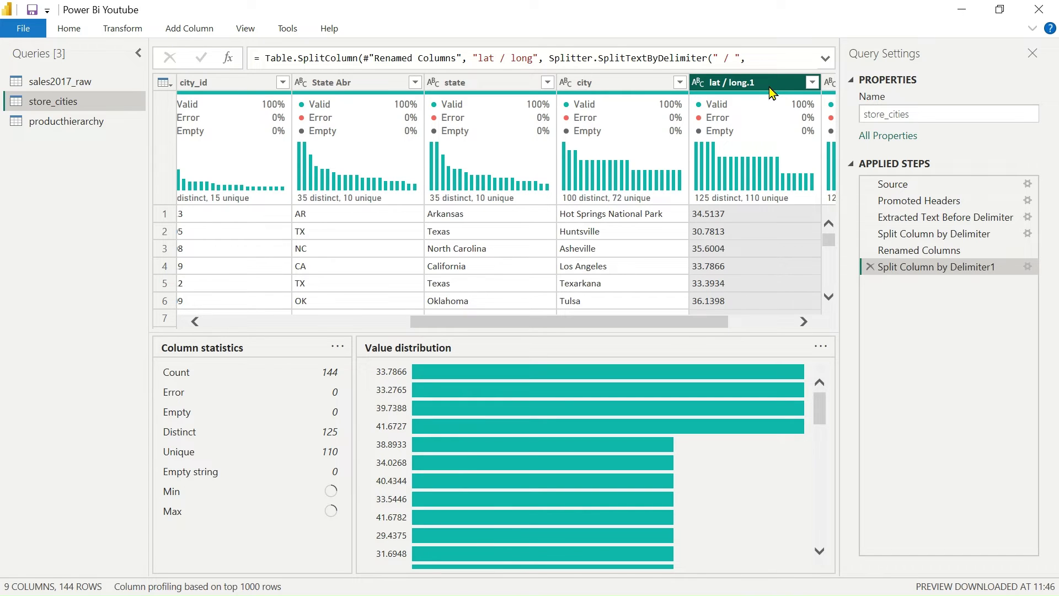
Rename the first split coordinate column, which holds the latitudes, as lat
double_click(769, 83)
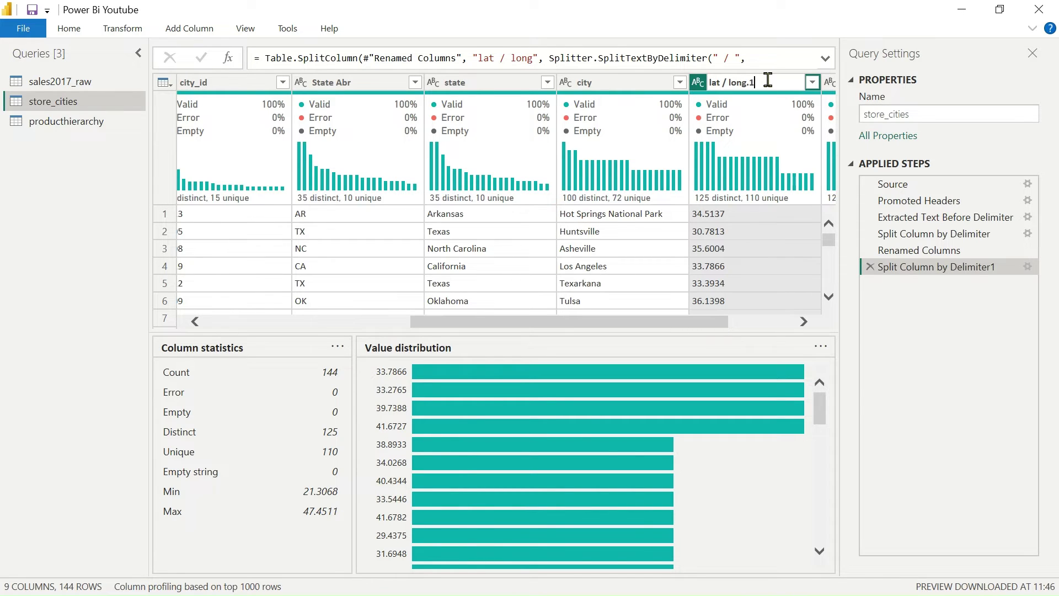
key(BackSpace)
key(BackSpace)
key(BackSpace)
key(BackSpace)
key(BackSpace)
key(BackSpace)
key(BackSpace)
click(737, 214)
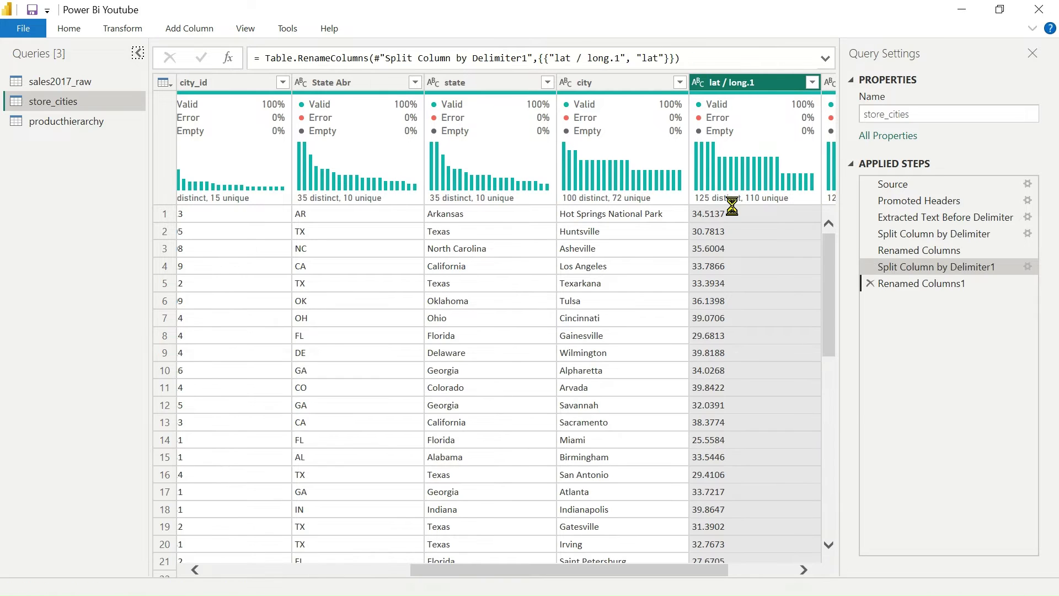
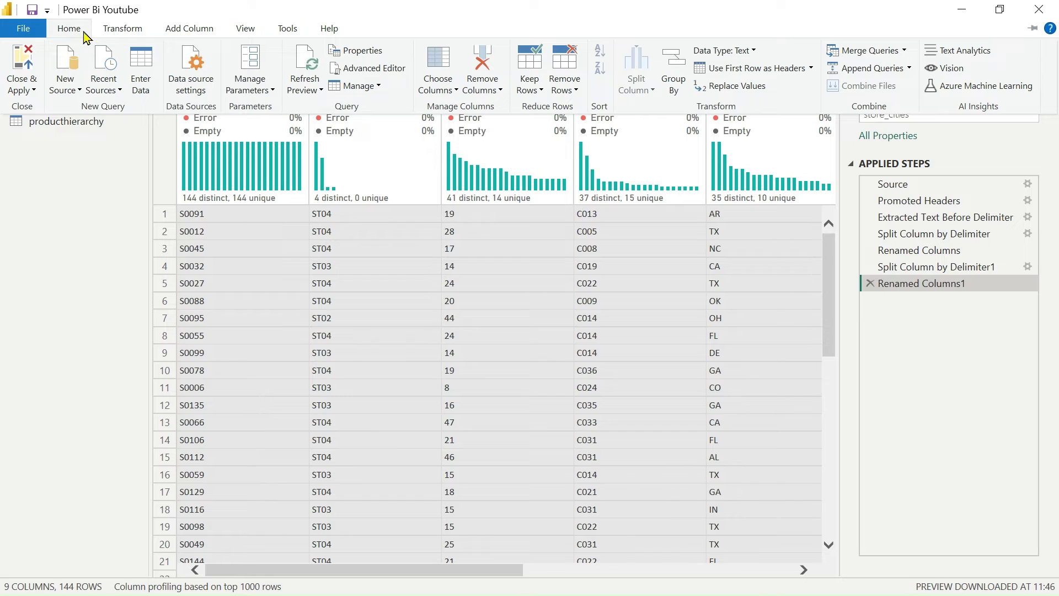
Detect the data types of all store_cities columns and review the type assigned to each one
click(121, 34)
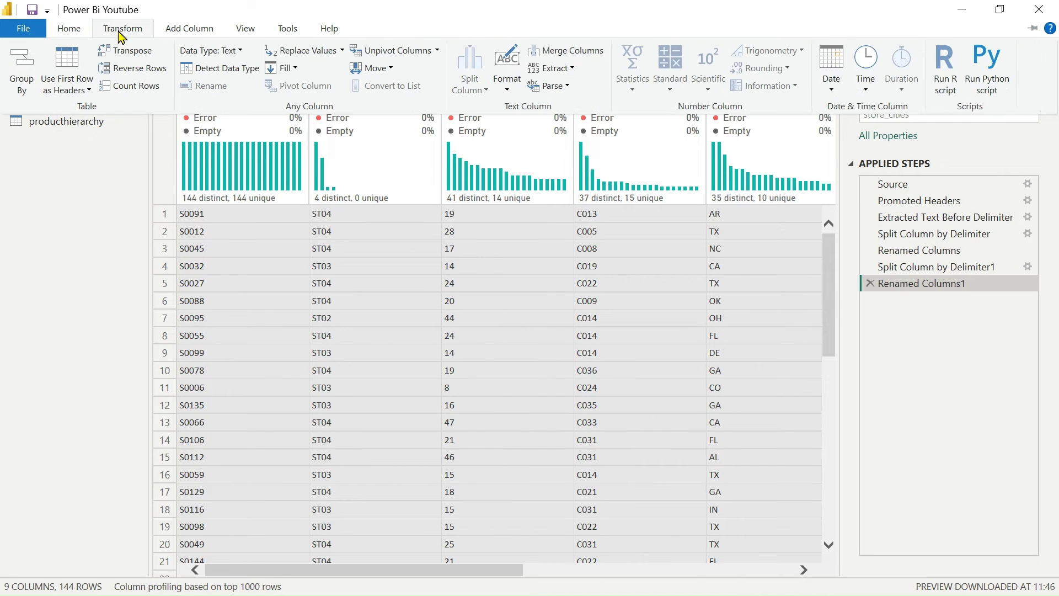
click(233, 76)
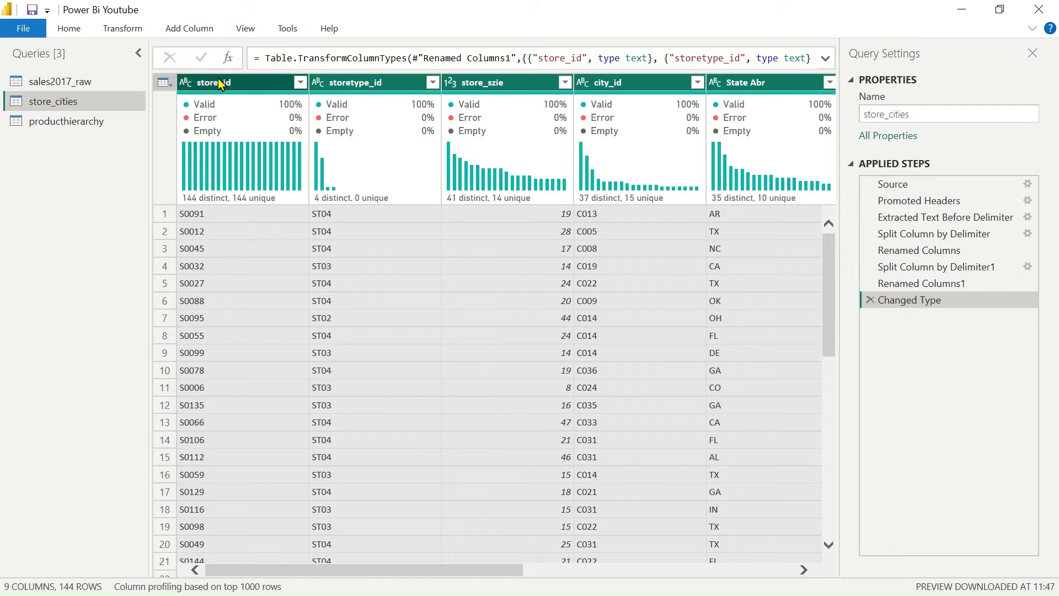
scroll(383, 300, right, 3)
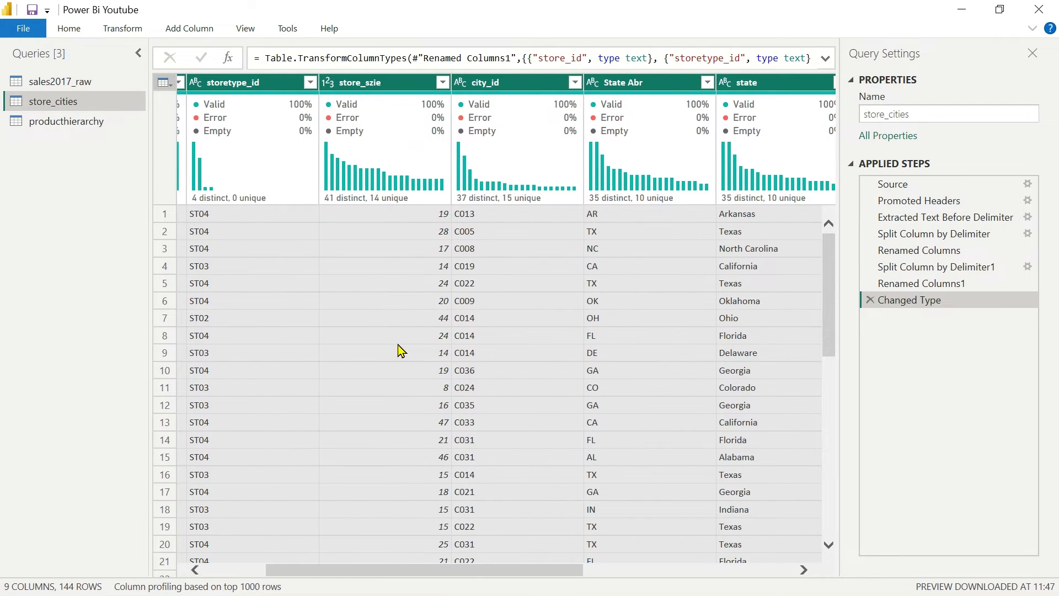
scroll(401, 350, right, 2)
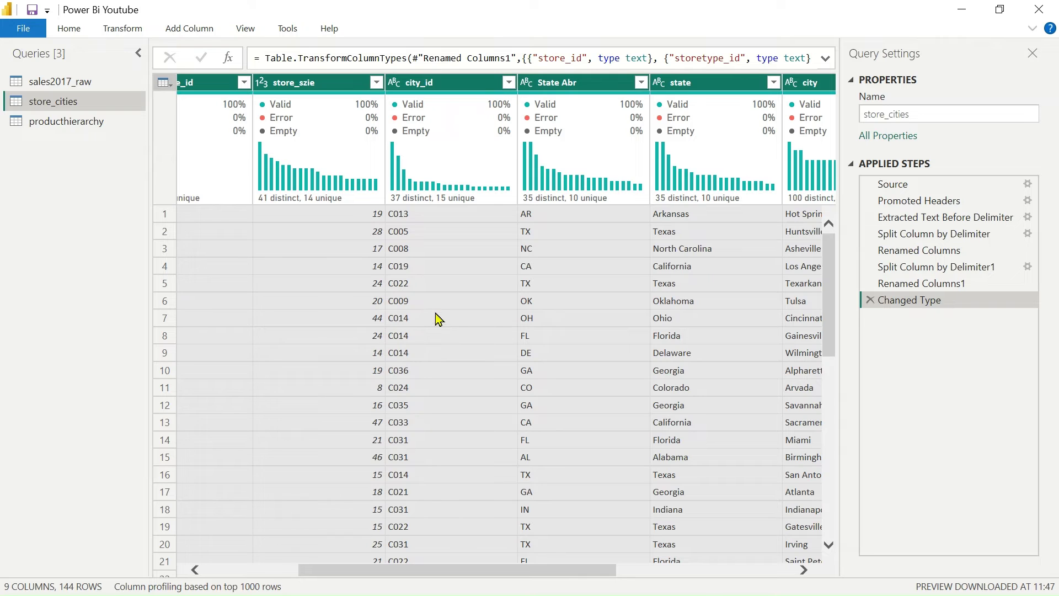
scroll(438, 319, right, 3)
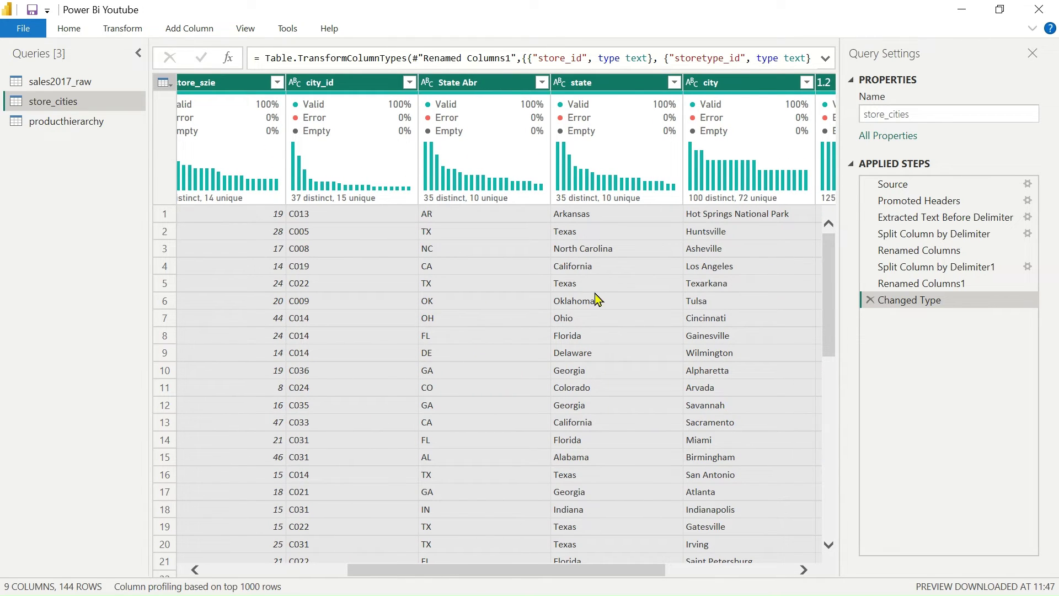
scroll(598, 300, right, 4)
scroll(598, 300, right, 1)
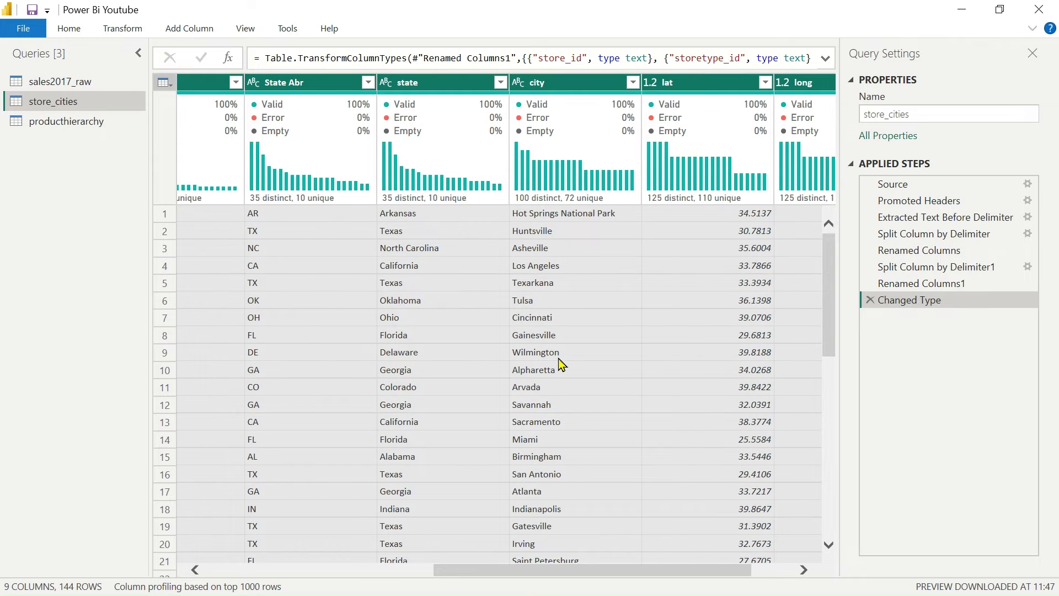
scroll(561, 363, right, 2)
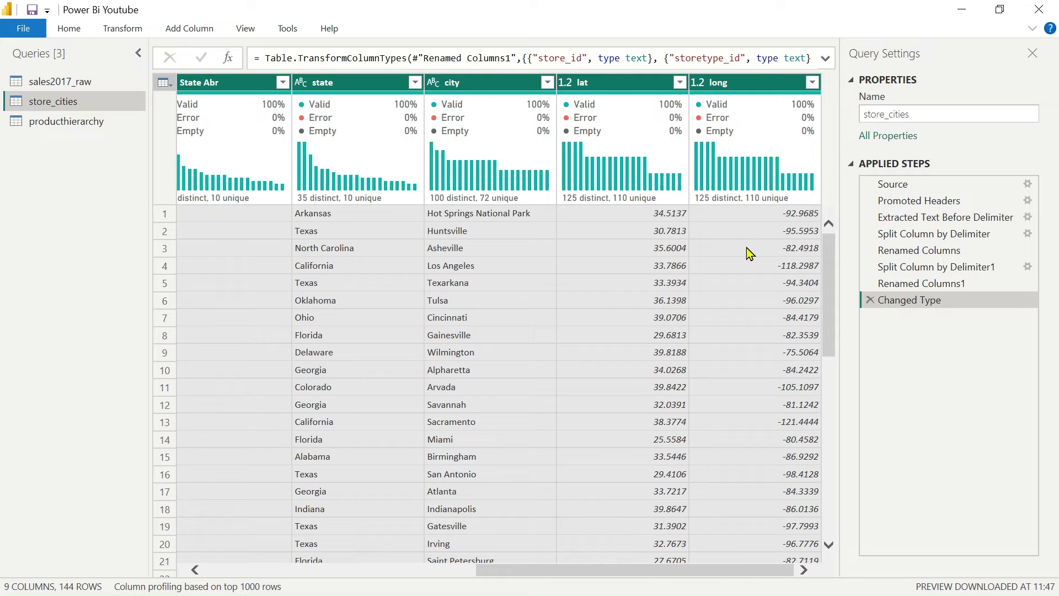
click(611, 342)
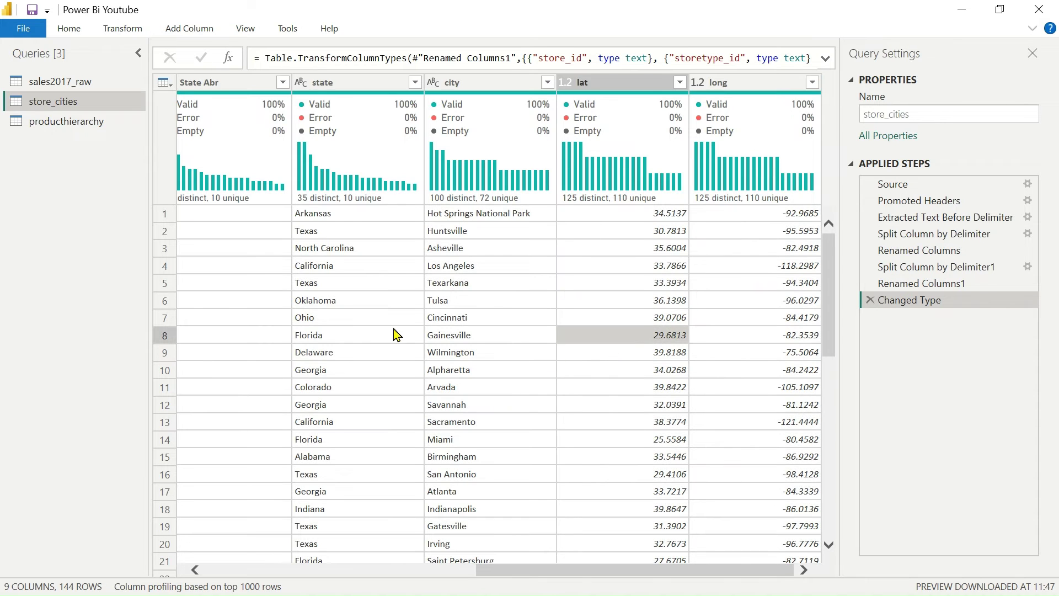
Examine the full text of the first value in the state column for leading or trailing spaces
scroll(396, 333, left, 1)
drag(327, 83, 348, 89)
click(556, 253)
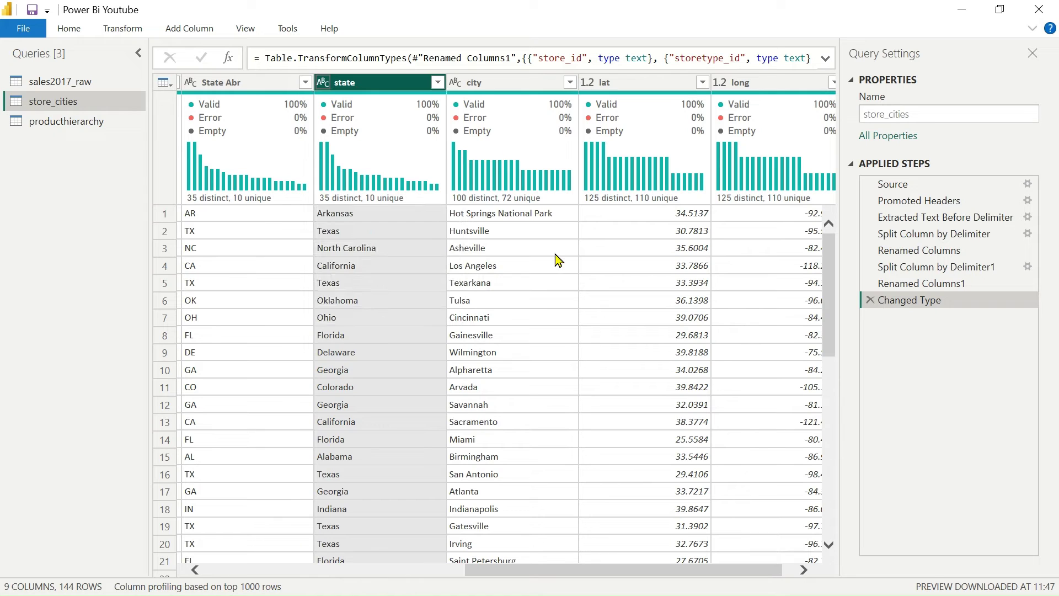
click(343, 217)
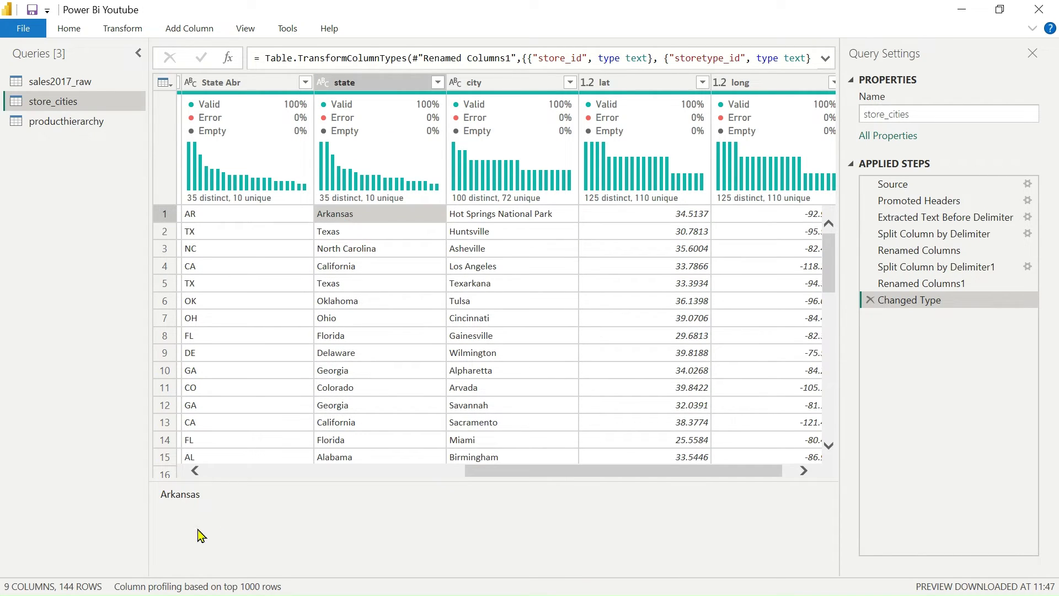
double_click(160, 496)
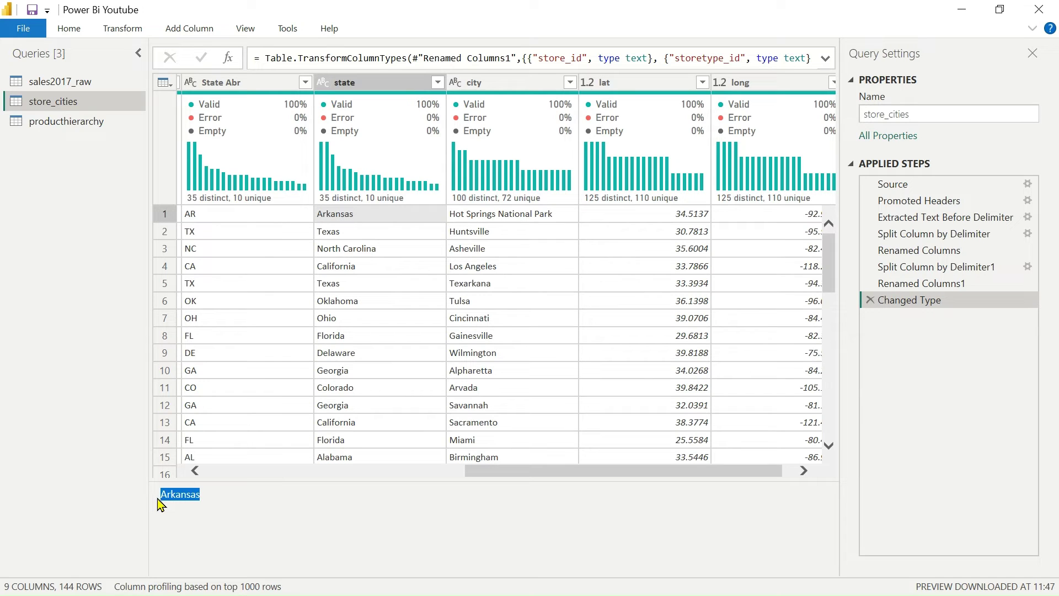
click(224, 496)
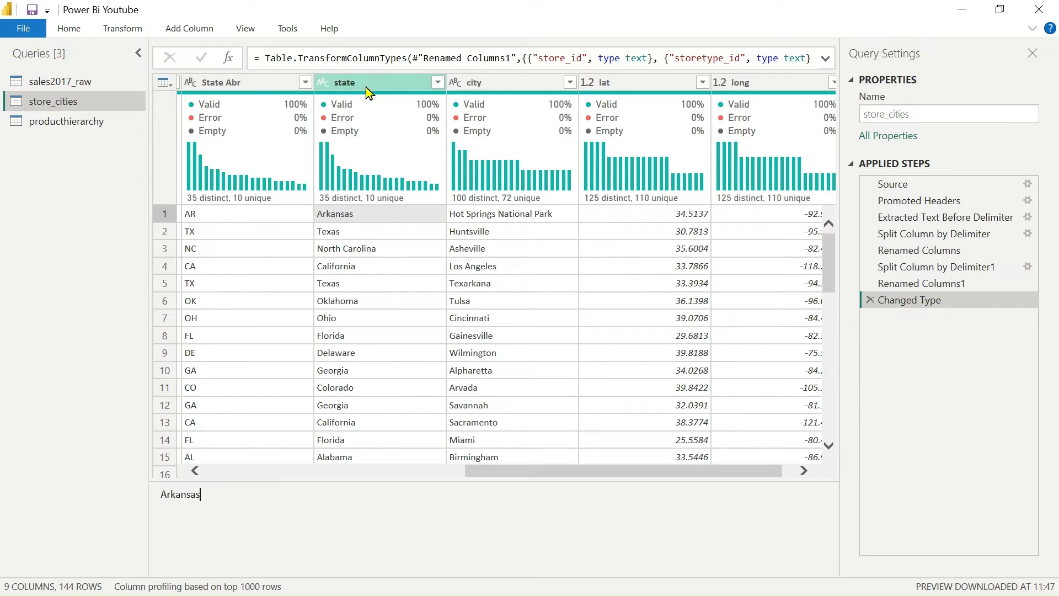
Trim leading and trailing whitespace from the state column with the Trim text format
click(343, 93)
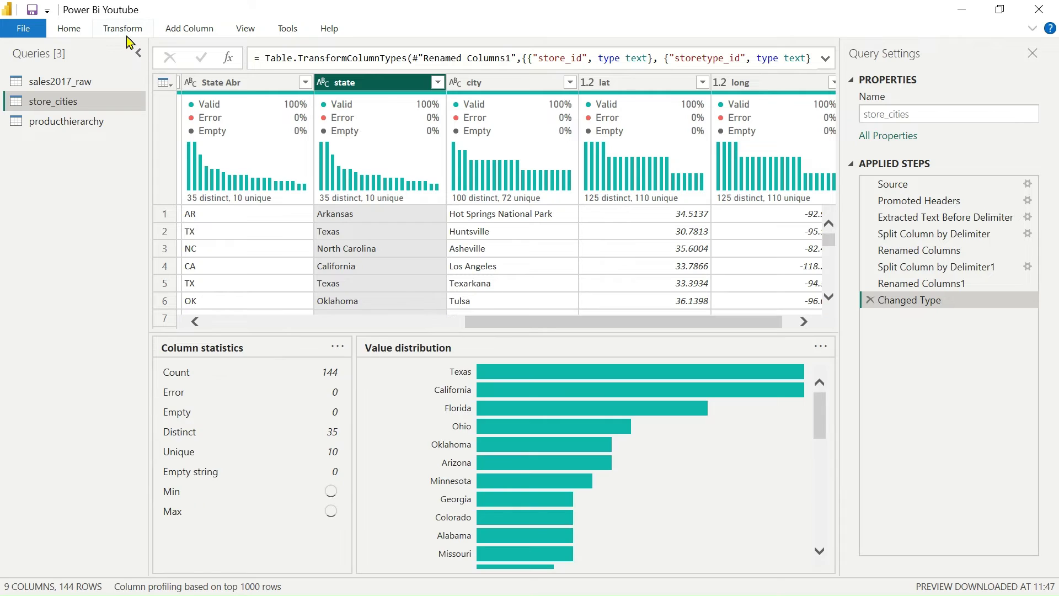
click(127, 32)
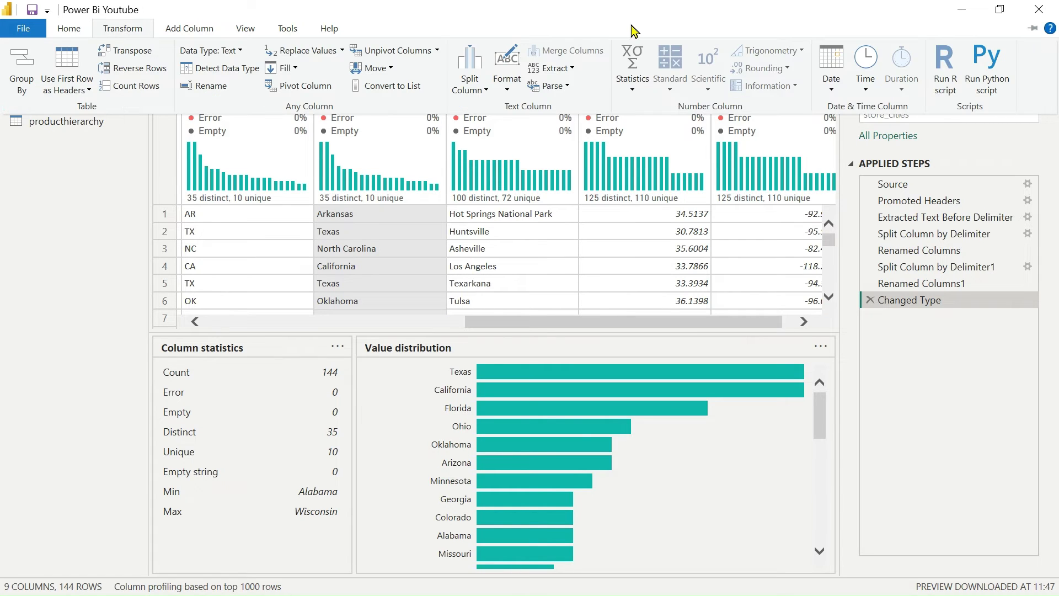
click(510, 96)
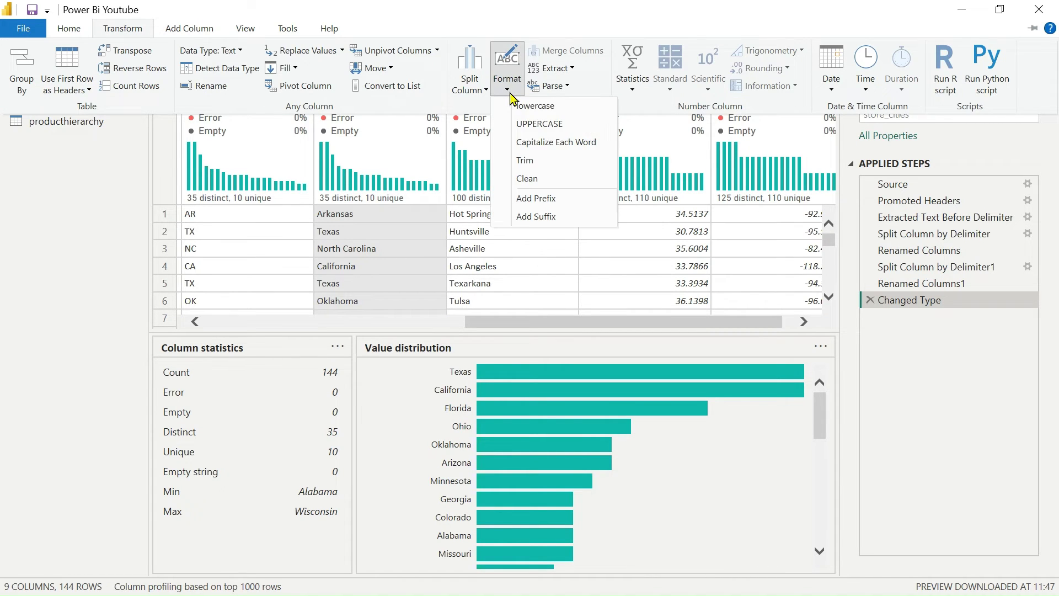
click(553, 166)
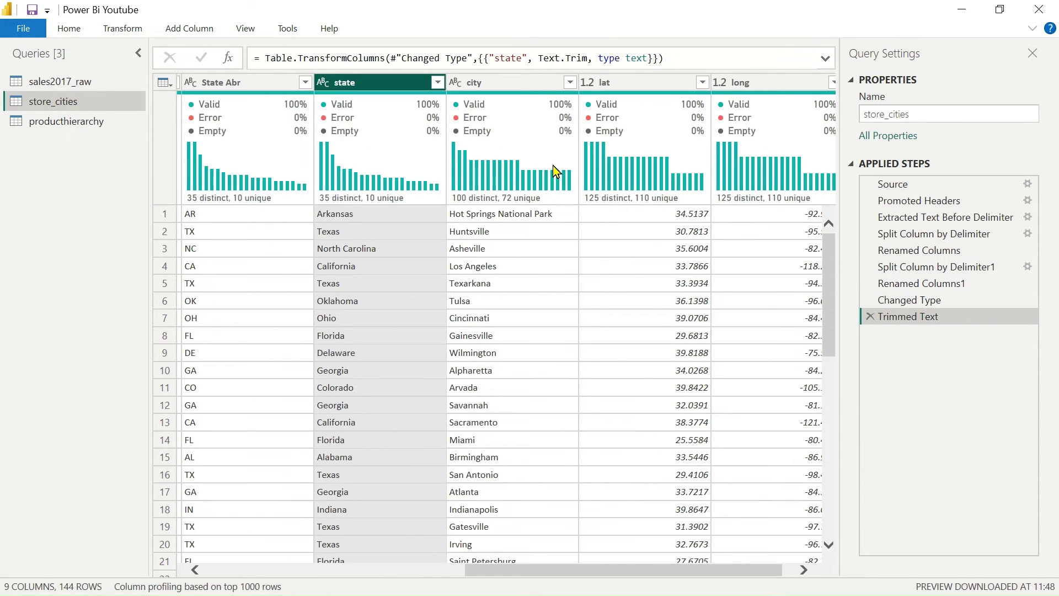
Apply the Trim text format to the city column of the store_cities query
click(498, 87)
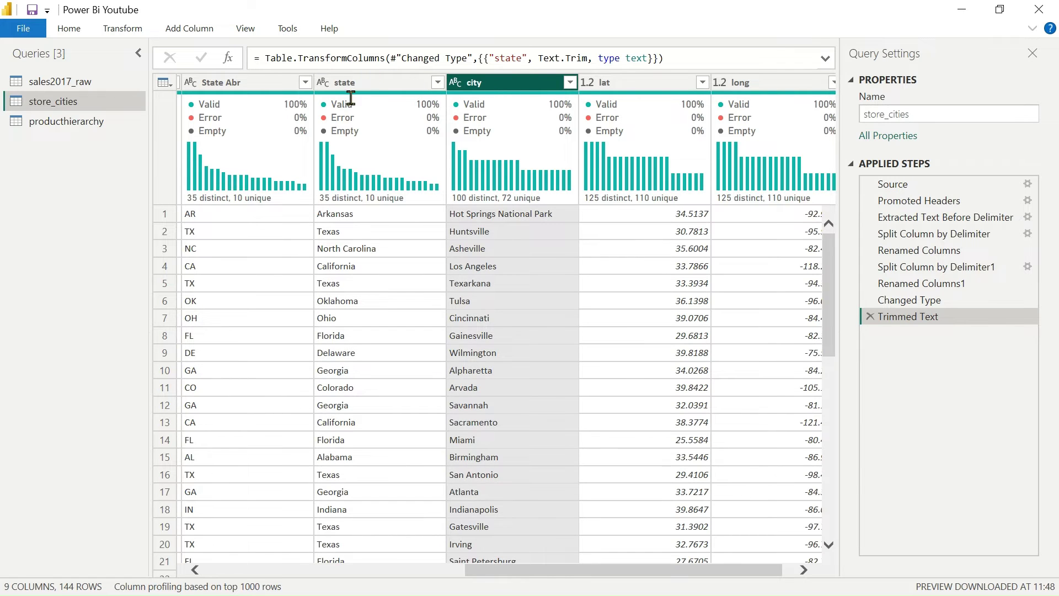
click(125, 32)
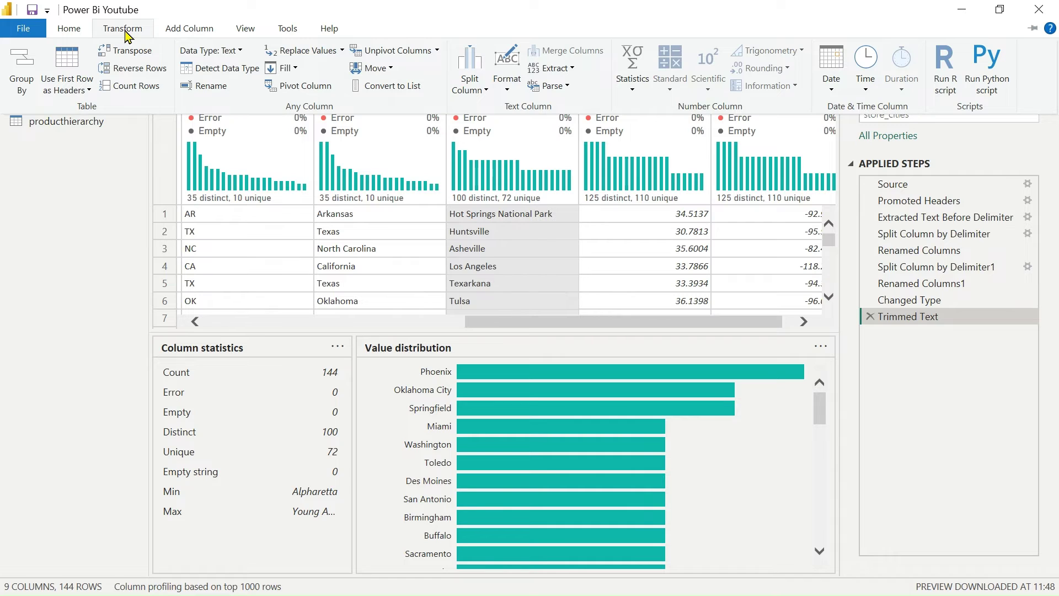
click(507, 82)
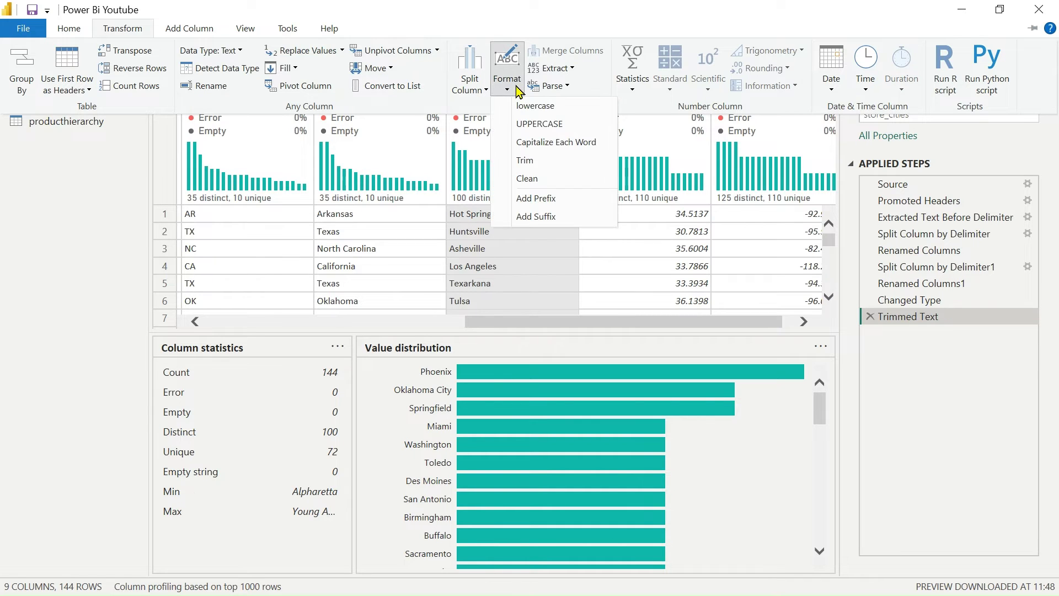
click(556, 168)
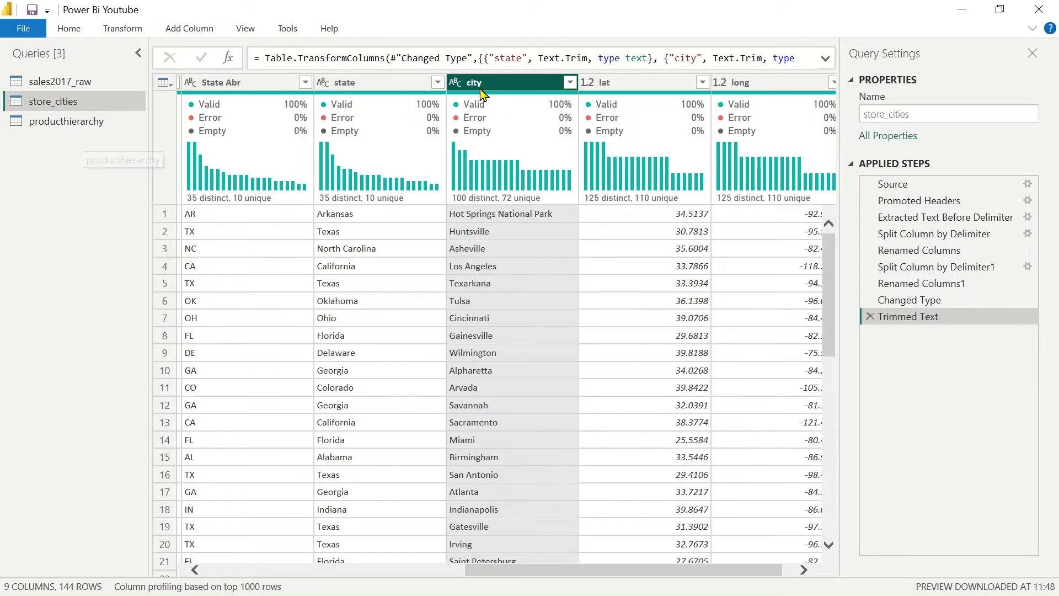
Apply the Clean text format to Column2 of the producthierarchy query to remove non-printable characters
click(66, 122)
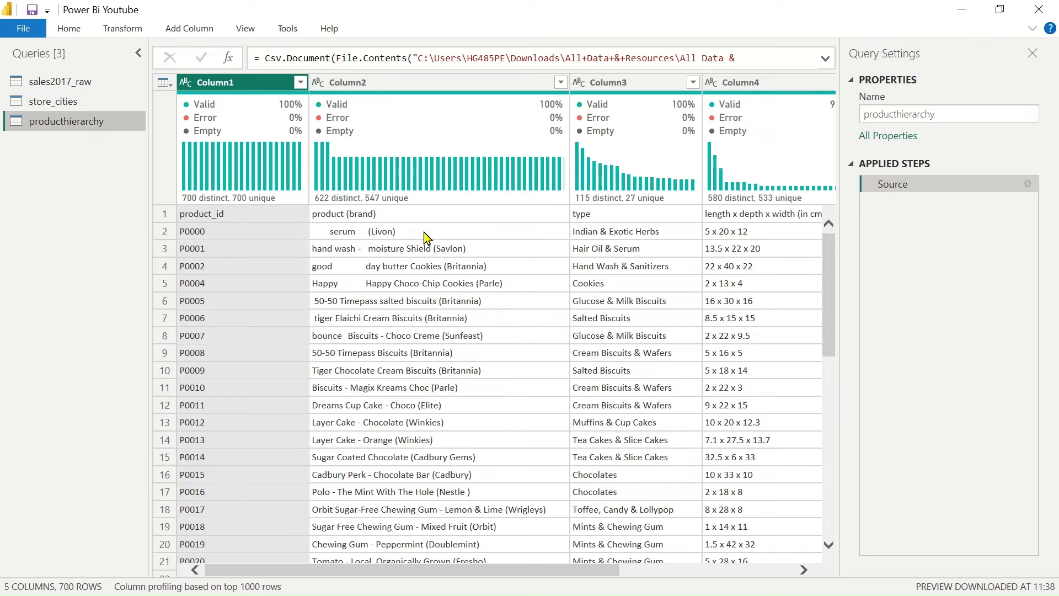
click(344, 84)
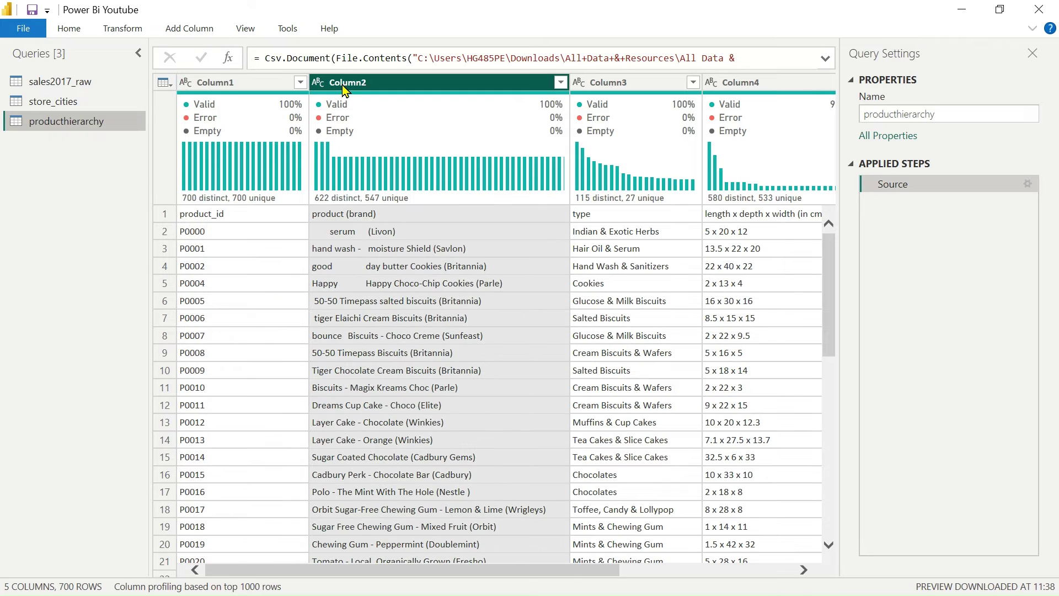
click(136, 31)
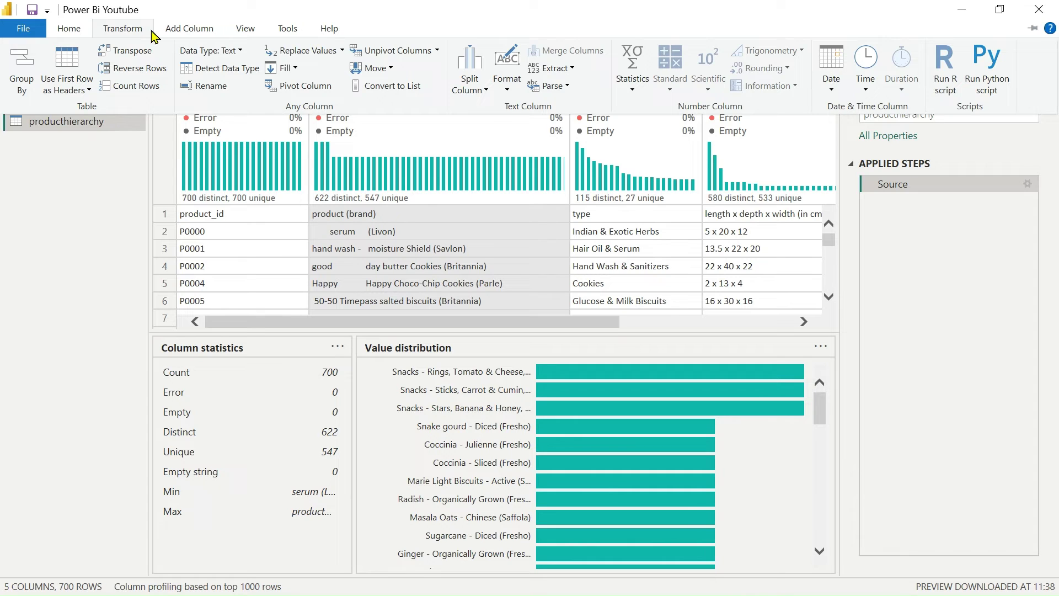
click(507, 89)
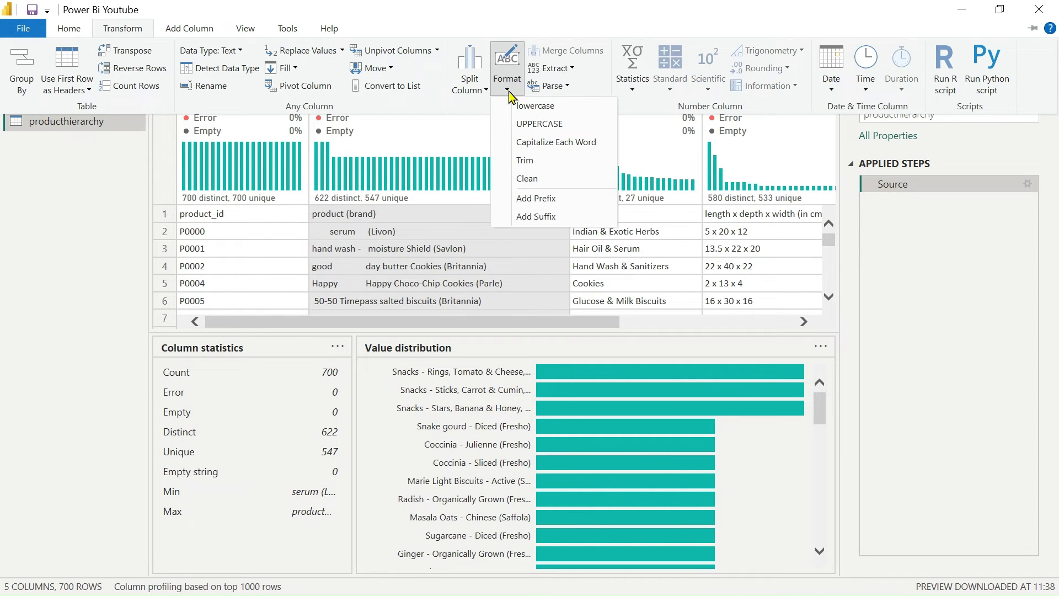
click(527, 179)
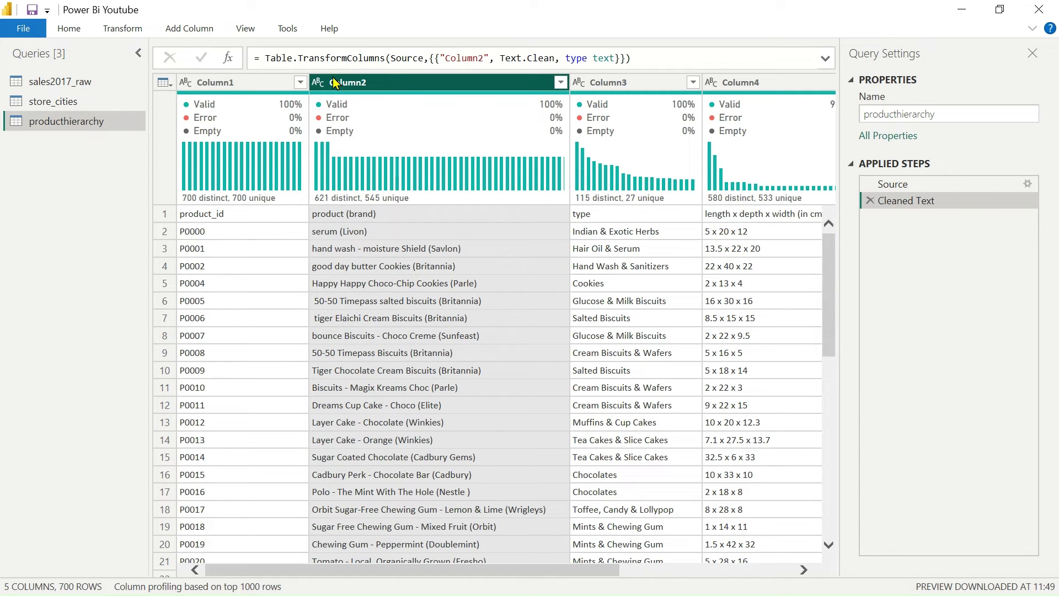
Apply the Capitalize Each Word text format to Column2 of the producthierarchy query
click(124, 29)
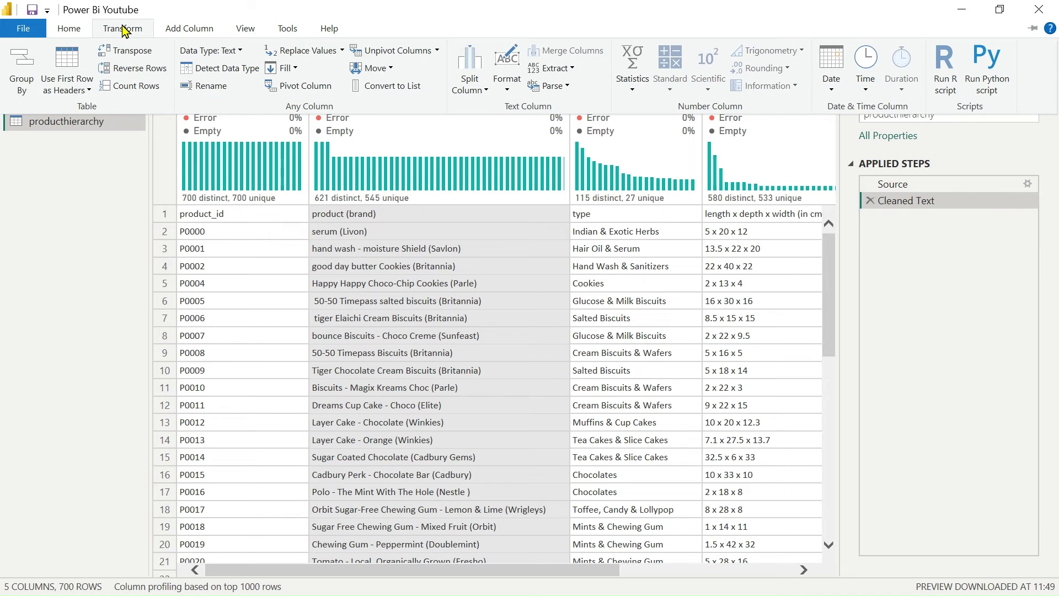
click(508, 88)
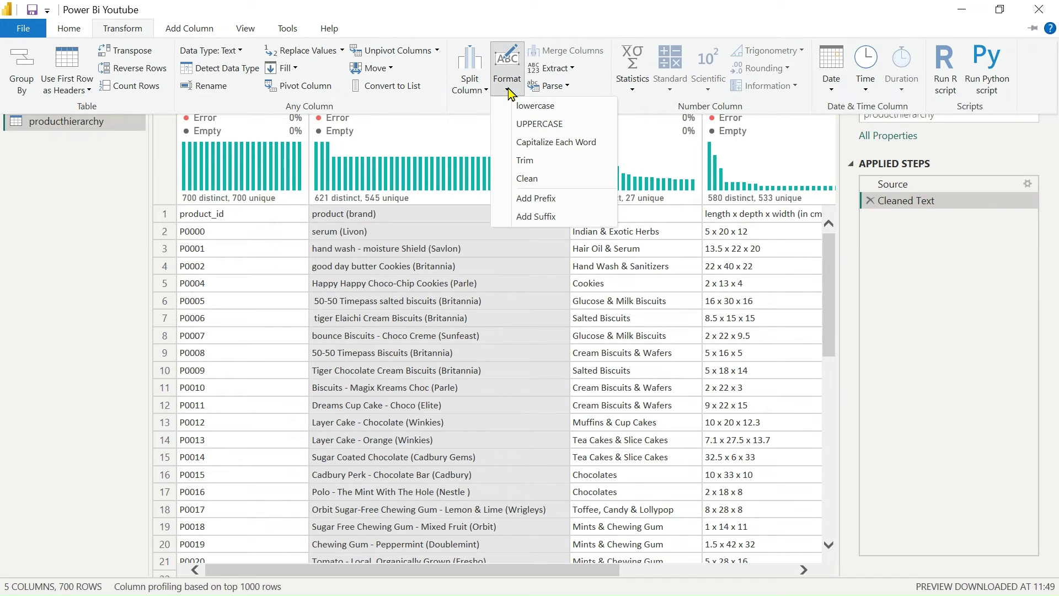
click(565, 147)
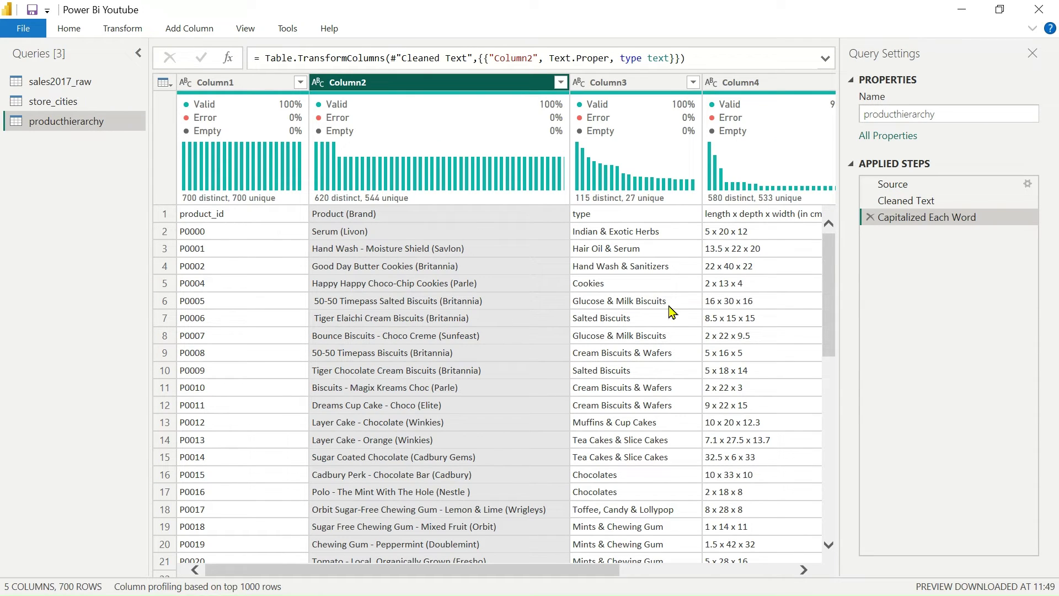
Promote the first row of the producthierarchy query to column headers
scroll(670, 311, right, 5)
scroll(670, 311, right, 1)
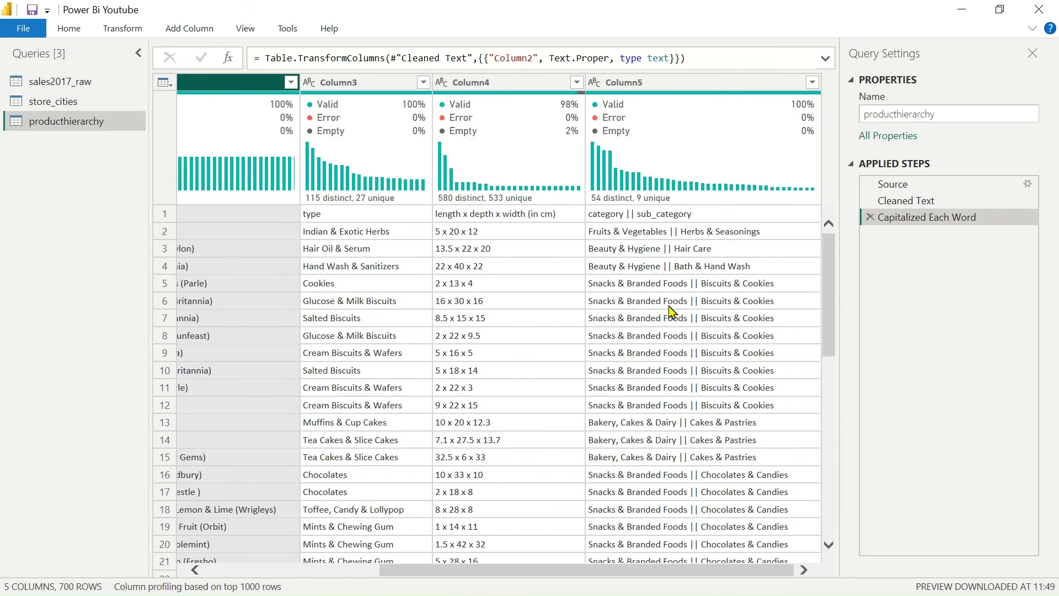
scroll(671, 310, left, 6)
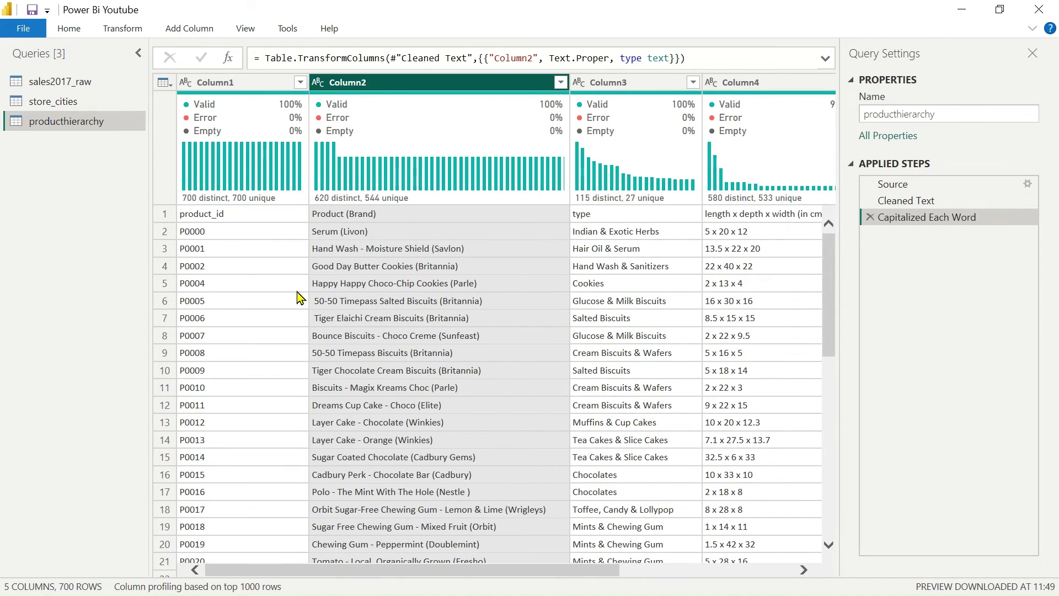
click(164, 213)
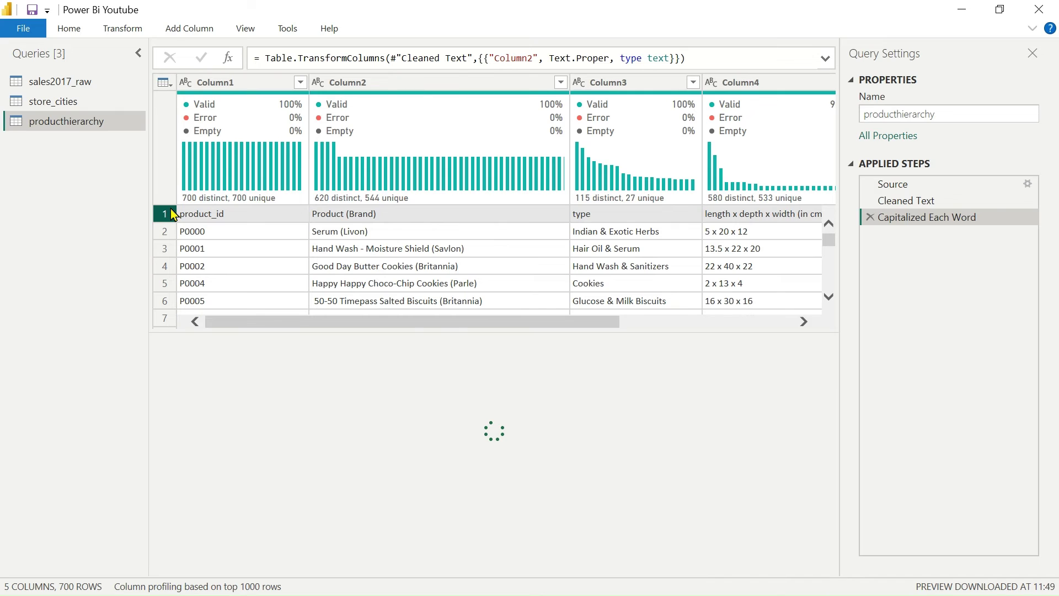
click(69, 28)
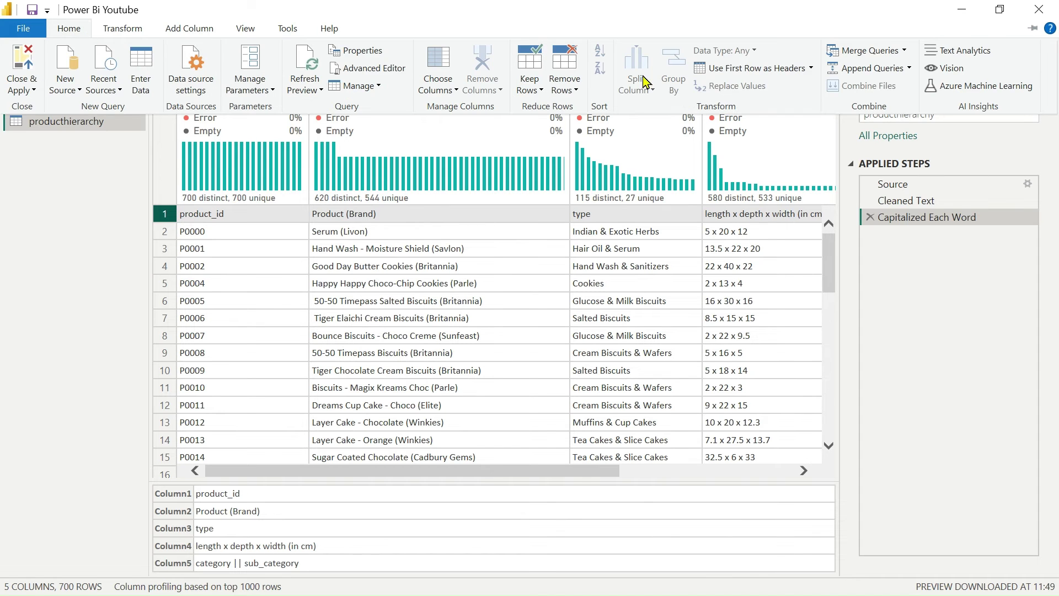
click(710, 71)
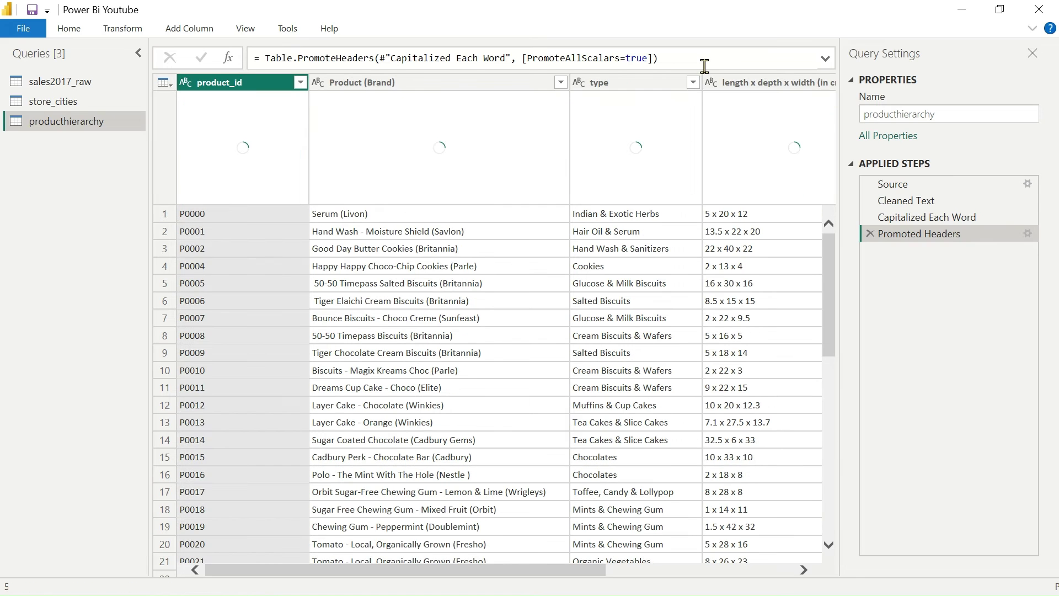
Split the length x depth x width (in cm) column at each occurrence of the custom delimiter x
scroll(639, 317, right, 5)
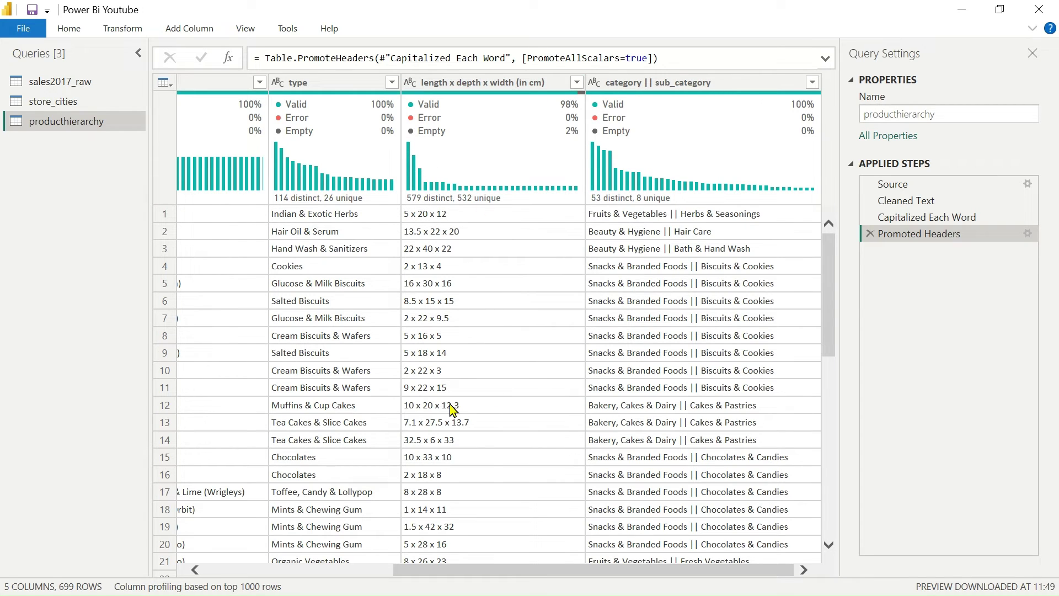
click(414, 222)
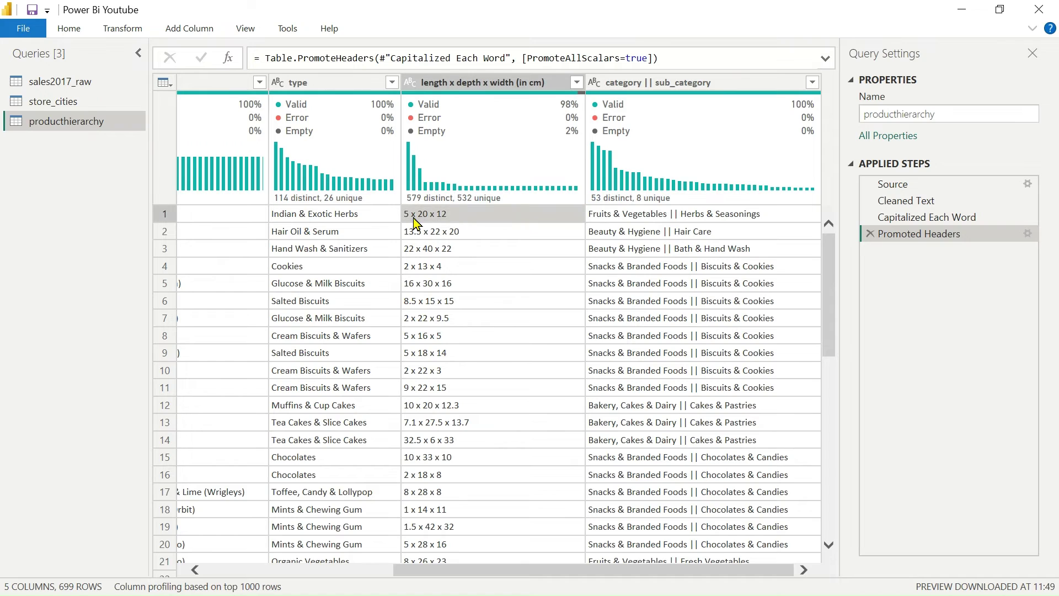
double_click(171, 495)
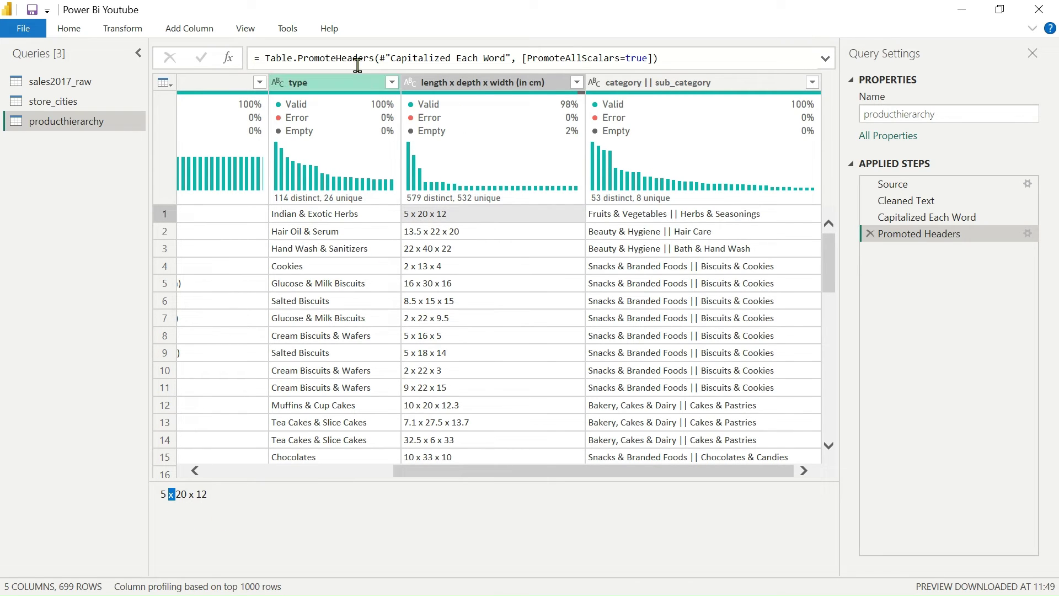
click(122, 28)
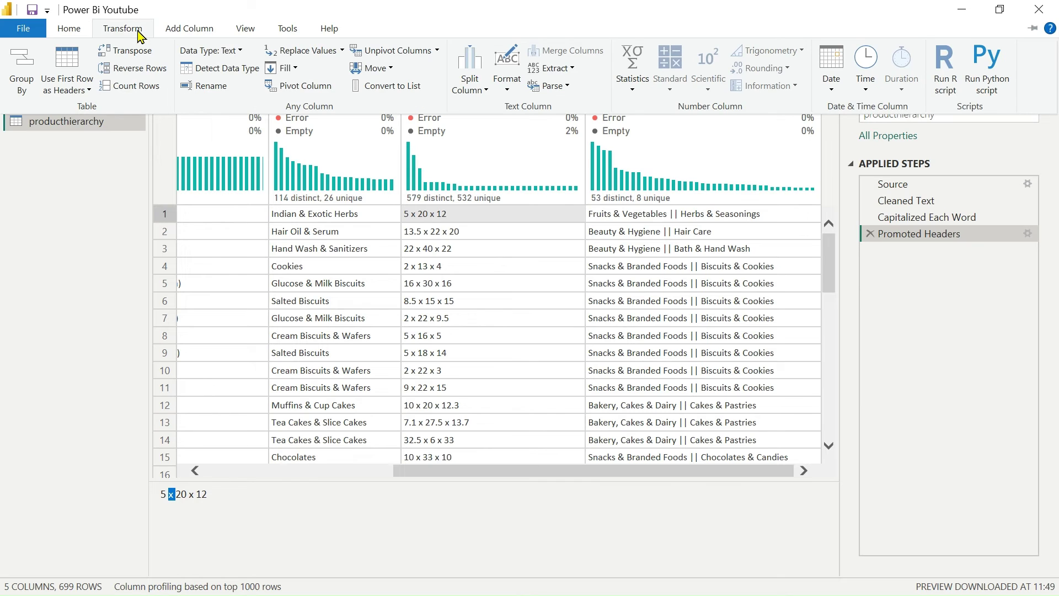
click(487, 92)
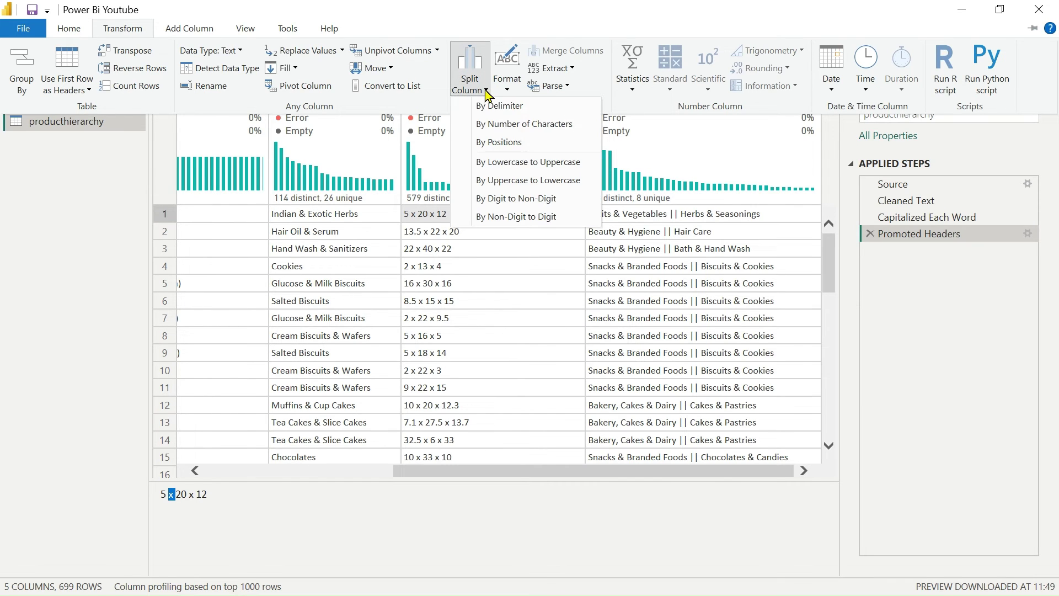
click(513, 113)
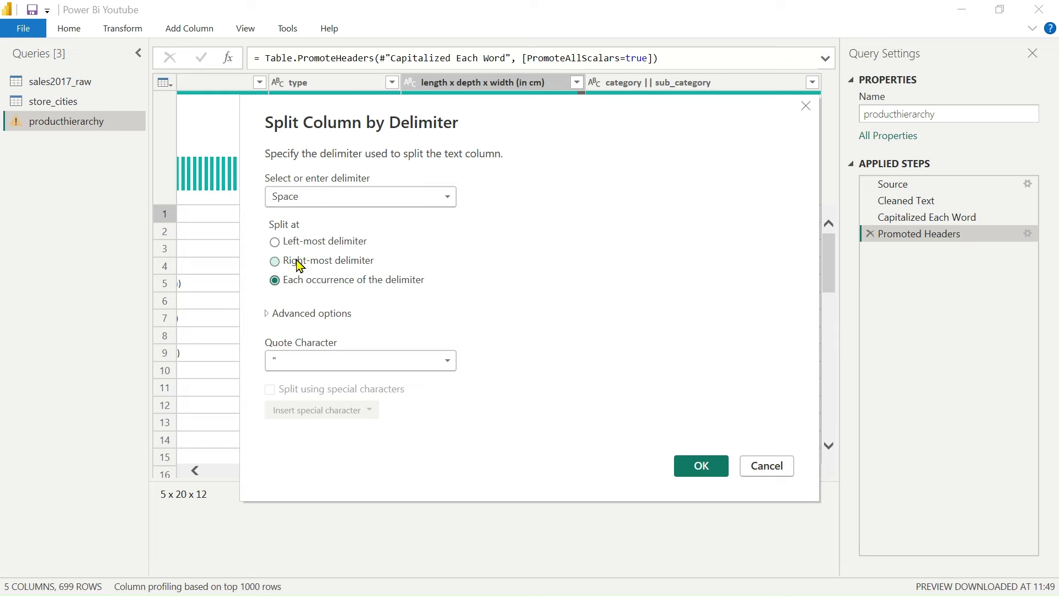
click(316, 208)
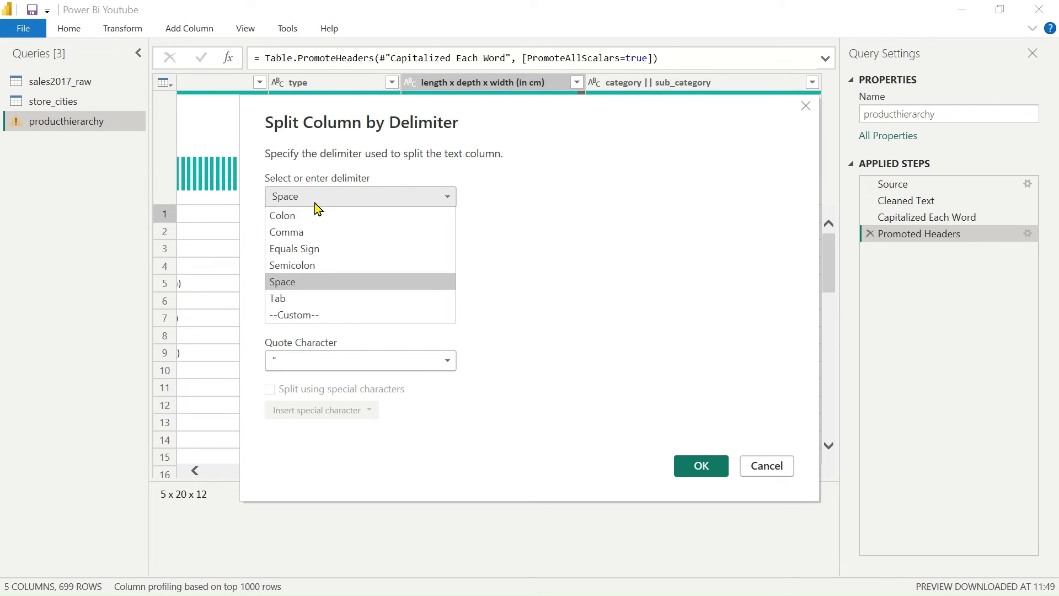
click(296, 318)
click(302, 386)
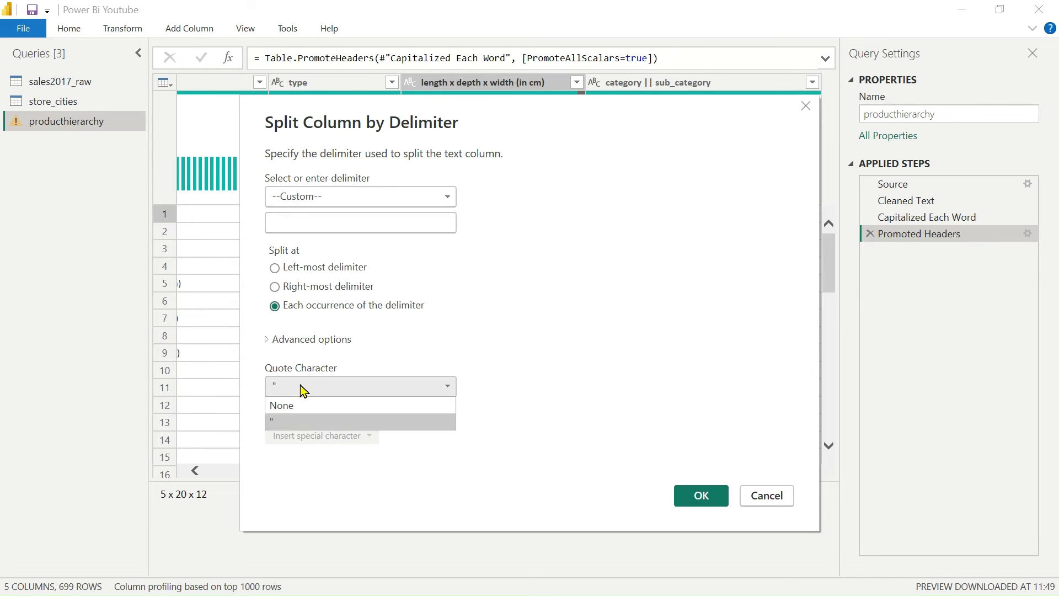
click(303, 390)
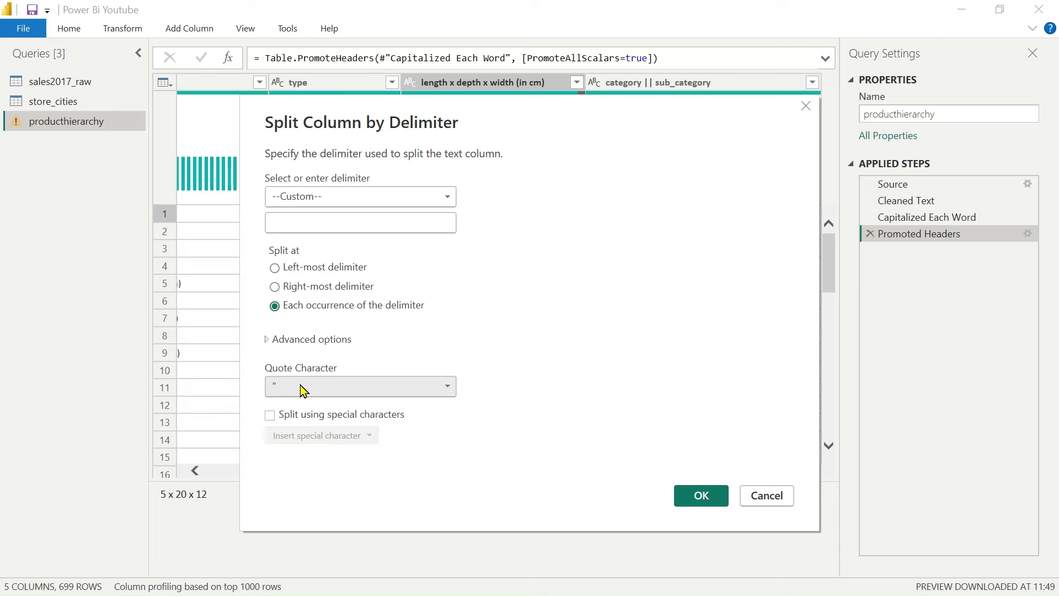
click(341, 226)
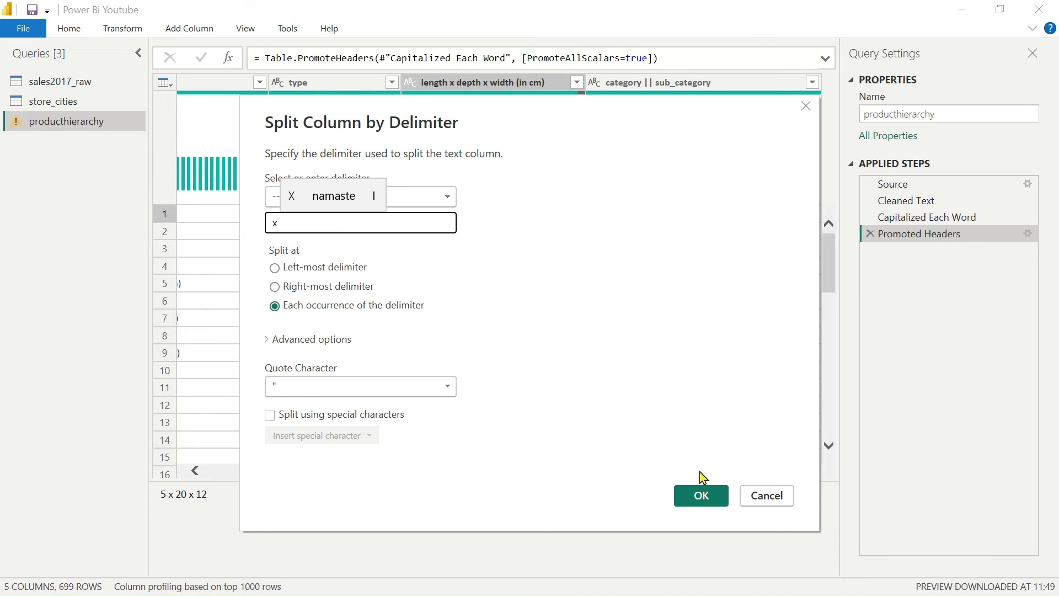
click(701, 498)
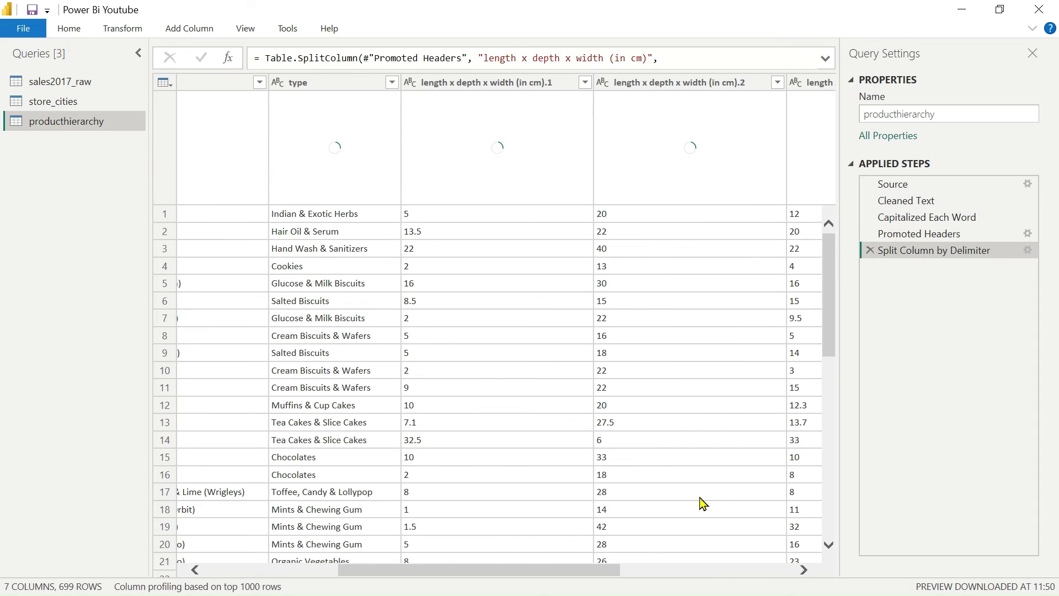
Rename the first column from the dimensions split, length x depth x width (in cm).1, as length
click(521, 82)
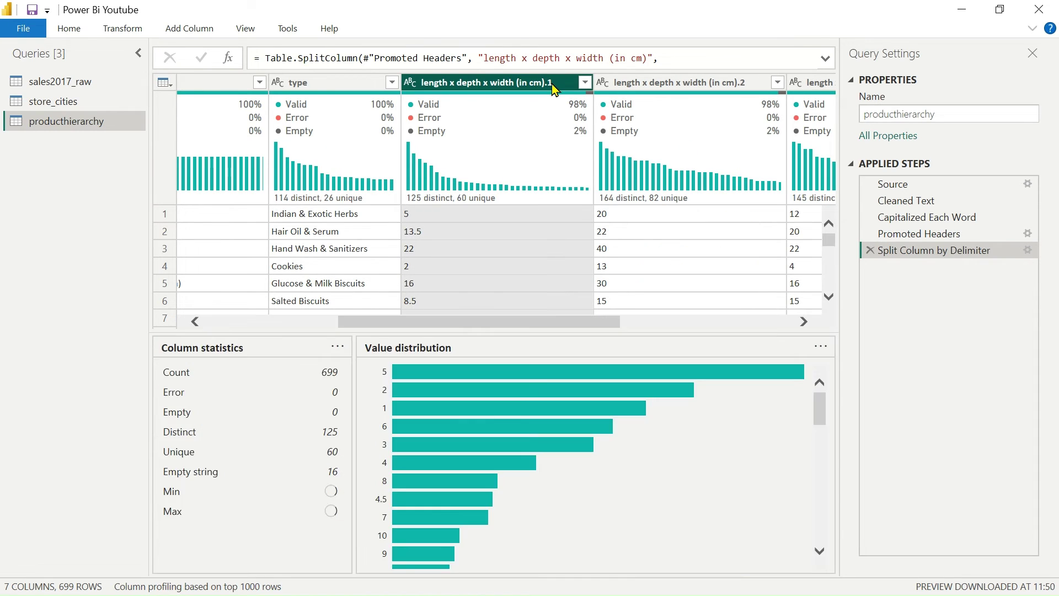
double_click(557, 82)
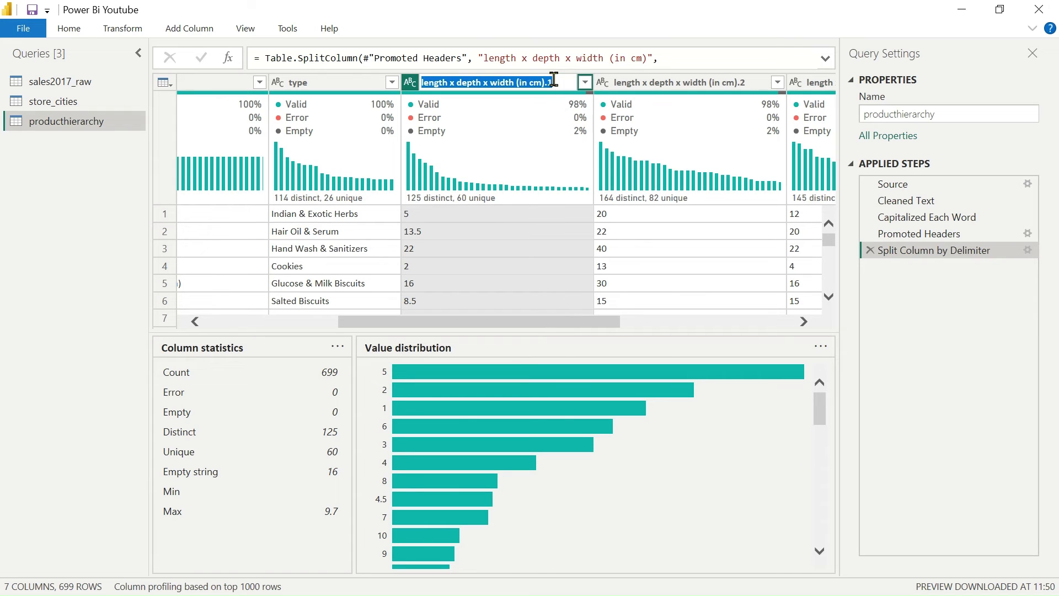
click(558, 79)
key(BackSpace)
key(BackSpace)
key(BackSpace)
key(BackSpace)
key(BackSpace)
key(BackSpace)
key(BackSpace)
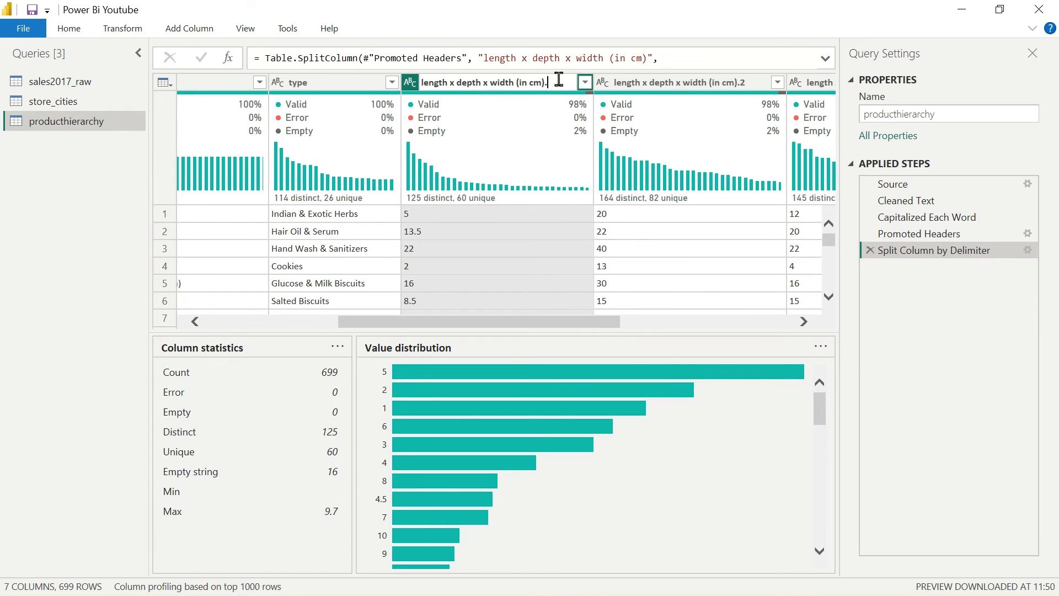
key(BackSpace)
key(BackSpace)
key(BackSpace)
key(BackSpace)
key(BackSpace)
key(BackSpace)
key(BackSpace)
key(BackSpace)
key(BackSpace)
key(BackSpace)
key(BackSpace)
key(BackSpace)
key(BackSpace)
key(BackSpace)
key(BackSpace)
key(BackSpace)
key(BackSpace)
key(BackSpace)
key(BackSpace)
key(Return)
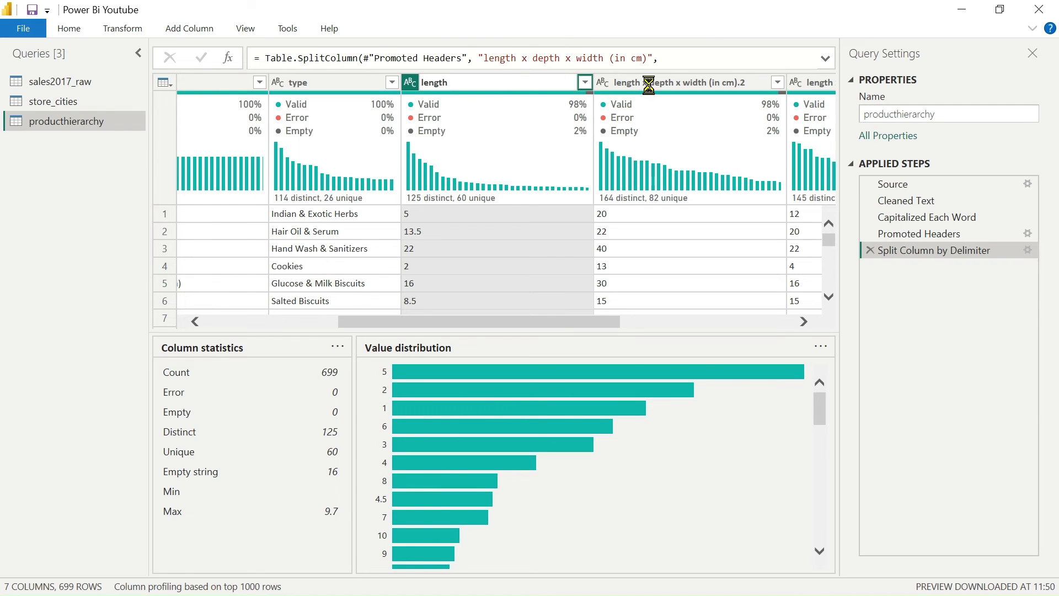
Rename the second column from the dimensions split, length x depth x width (in cm).2, as depth
click(656, 88)
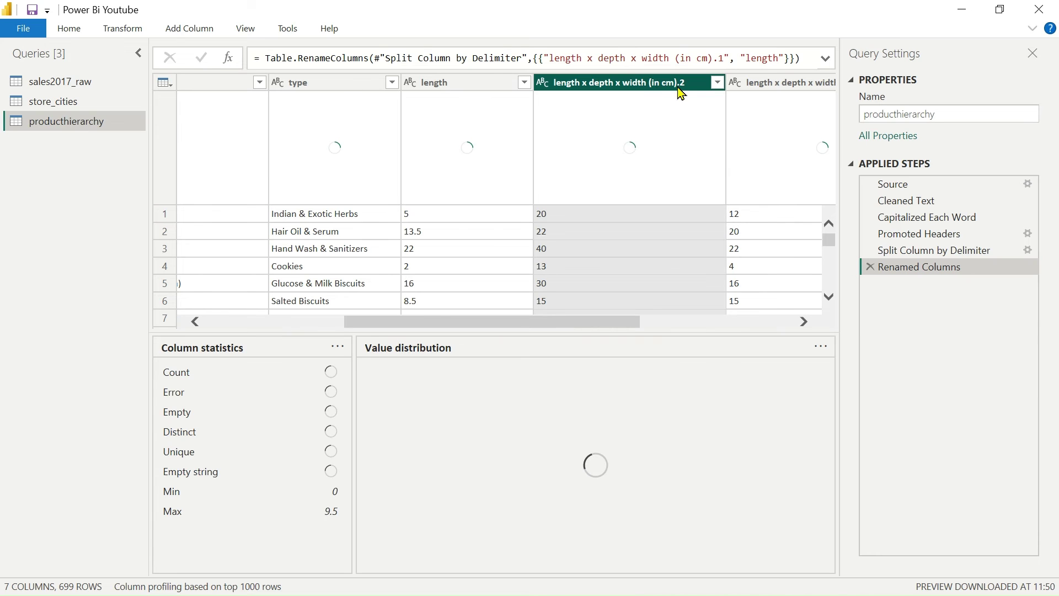
double_click(678, 87)
click(692, 82)
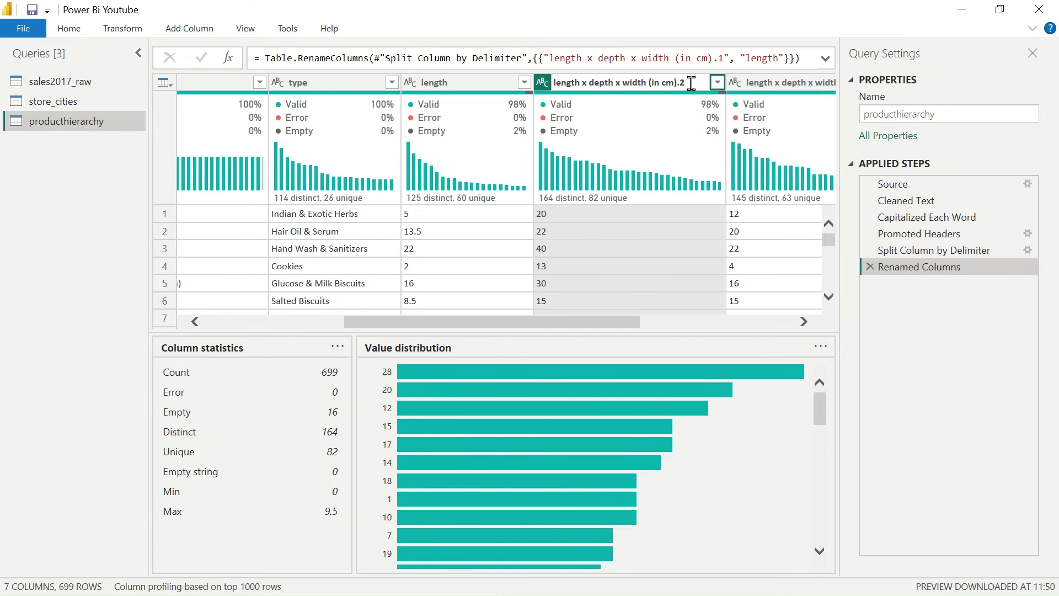
key(BackSpace)
key(BackSpace)
key(BackSpace)
key(BackSpace)
key(BackSpace)
key(BackSpace)
key(BackSpace)
key(BackSpace)
key(BackSpace)
key(BackSpace)
key(BackSpace)
key(BackSpace)
key(BackSpace)
key(BackSpace)
key(BackSpace)
key(BackSpace)
key(BackSpace)
key(BackSpace)
key(Left)
key(BackSpace)
key(BackSpace)
key(BackSpace)
key(BackSpace)
key(BackSpace)
key(BackSpace)
key(BackSpace)
key(BackSpace)
key(BackSpace)
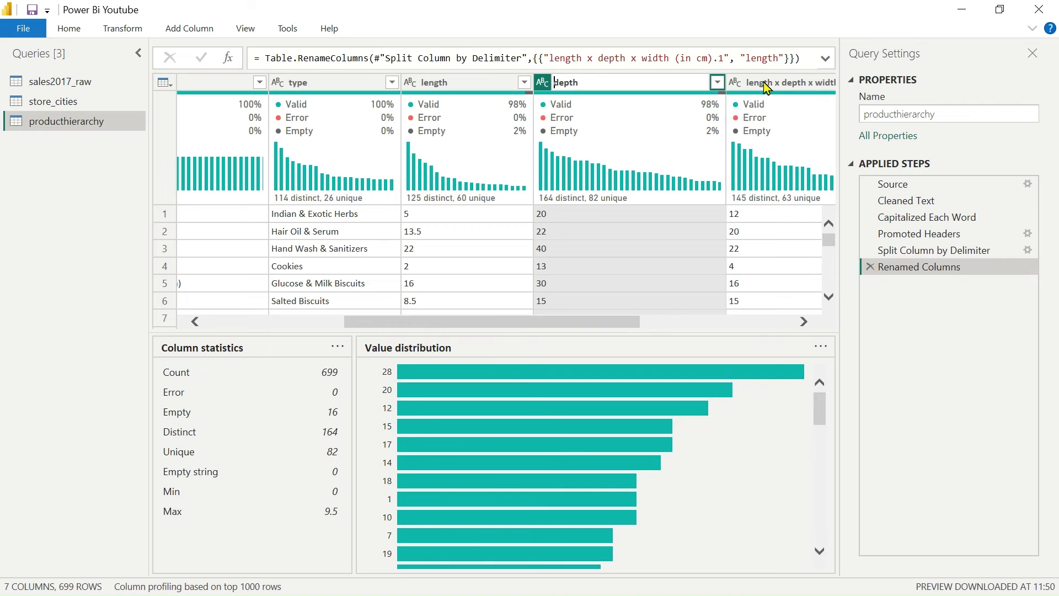
key(Escape)
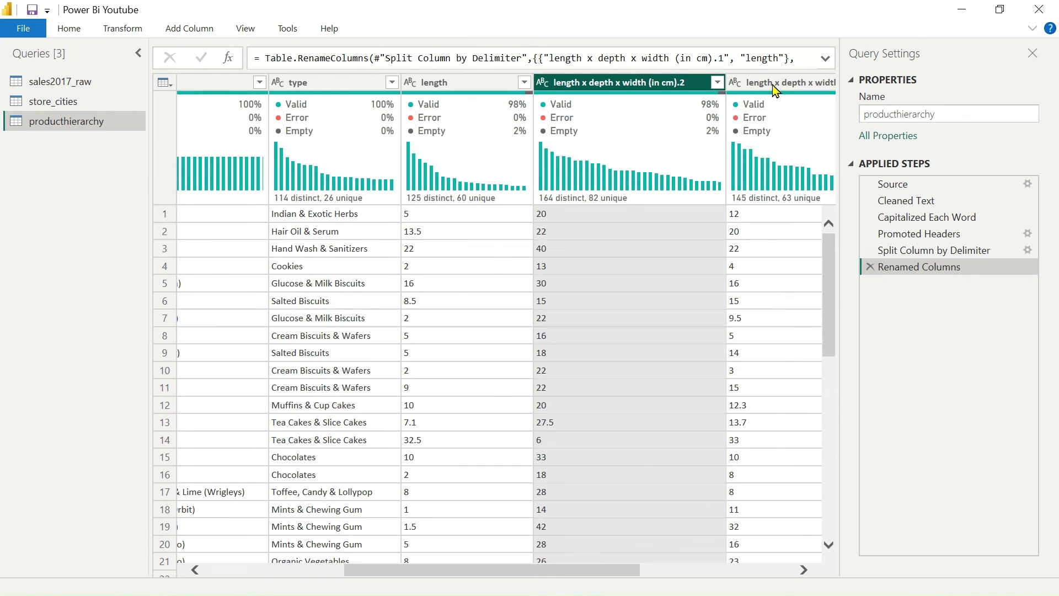
Rename the third column from the dimensions split, length x depth x width (in cm).3, as width
click(775, 89)
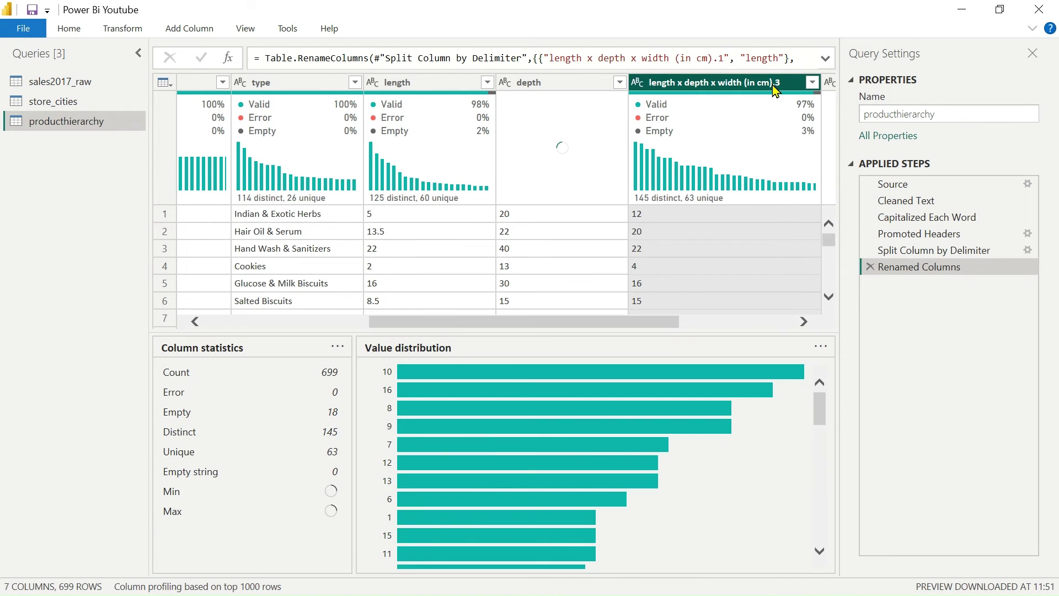
double_click(789, 88)
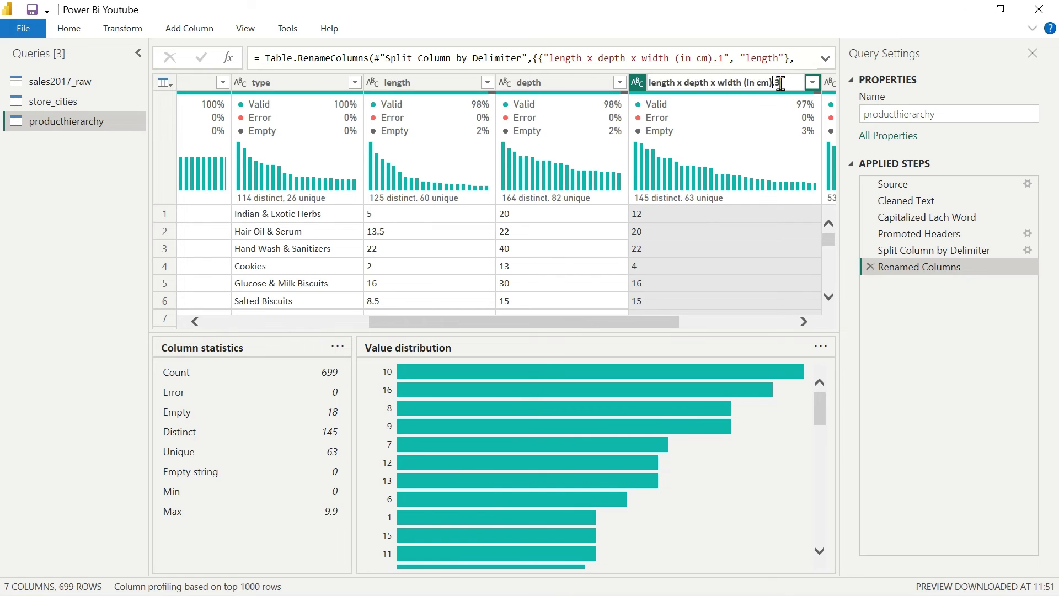
click(787, 83)
key(BackSpace)
key(BackSpace)
key(BackSpace)
key(BackSpace)
key(BackSpace)
key(BackSpace)
key(BackSpace)
key(BackSpace)
key(BackSpace)
key(BackSpace)
key(Left)
key(Left)
key(Left)
key(Left)
key(Left)
key(BackSpace)
key(BackSpace)
key(BackSpace)
key(BackSpace)
key(BackSpace)
key(BackSpace)
key(BackSpace)
key(BackSpace)
key(BackSpace)
key(BackSpace)
key(BackSpace)
key(BackSpace)
key(BackSpace)
key(BackSpace)
key(BackSpace)
key(BackSpace)
key(BackSpace)
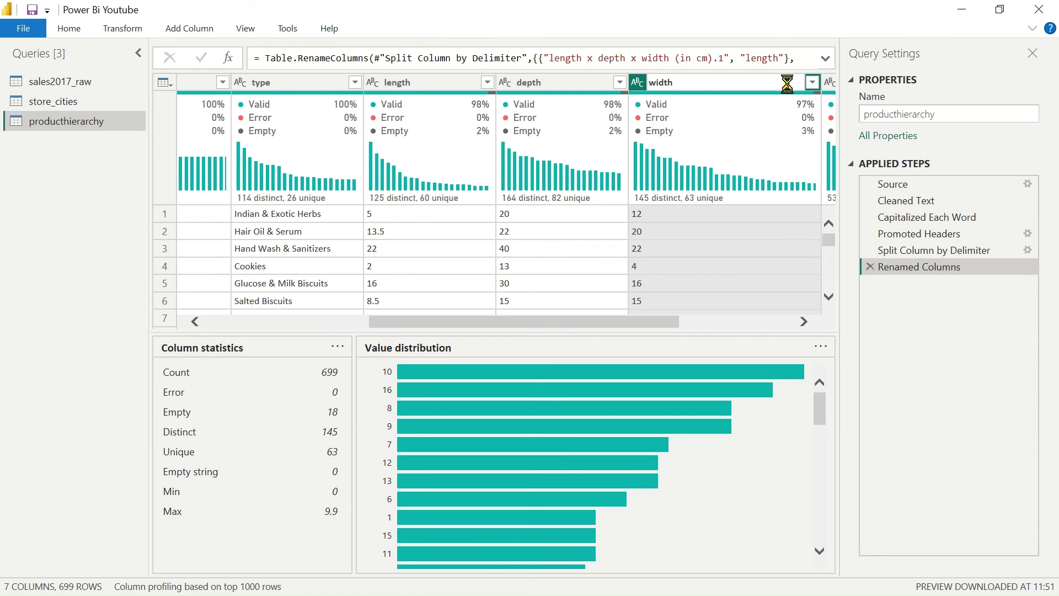
Detect the data types of all columns in the producthierarchy query
key(Return)
click(774, 343)
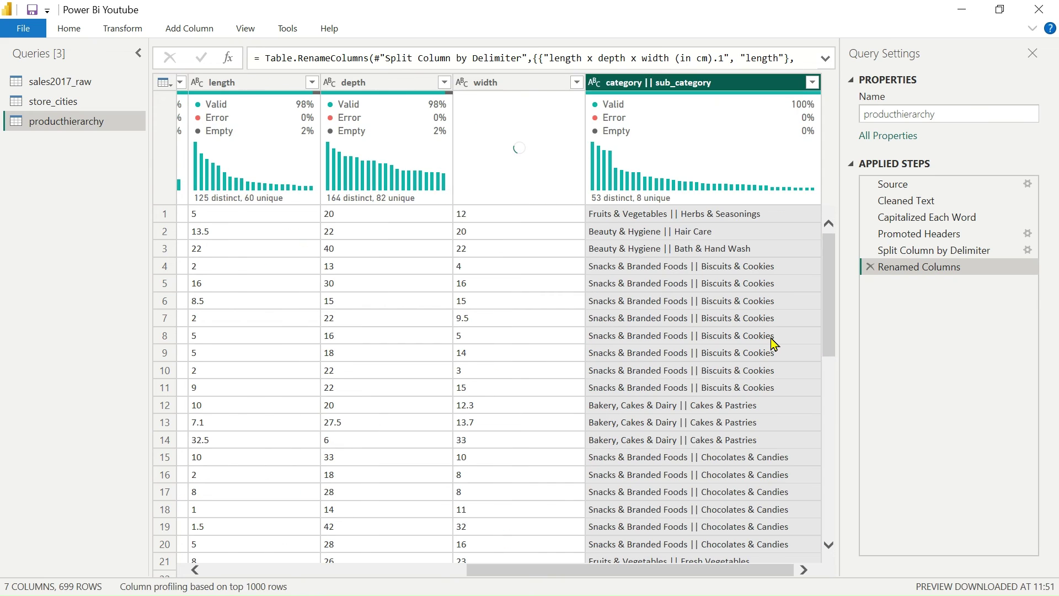
scroll(773, 343, left, 5)
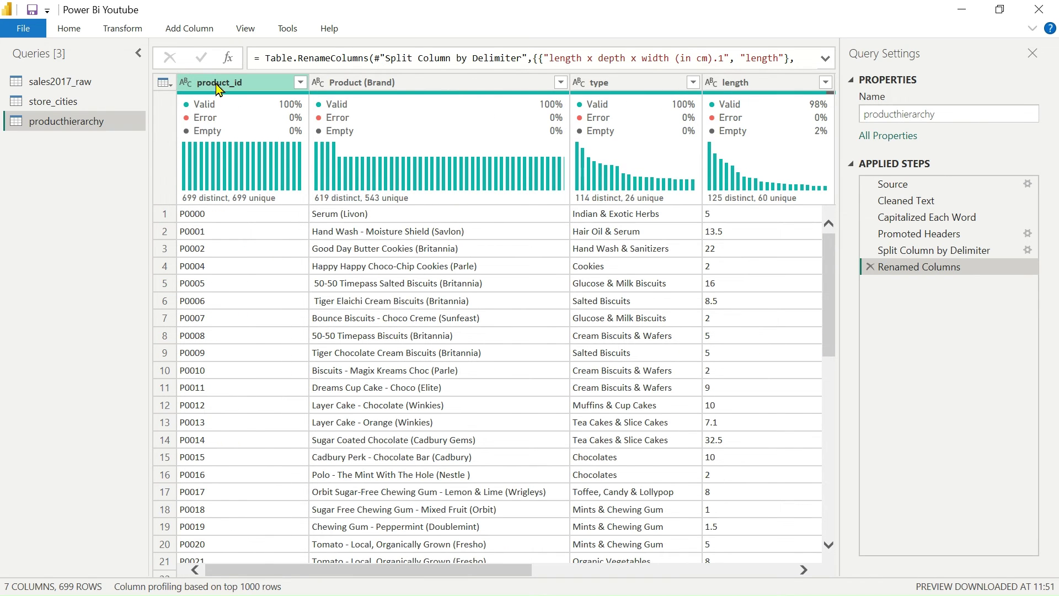
scroll(702, 278, right, 5)
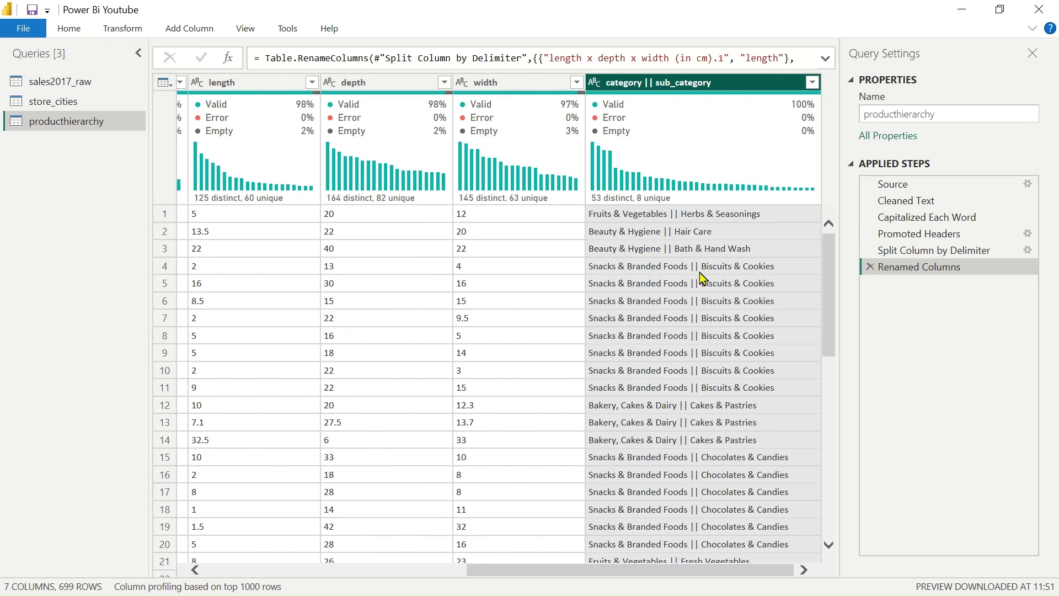
scroll(396, 298, left, 5)
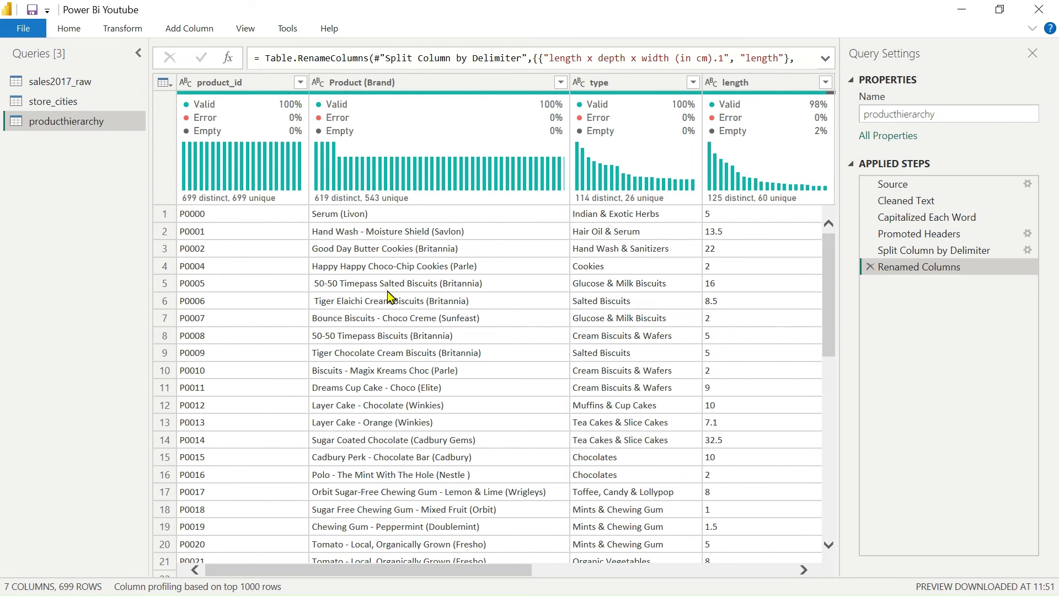
click(391, 290)
click(243, 84)
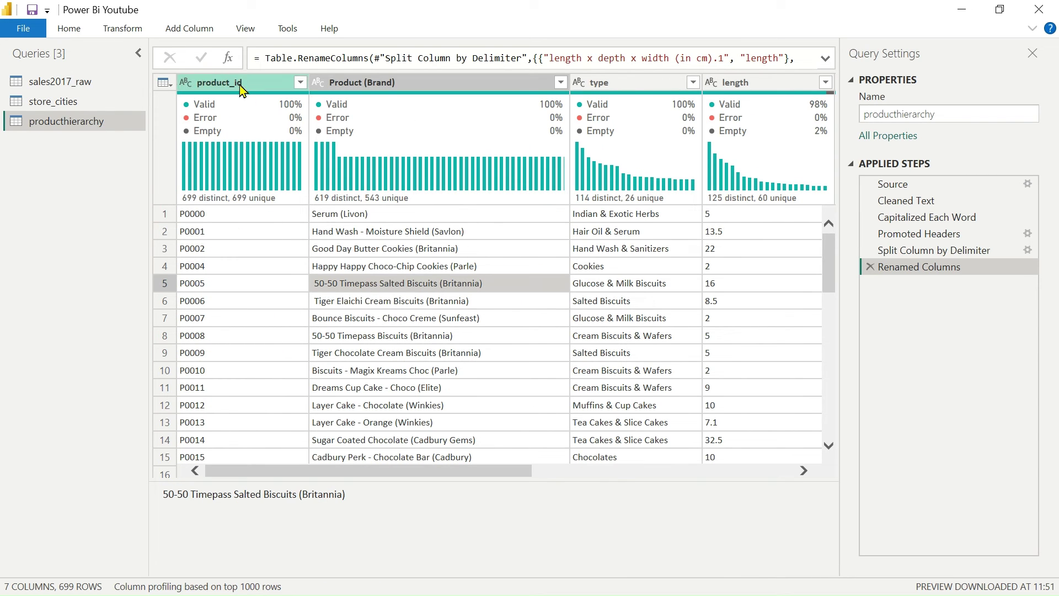
key(ctrl+a)
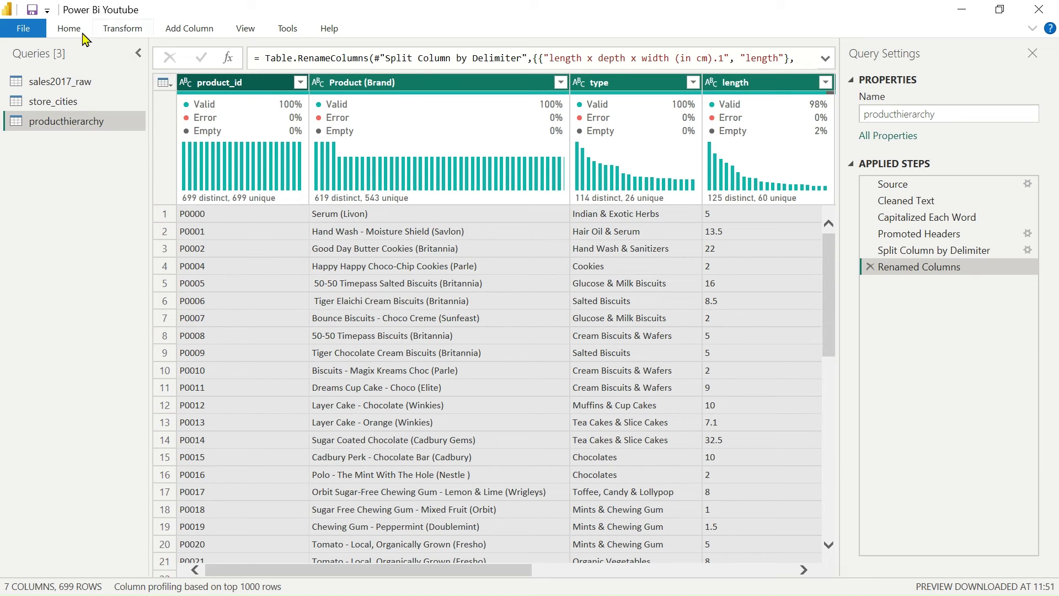
click(115, 31)
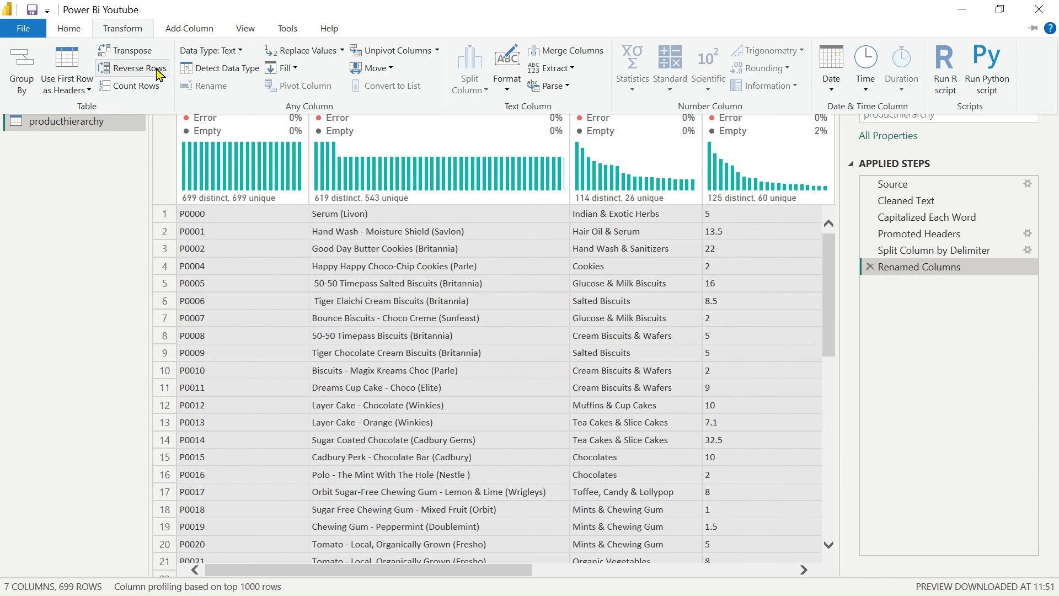
click(212, 69)
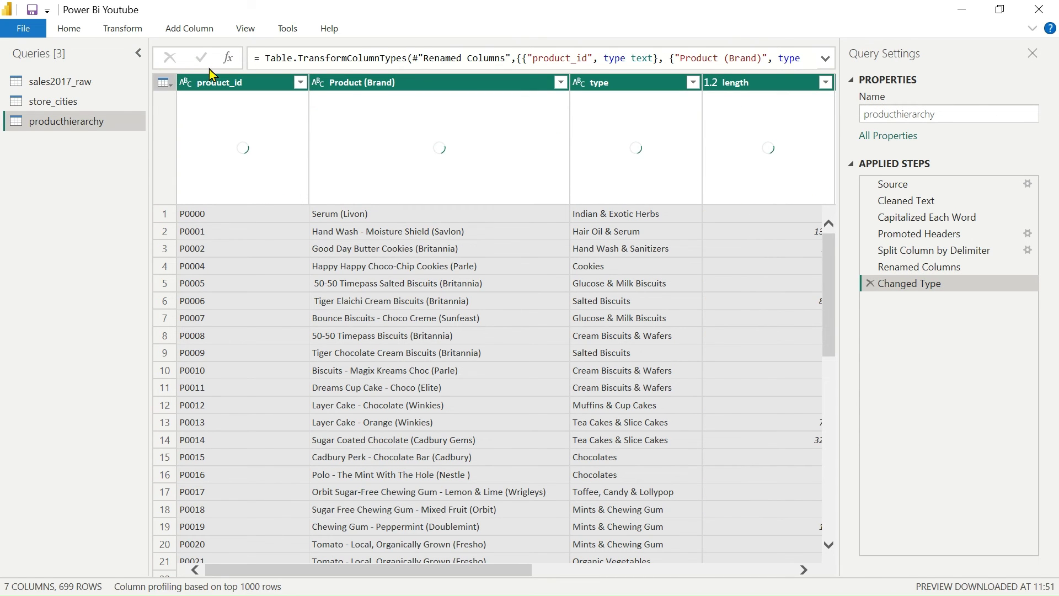
scroll(591, 359, right, 10)
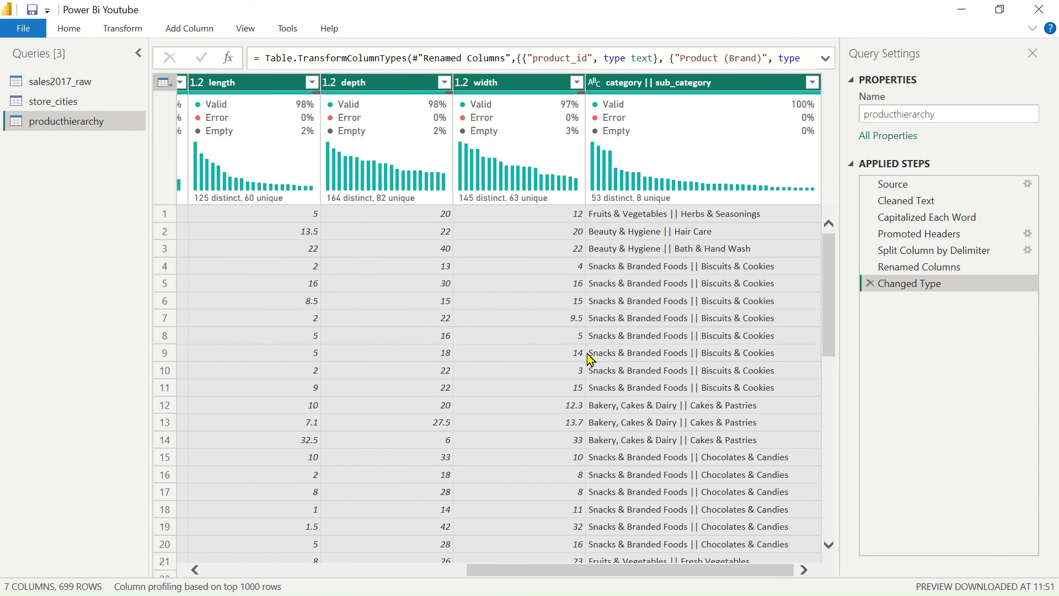
Split the category || sub_category column at each occurrence of the custom delimiter ||, with a space on both sides of it
click(595, 83)
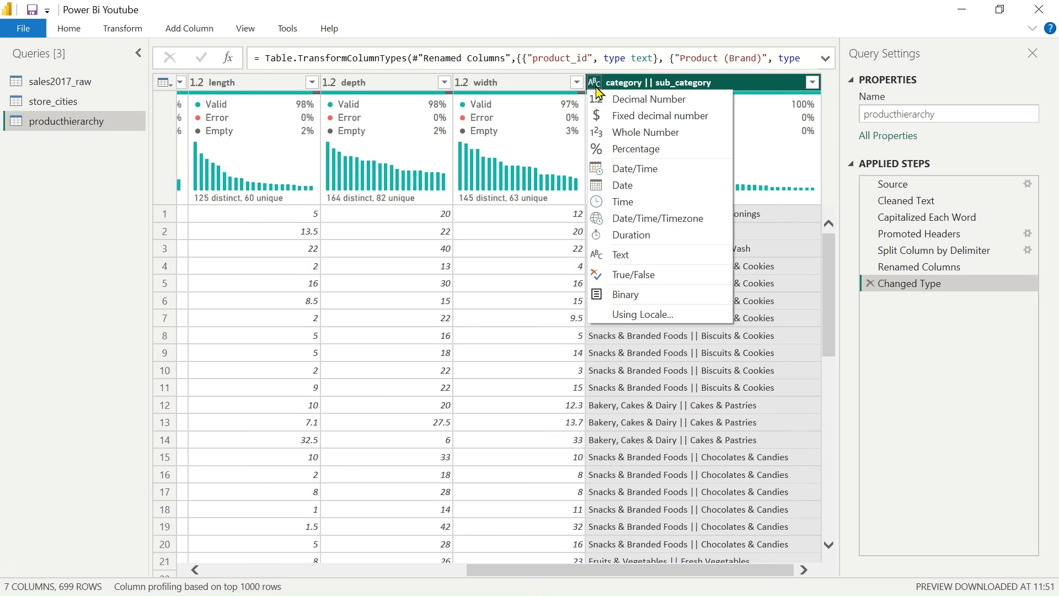
click(739, 88)
click(709, 250)
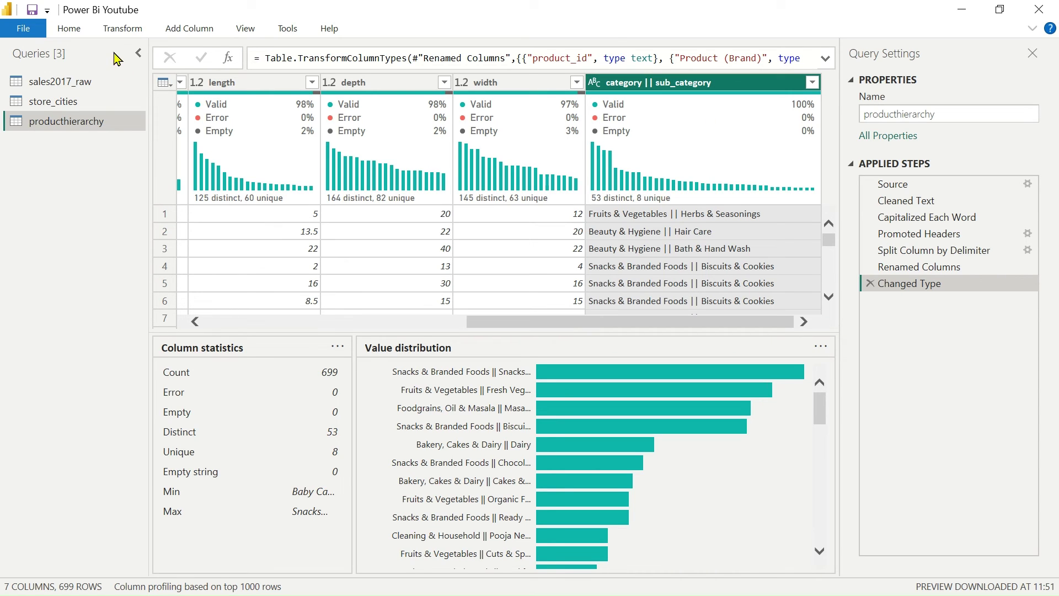
click(130, 32)
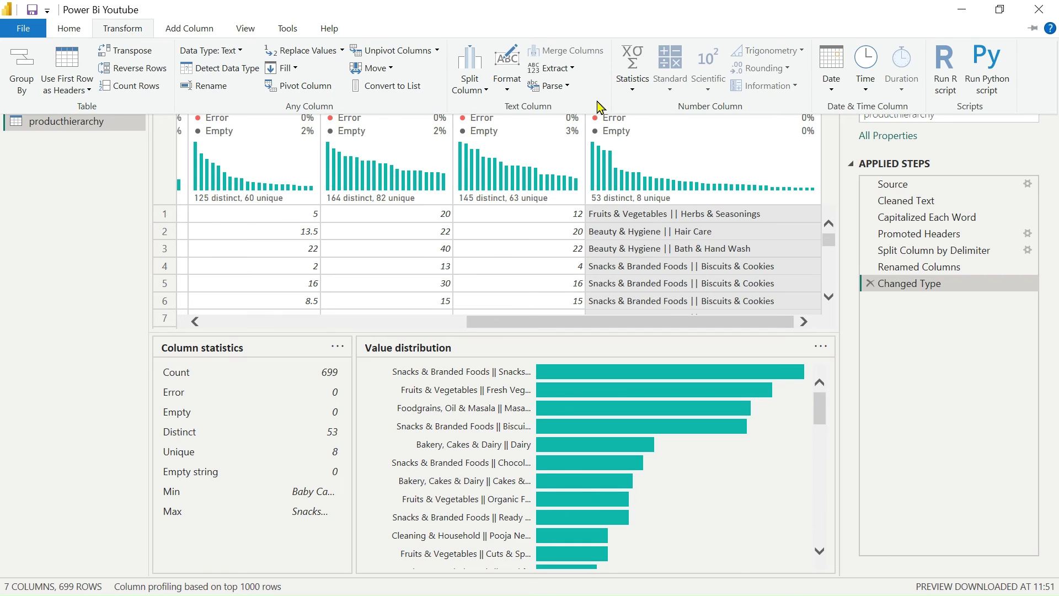
click(485, 98)
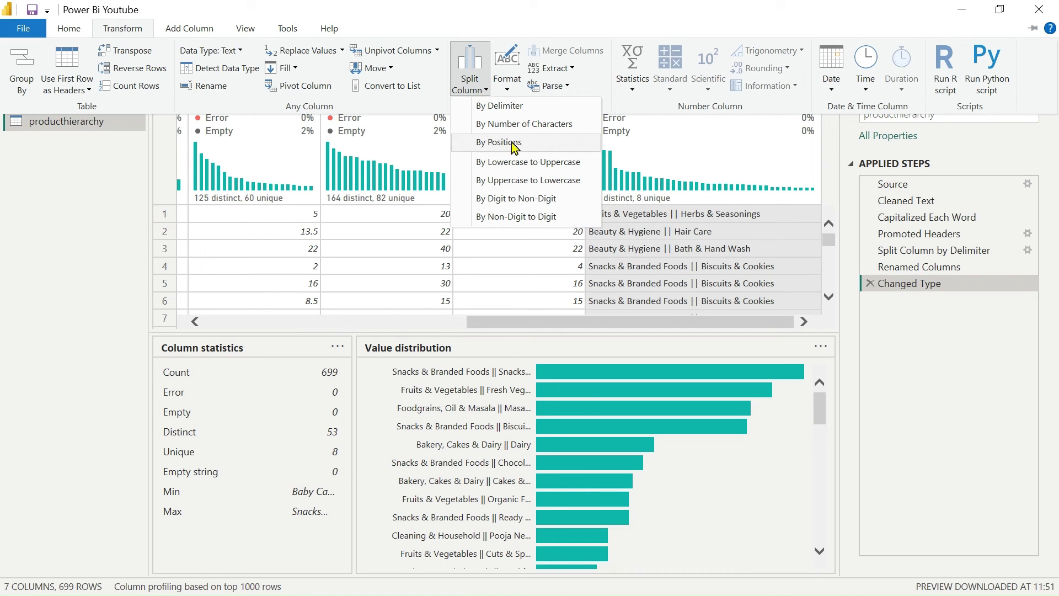
click(531, 110)
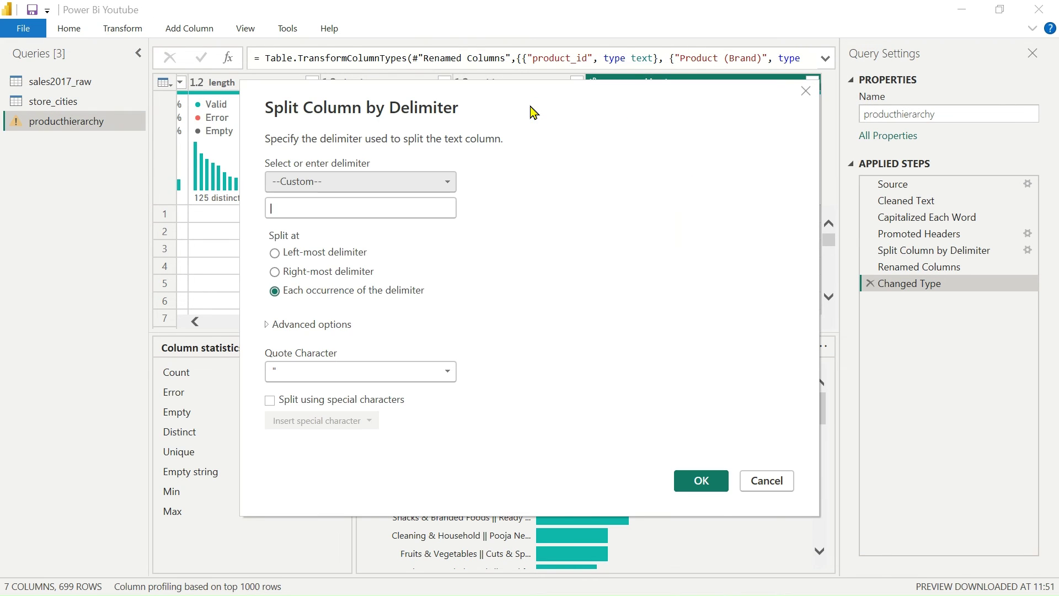
click(386, 210)
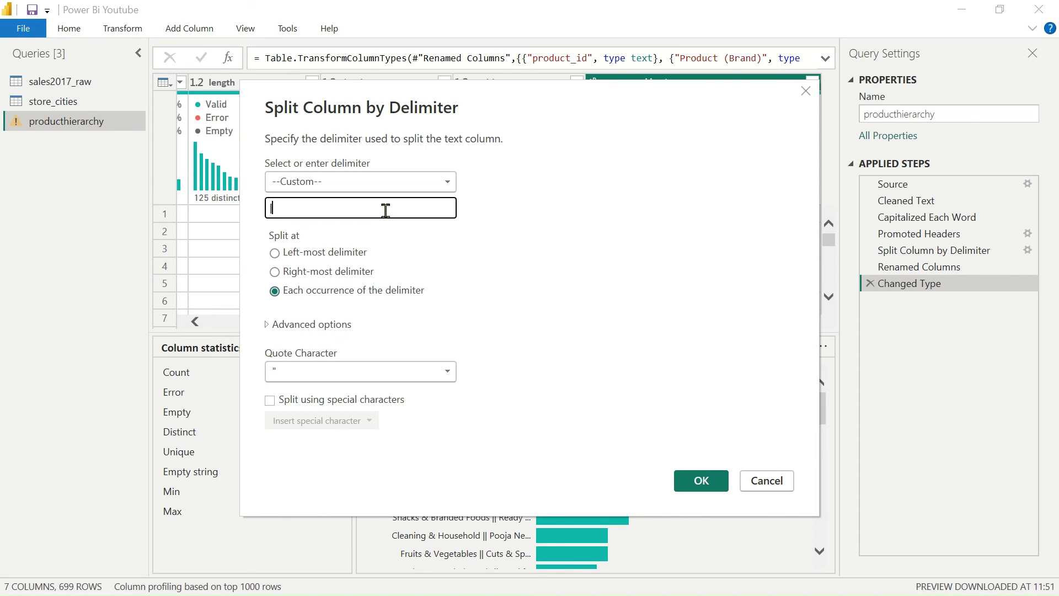
text(||)
click(701, 481)
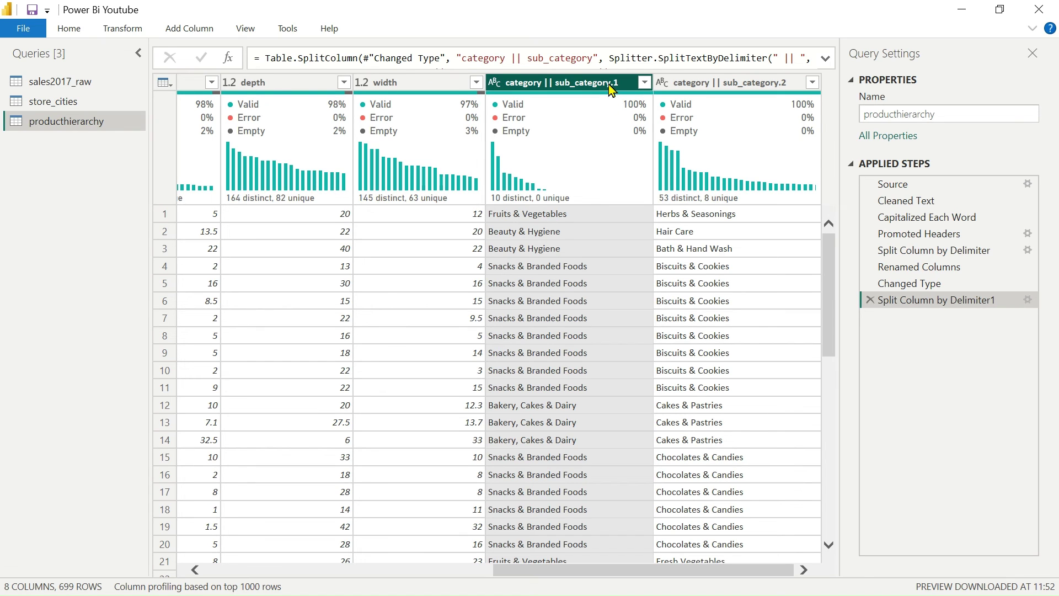
Rename the first column from the category split, category || sub_category.1, as category
click(625, 88)
double_click(625, 87)
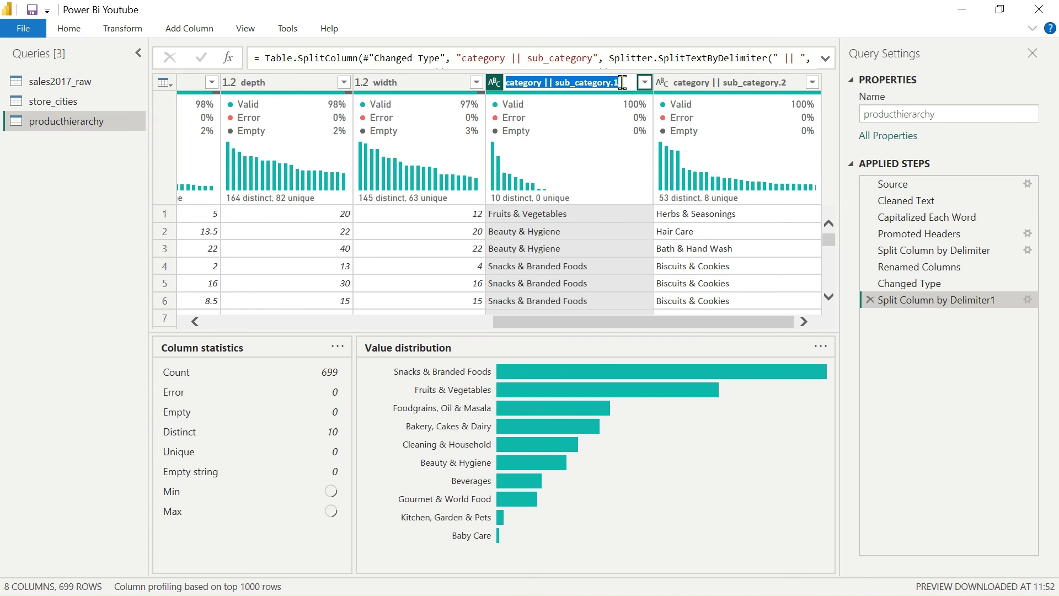
click(622, 78)
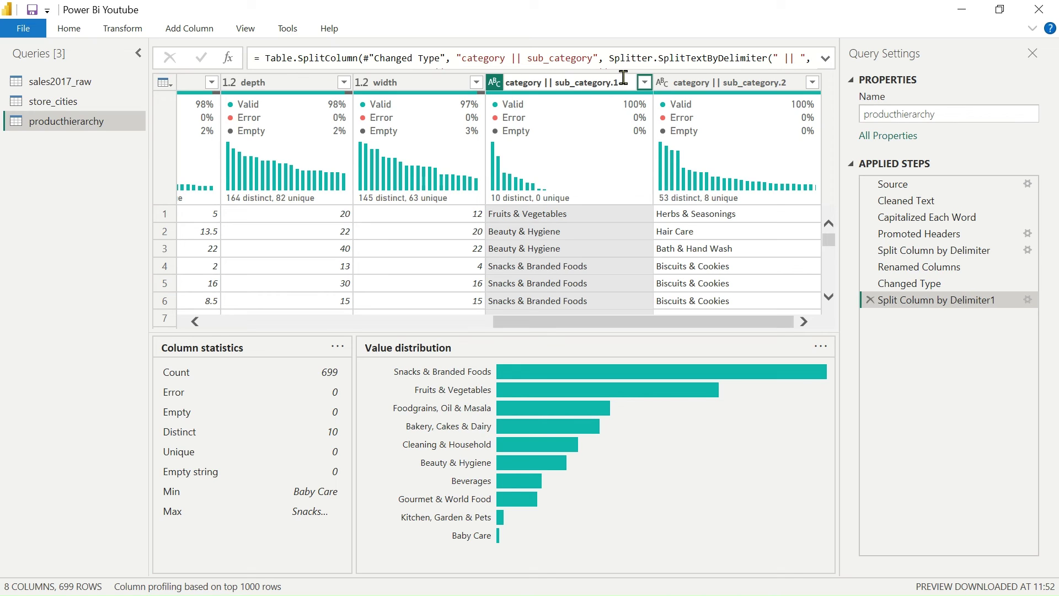
key(BackSpace)
key(BackSpace)
key(BackSpace)
key(BackSpace)
key(BackSpace)
key(BackSpace)
key(BackSpace)
key(BackSpace)
key(BackSpace)
key(BackSpace)
key(BackSpace)
key(BackSpace)
key(BackSpace)
key(BackSpace)
key(BackSpace)
key(BackSpace)
key(BackSpace)
key(BackSpace)
key(Return)
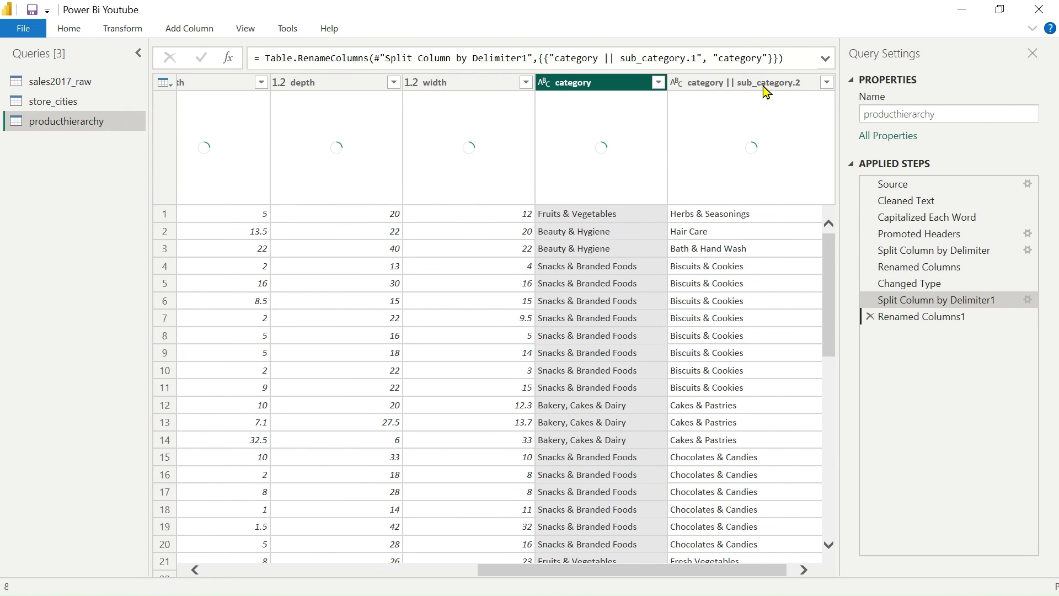
Rename the second column from the category split, category || sub_category.2, as sub_category
click(765, 88)
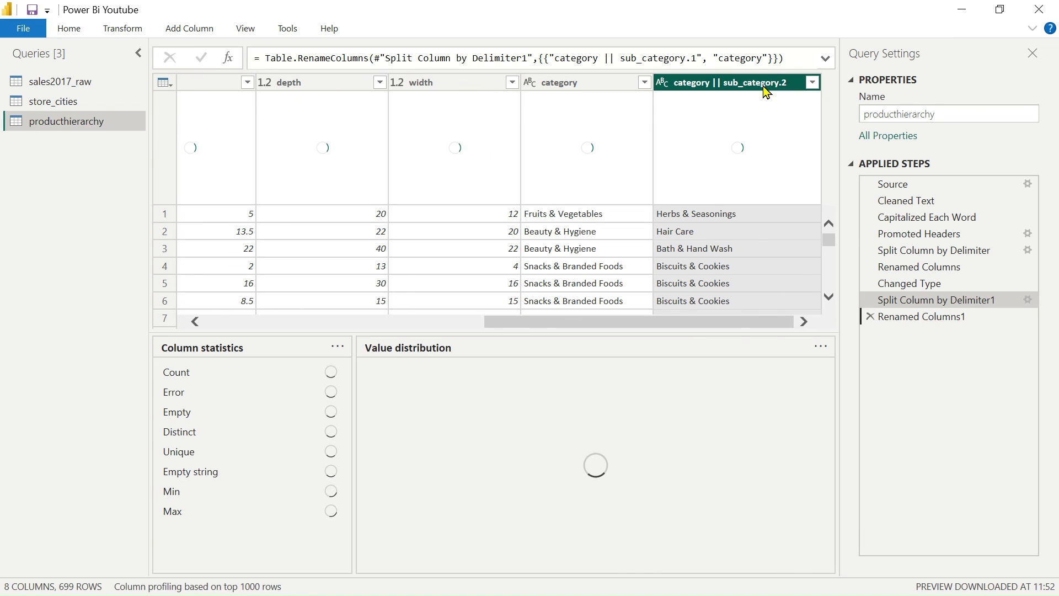
double_click(763, 84)
key(End)
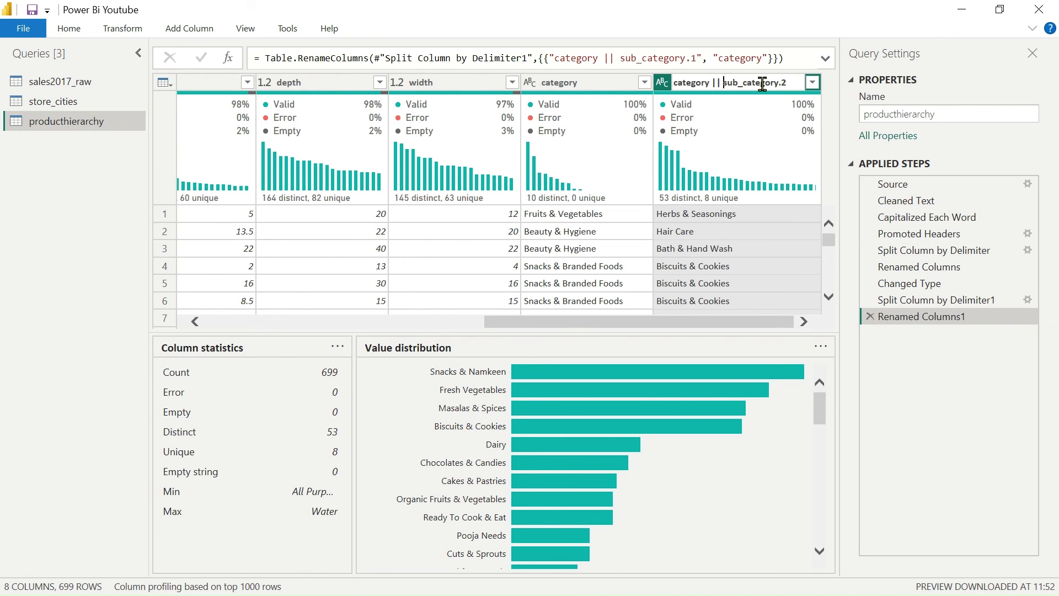
key(Left)
key(Left)
key(Left)
key(Left)
key(Left)
key(Left)
key(Left)
key(Left)
key(Left)
key(Left)
key(Left)
key(Left)
key(Left)
key(Left)
key(BackSpace)
key(BackSpace)
key(BackSpace)
key(BackSpace)
key(BackSpace)
key(BackSpace)
key(BackSpace)
key(BackSpace)
key(BackSpace)
key(BackSpace)
key(BackSpace)
key(BackSpace)
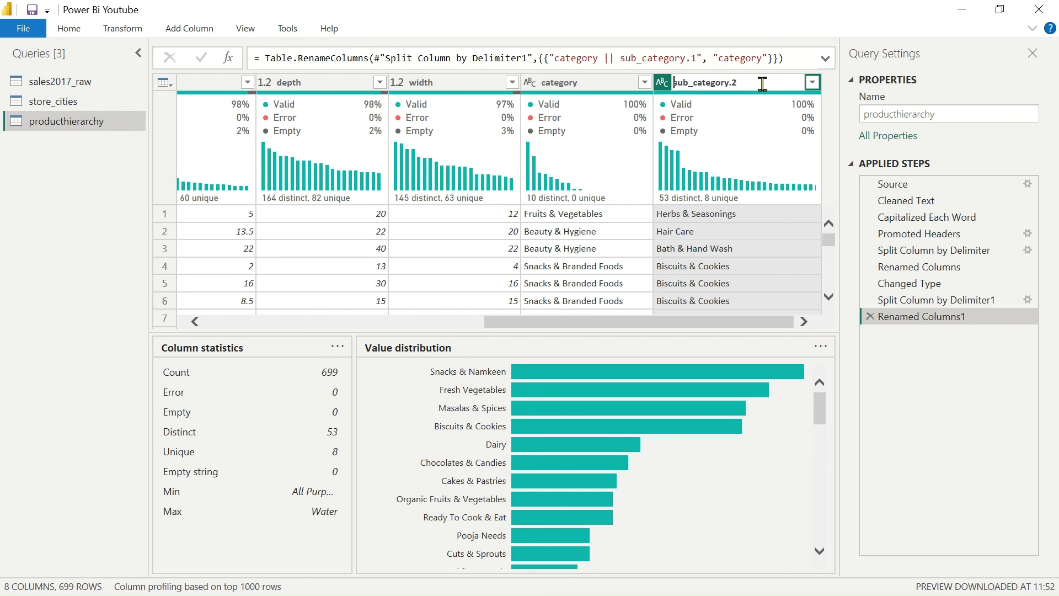
key(BackSpace)
key(BackSpace)
key(Return)
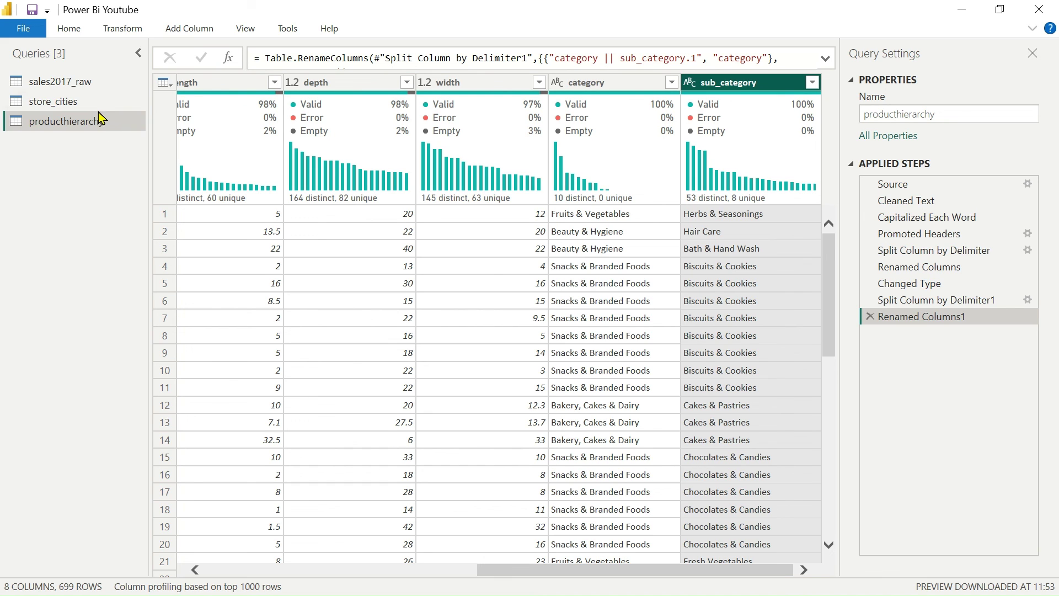
scroll(286, 270, left, 10)
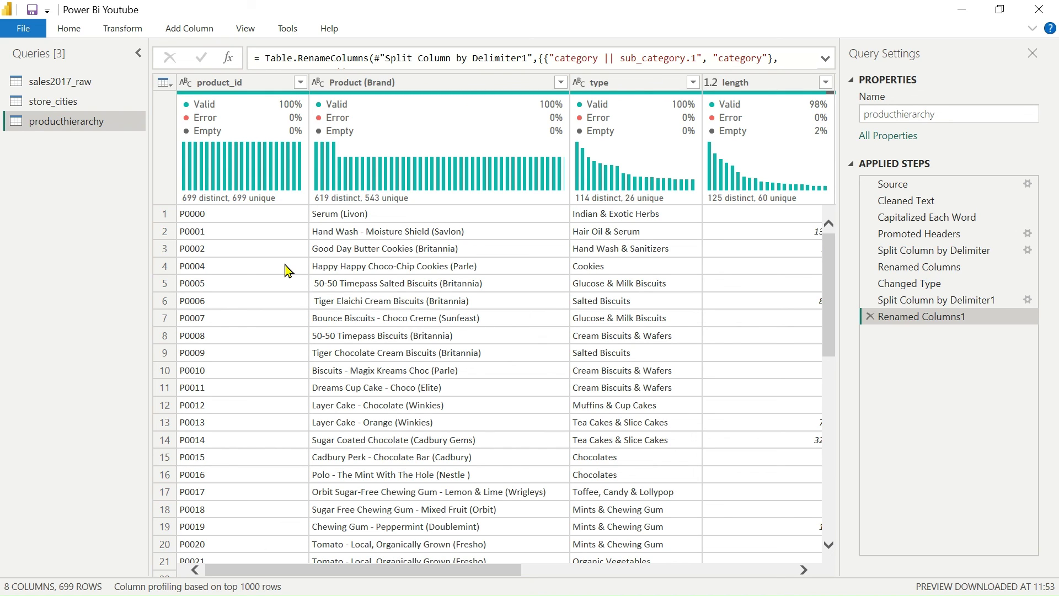
click(122, 34)
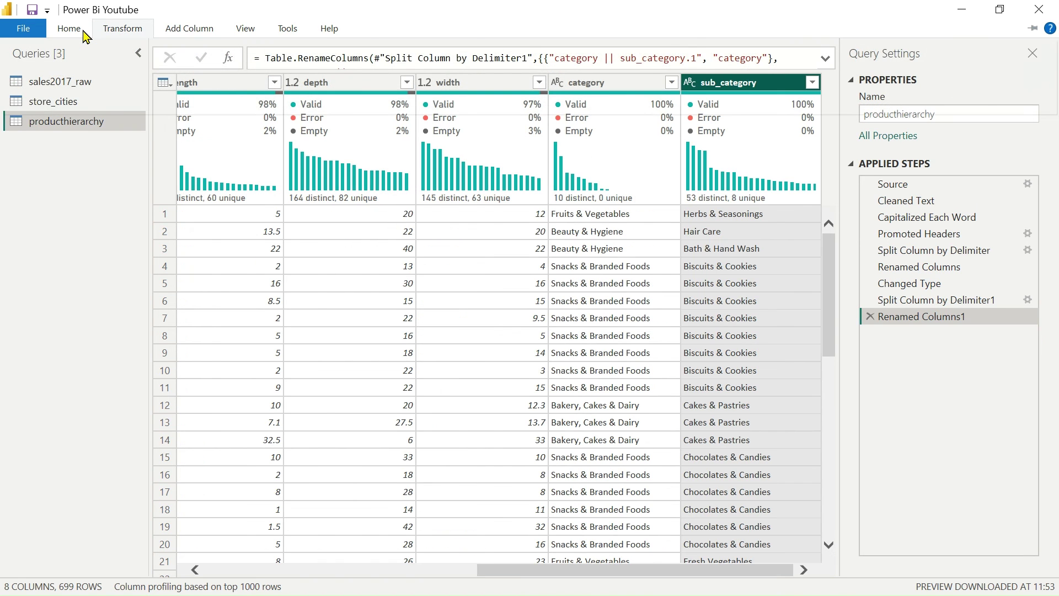
click(83, 33)
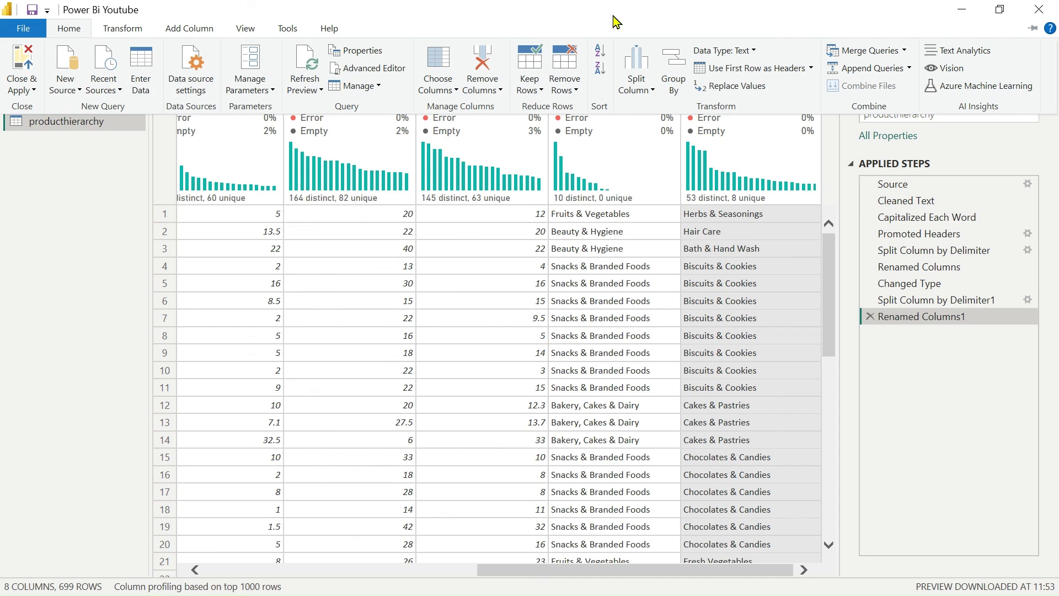